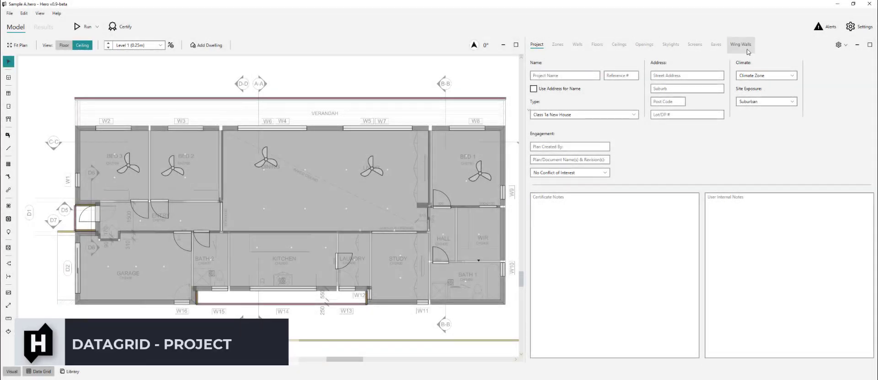
# Step: Name the project Sample Project and give it the reference 2020_001
pyautogui.click(574, 74)
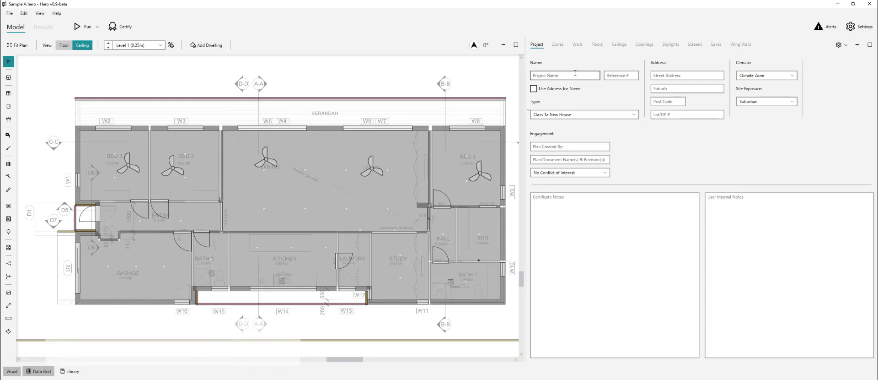
pyautogui.write('Sample Project')
pyautogui.press('Tab')
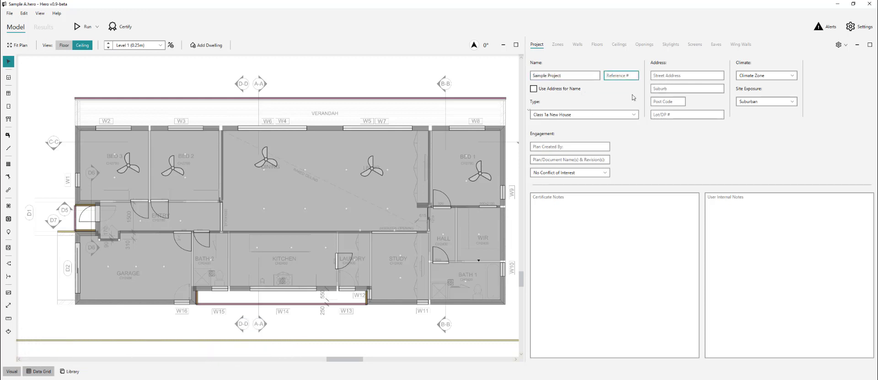
pyautogui.write('2020_001')
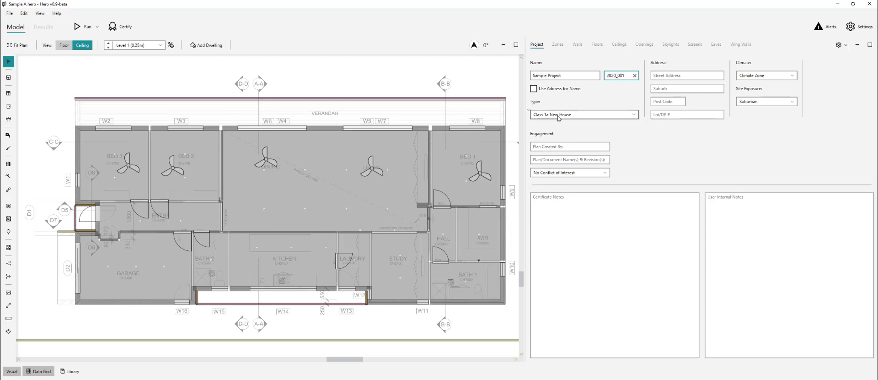
# Step: Widen the data grid and fill in the project's street address, suburb, post code and lot number
pyautogui.moveTo(525, 94); pyautogui.dragTo(451, 95)
pyautogui.click(604, 76)
pyautogui.write('1')
pyautogui.click(605, 87)
pyautogui.write('Testville')
pyautogui.press('Tab')
pyautogui.write('4000')
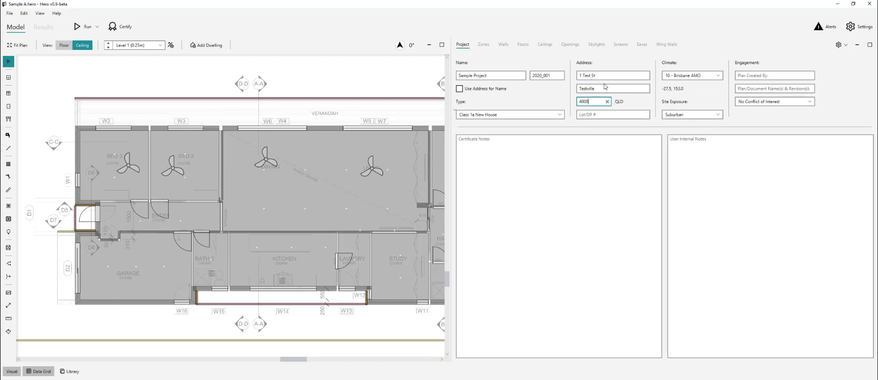
pyautogui.press('Tab')
pyautogui.write('123')
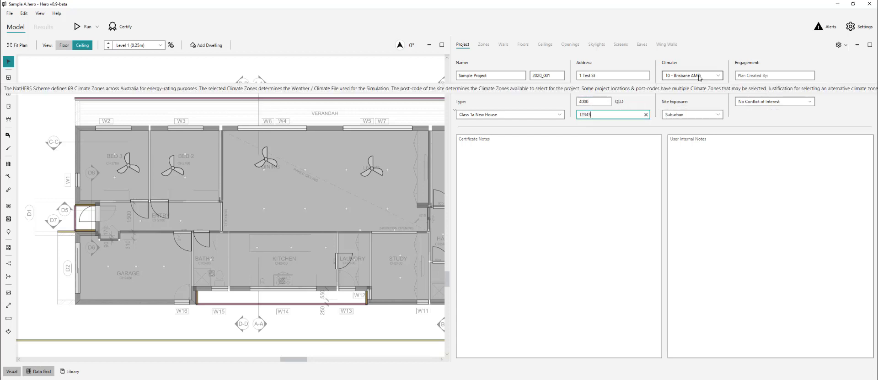
# Step: Choose climate zone 10 - Brisbane AMO and set the site exposure to Suburban
pyautogui.click(693, 75)
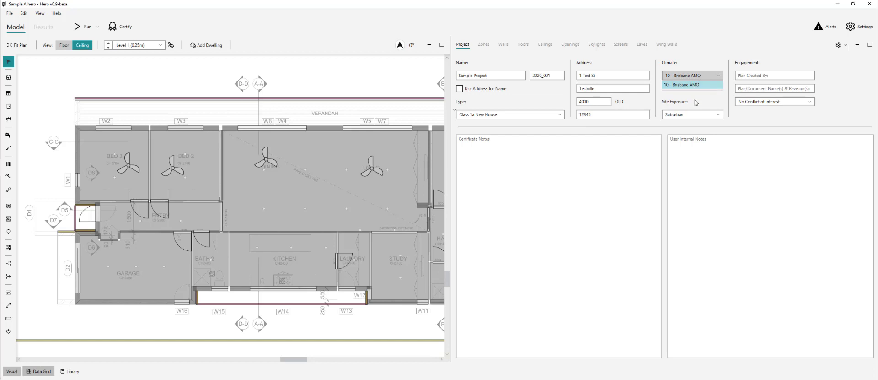
pyautogui.click(694, 85)
pyautogui.click(706, 78)
pyautogui.click(696, 88)
pyautogui.scroll(-2, 199, 187)
pyautogui.click(681, 115)
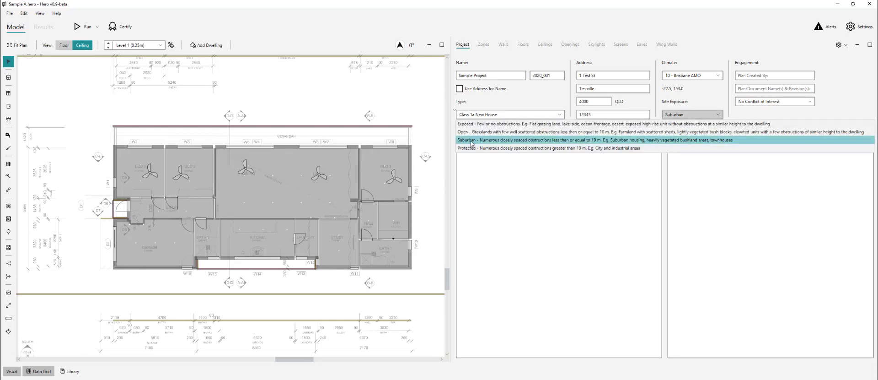
pyautogui.click(498, 141)
# Step: Fill in the engagement details with plan creator Designer Pty Lty, document Plan Rev 1 and Conflict of Interest (Managed)
pyautogui.scroll(-1, 418, 197)
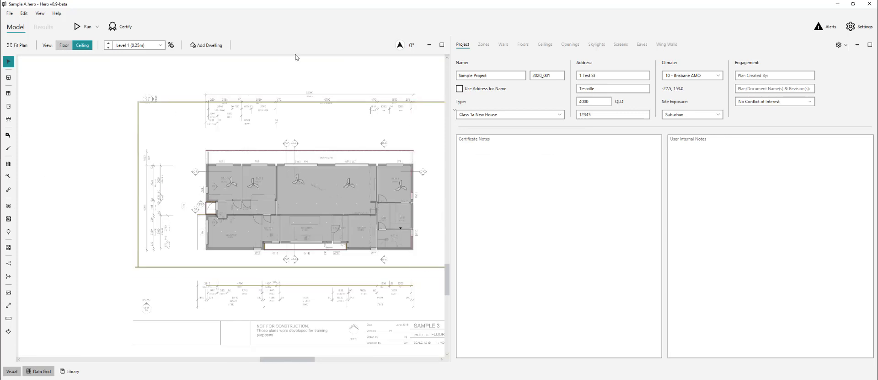
pyautogui.scroll(-1, 368, 173)
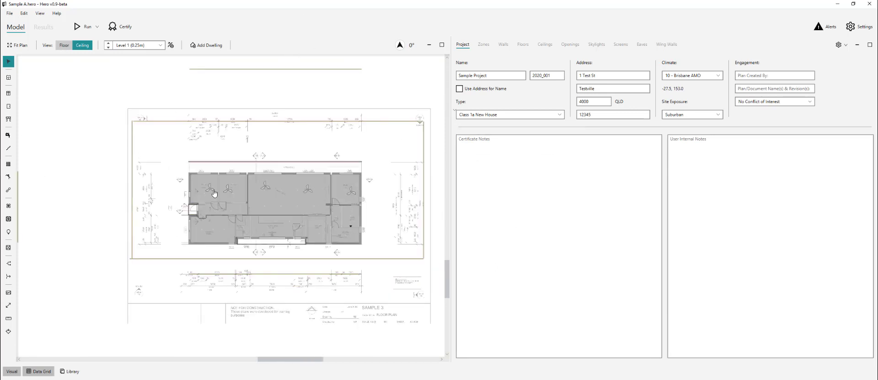
pyautogui.scroll(1, 368, 172)
pyautogui.scroll(1, 380, 231)
pyautogui.click(776, 77)
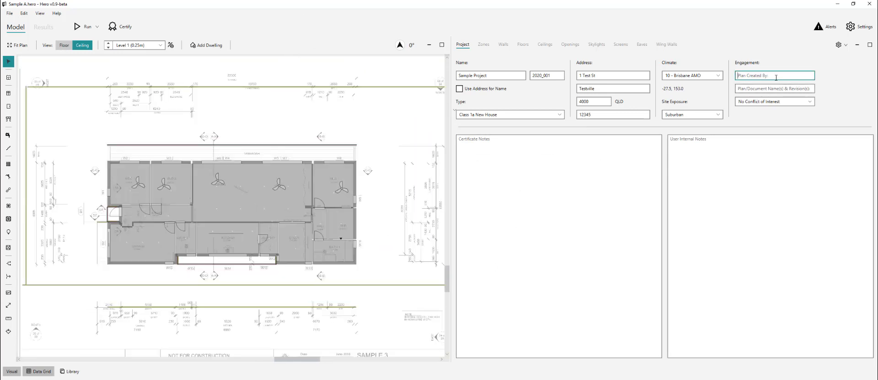
pyautogui.write('Designer Pty Lty')
pyautogui.click(770, 88)
pyautogui.write('Plan Rev 1')
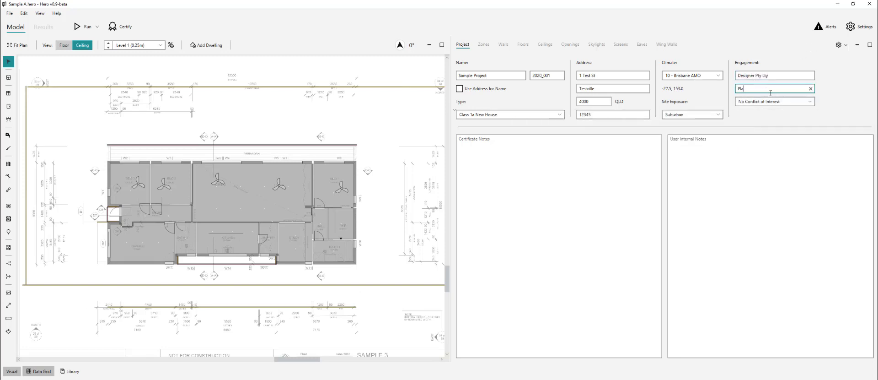
pyautogui.click(793, 104)
pyautogui.click(787, 119)
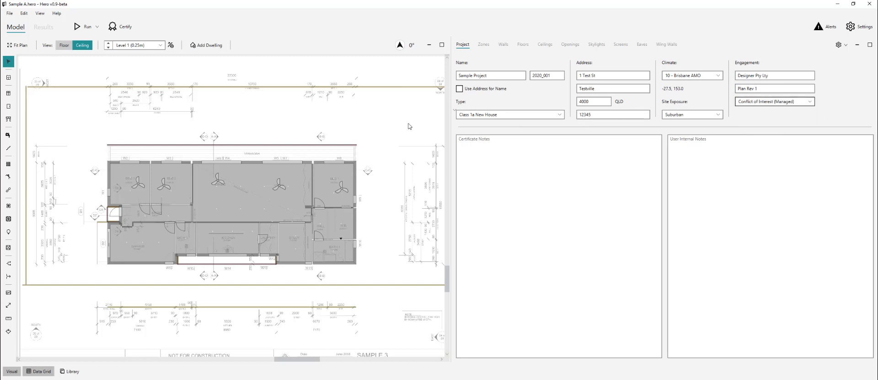
pyautogui.click(481, 158)
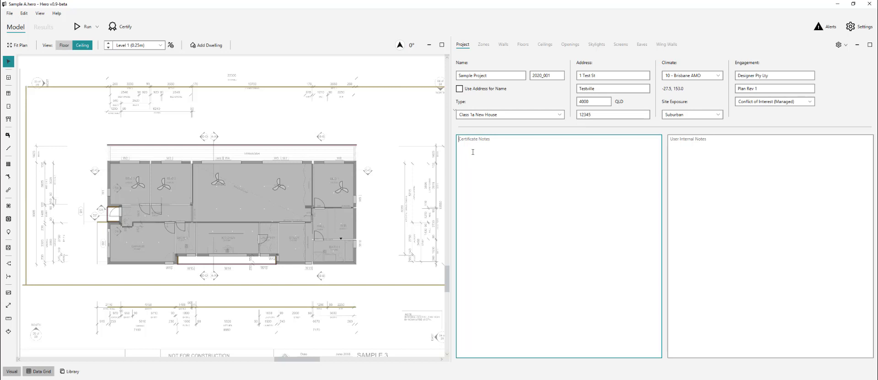
pyautogui.click(679, 160)
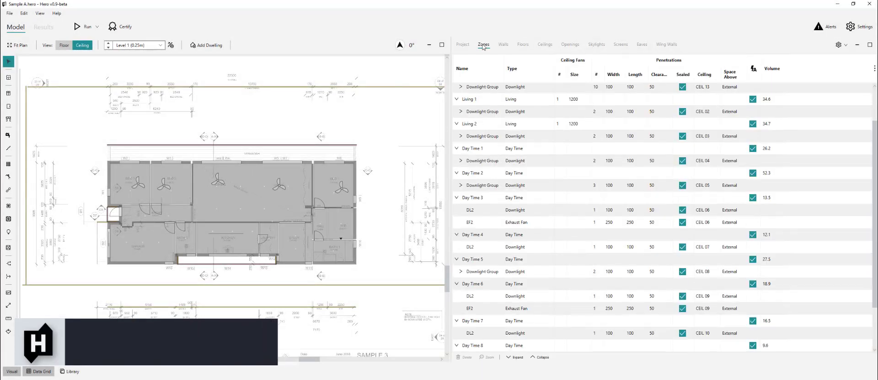
# Step: Collapse all rows of the zones data grid and rename the first three zones Kitchen/Living, Bed 2 and Bed 3
pyautogui.click(542, 357)
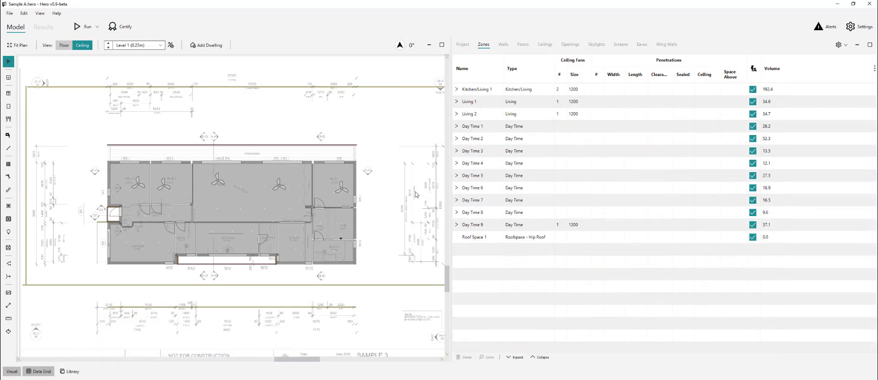
pyautogui.click(489, 92)
pyautogui.click(491, 92)
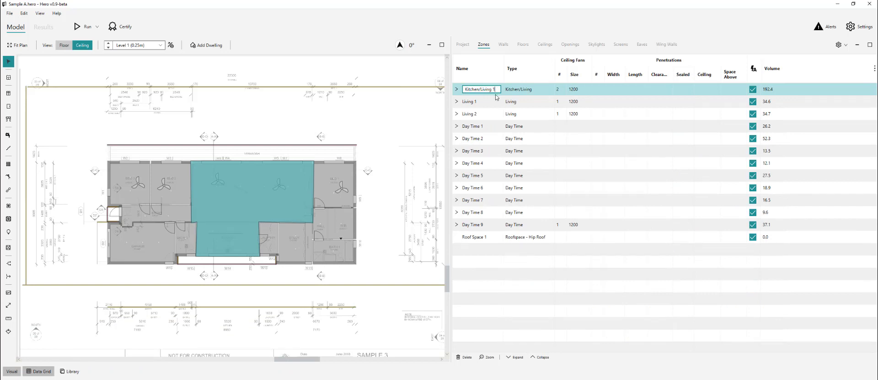
pyautogui.press('Return')
pyautogui.write('Bed 2')
pyautogui.press('Return')
pyautogui.write('Bed')
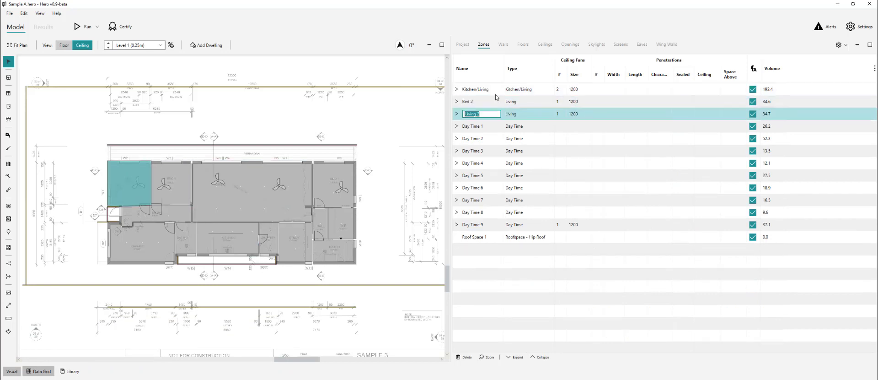
pyautogui.write(' 3')
pyautogui.press('Return')
# Step: Rename the zones Day Time 1, 2 and 3 as Entry, Garage and Bath 2
pyautogui.write('Entry')
pyautogui.press('Return')
pyautogui.write('Garage')
pyautogui.press('Return')
pyautogui.write('Bath 2')
pyautogui.press('Return')
# Step: Rename the remaining zones in order as Laundry, Study, Bath 1, WIR, Hall, Bed 1 and Roof Space
pyautogui.write('Laundry Study Bath 1 WIR Hall')
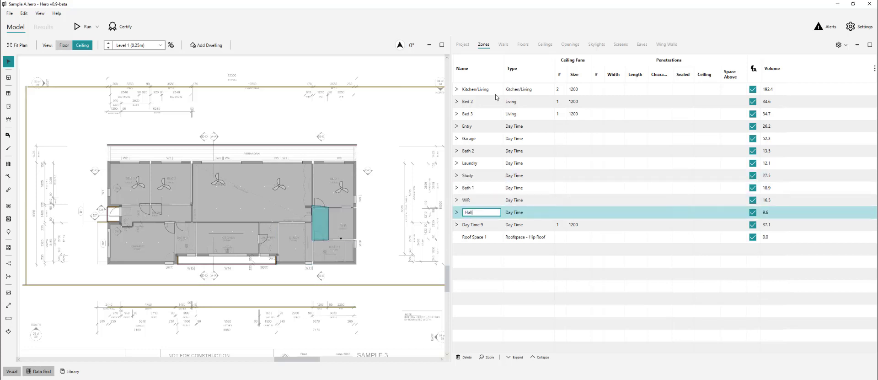
pyautogui.write(' Bed 1 Roof Space')
pyautogui.press('Return')
# Step: Set the zone type of Bed 2, Bed 3 and Bed 1 together to Bedroom
pyautogui.click(496, 90)
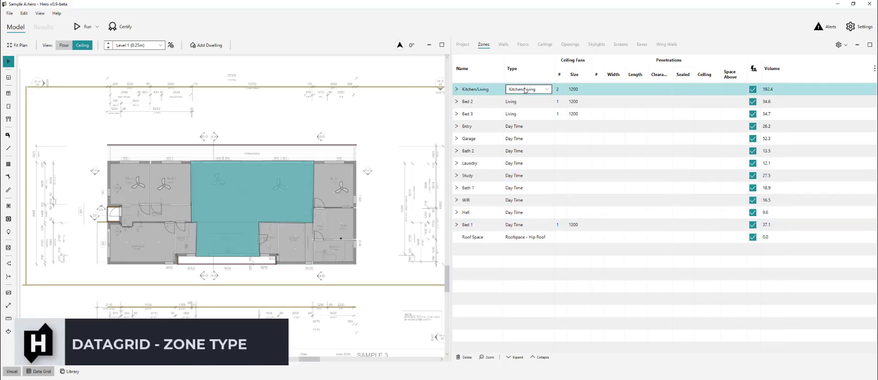
pyautogui.click(491, 104)
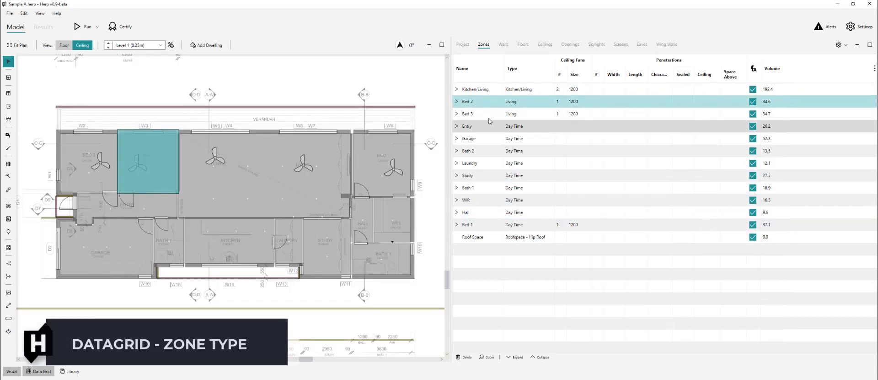
pyautogui.keyDown('shift'); pyautogui.click(485, 114); pyautogui.keyUp('shift')
pyautogui.keyDown('ctrl'); pyautogui.click(484, 224); pyautogui.keyUp('ctrl')
pyautogui.click(522, 224)
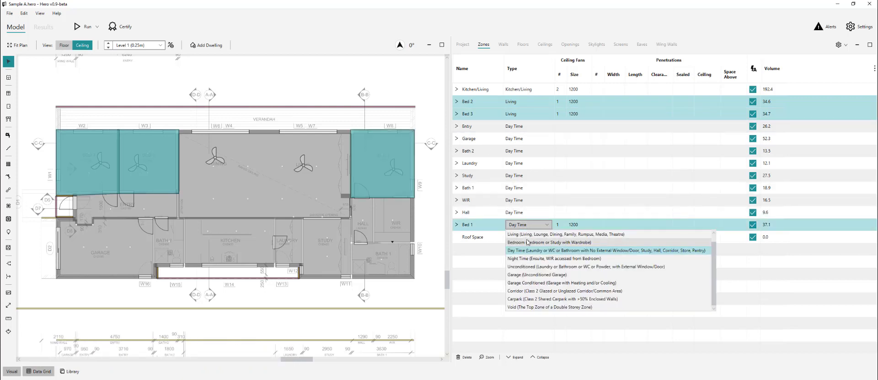
pyautogui.click(521, 242)
# Step: Set the Garage zone's type to Garage, the unconditioned garage option
pyautogui.click(481, 129)
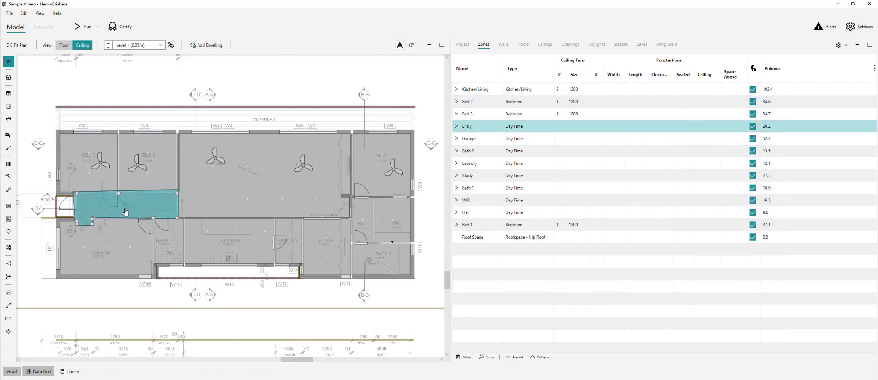
pyautogui.click(254, 300)
pyautogui.click(524, 139)
pyautogui.click(524, 191)
# Step: Set the zone type of Bath 2, Laundry and Bath 1 together to Unconditioned
pyautogui.click(483, 155)
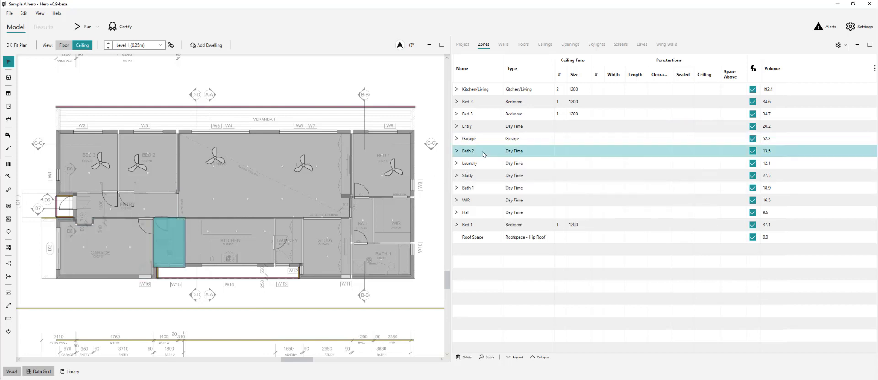
pyautogui.keyDown('ctrl'); pyautogui.click(494, 165); pyautogui.keyUp('ctrl')
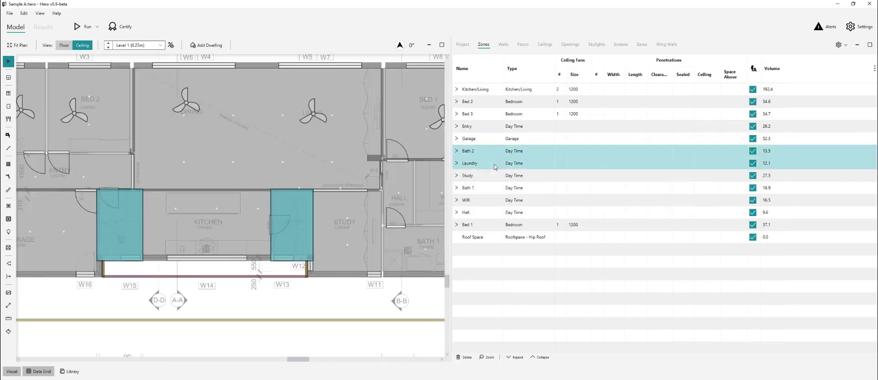
pyautogui.scroll(-1, 171, 264)
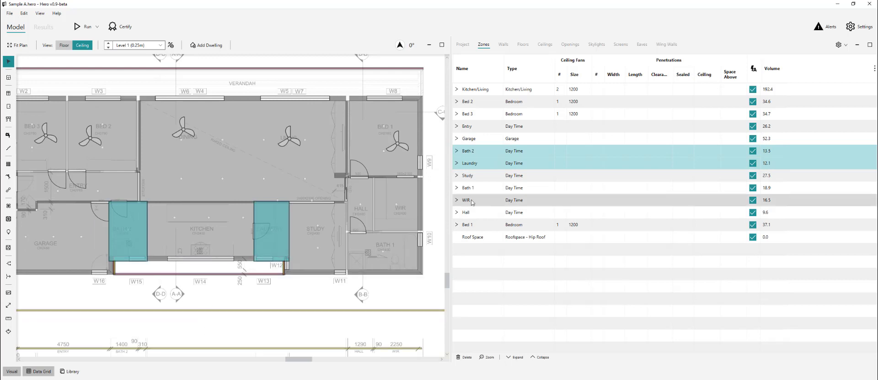
pyautogui.keyDown('ctrl'); pyautogui.click(530, 188); pyautogui.keyUp('ctrl')
pyautogui.click(530, 188)
pyautogui.click(526, 230)
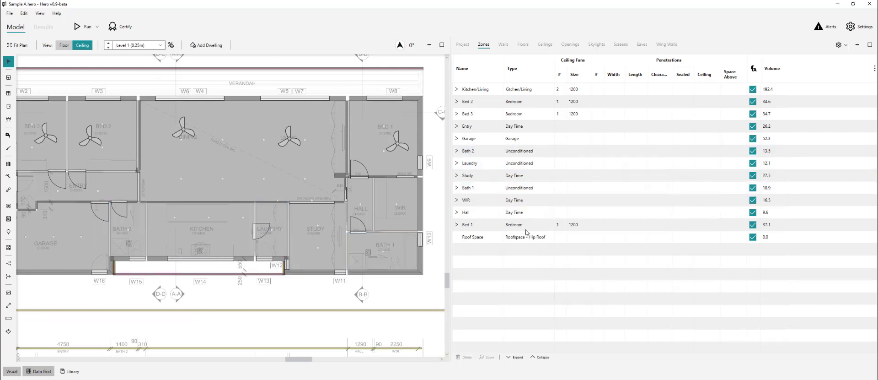
# Step: Set the Study zone's type to Living
pyautogui.scroll(-1, 428, 297)
pyautogui.scroll(1, 427, 296)
pyautogui.click(529, 176)
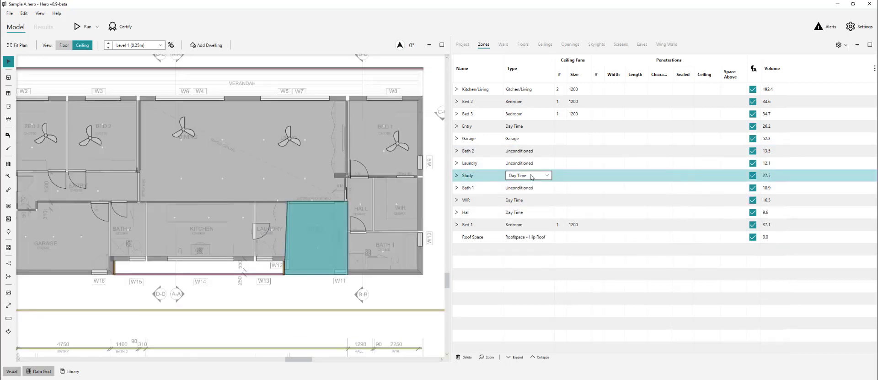
pyautogui.click(530, 176)
pyautogui.click(531, 185)
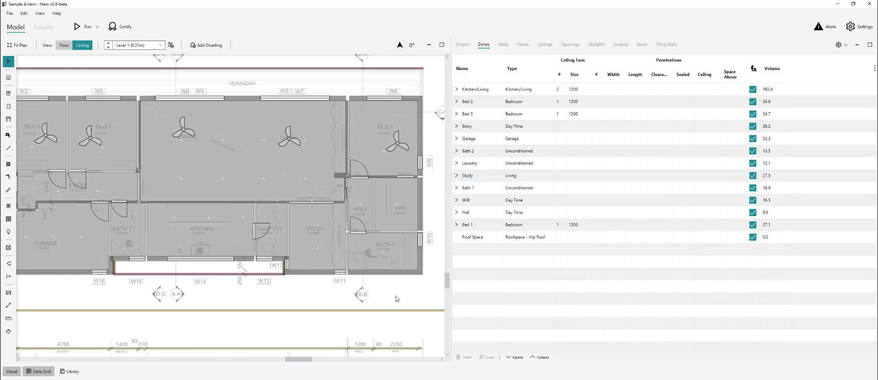
# Step: Set the WIR zone's type to Night Time
pyautogui.click(483, 187)
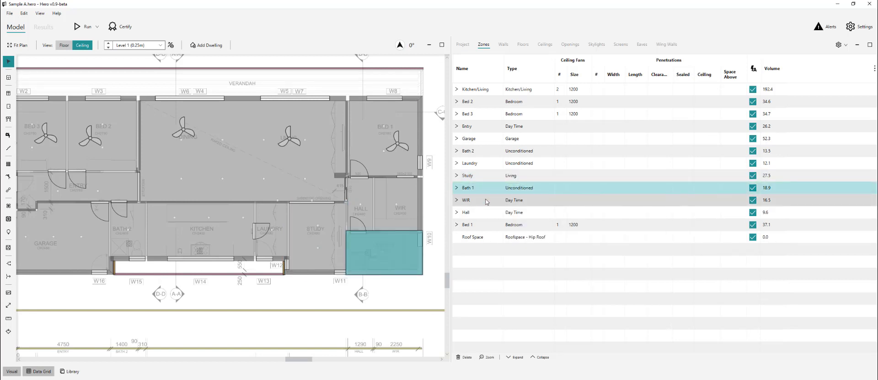
pyautogui.click(486, 202)
pyautogui.click(516, 200)
pyautogui.click(516, 200)
pyautogui.click(522, 237)
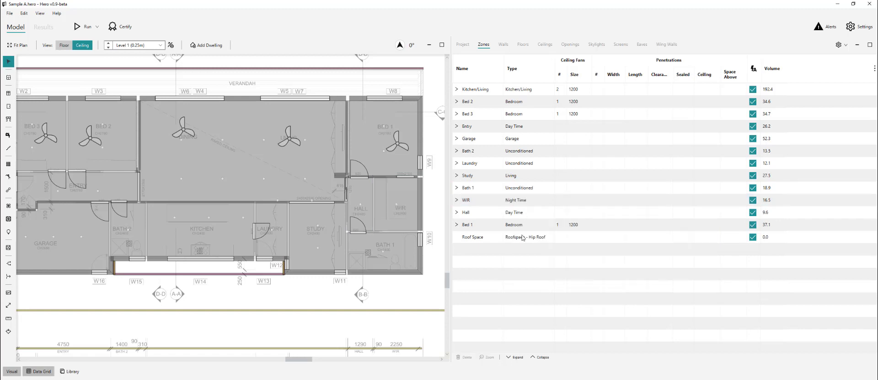
pyautogui.click(480, 216)
pyautogui.click(484, 227)
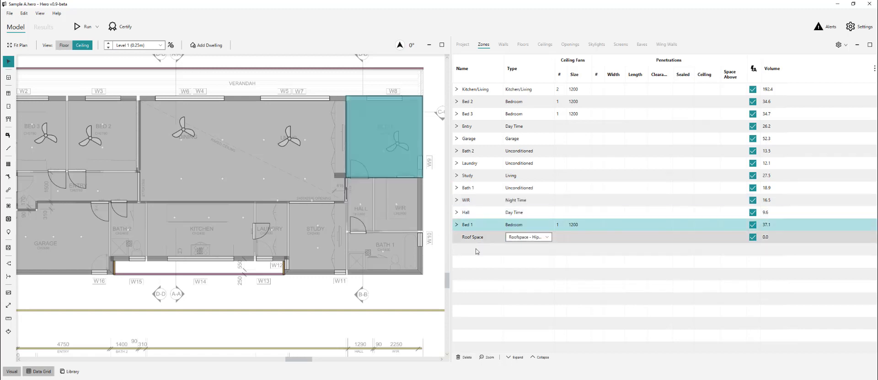
pyautogui.click(396, 288)
pyautogui.scroll(-2, 397, 288)
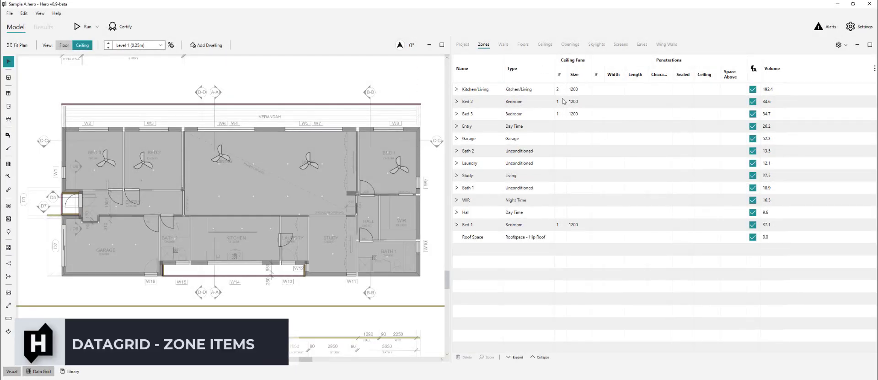
# Step: Switch to Sample 3 annotated.pdf in Adobe Acrobat Reader and examine the electrical plan with its fixtures legend
pyautogui.hotkey('alt', 'Tab')
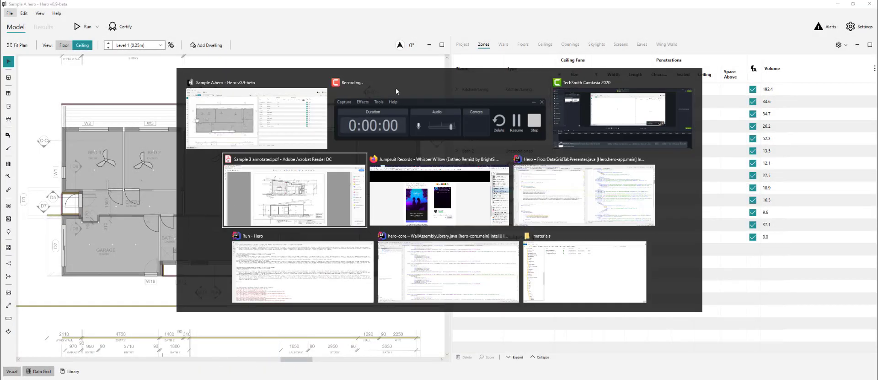
pyautogui.scroll(-3, 238, 295)
pyautogui.scroll(-6, 238, 295)
pyautogui.scroll(1, 570, 288)
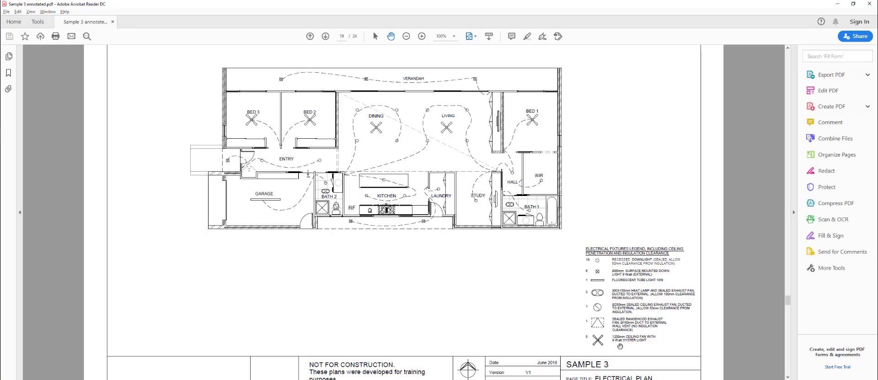
pyautogui.scroll(-1, 621, 350)
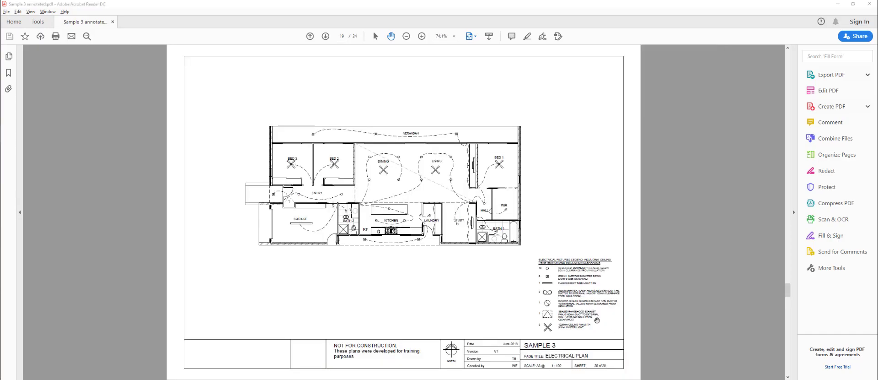
# Step: Examine the room light symbols and the electrical fixtures legend on the electrical plan in Sample 3 annotated.pdf
pyautogui.hotkey('alt', 'Tab')
pyautogui.hotkey('alt', 'Tab')
pyautogui.scroll(3, 393, 183)
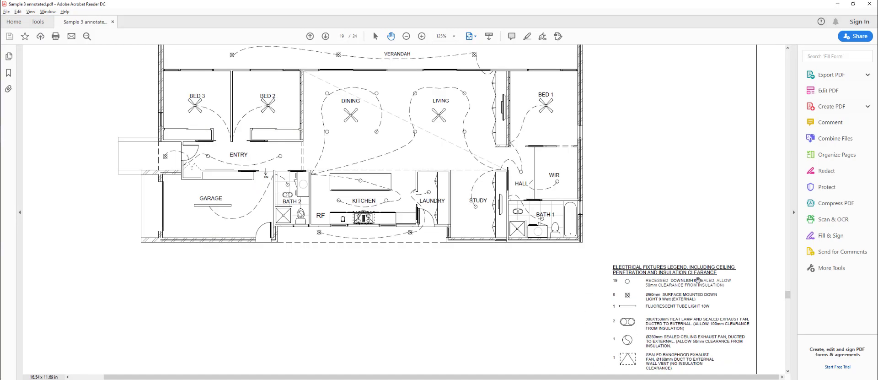
pyautogui.moveTo(674, 212); pyautogui.dragTo(681, 246)
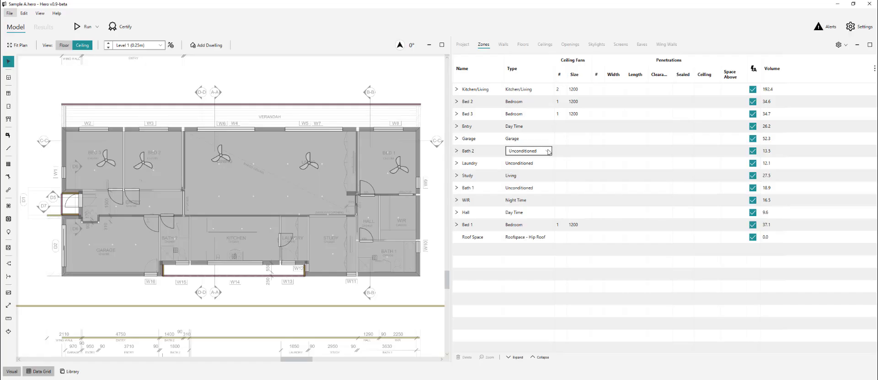
# Step: Switch back to Hero and expand all zones in the data grid to list their penetrations
pyautogui.click(512, 107)
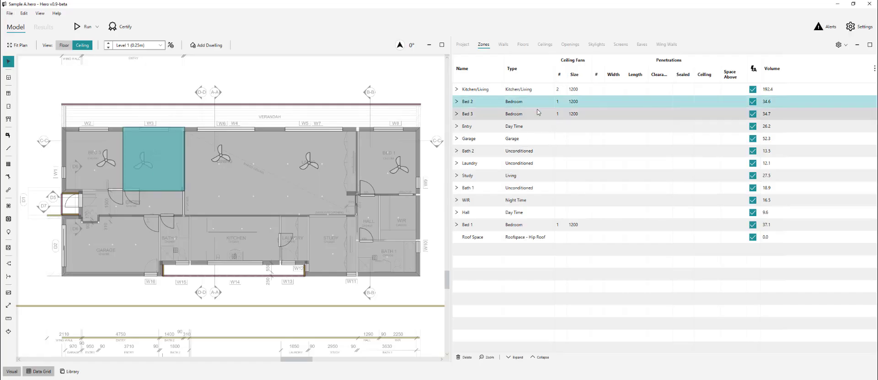
pyautogui.click(515, 357)
pyautogui.click(438, 140)
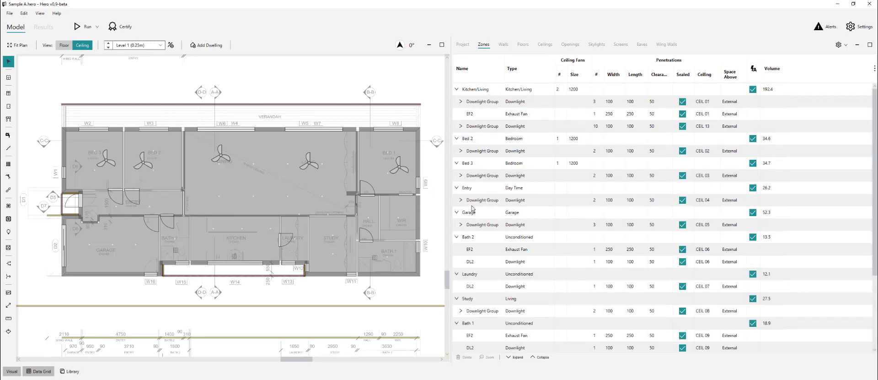
# Step: Set the downlight group counts of Bed 2 and Bed 3 to 0
pyautogui.click(482, 139)
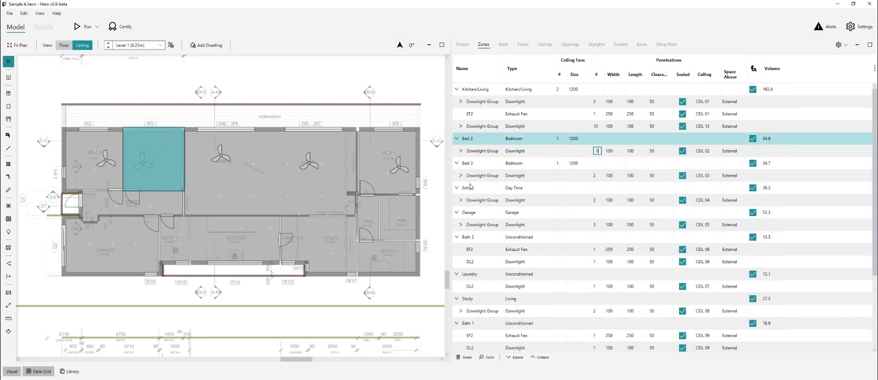
pyautogui.press('Return')
pyautogui.doubleClick(597, 163)
pyautogui.write('0')
pyautogui.press('Return')
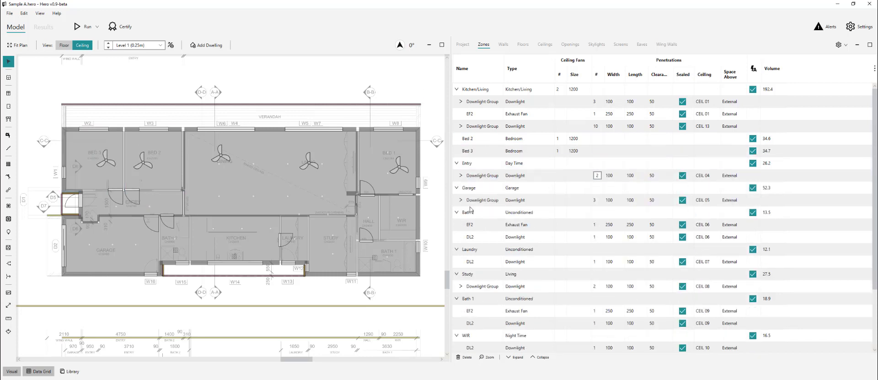
# Step: Set the Bed 1 downlight group's count to 0
pyautogui.scroll(-3, 480, 329)
pyautogui.click(482, 333)
pyautogui.click(595, 336)
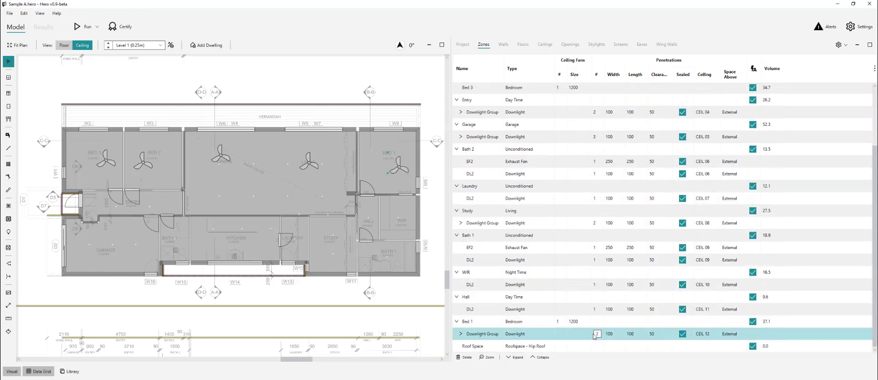
pyautogui.write('0')
pyautogui.press('Return')
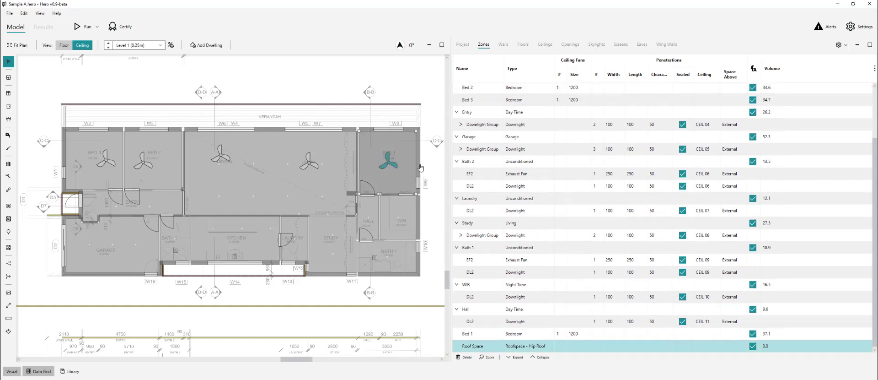
# Step: Check the Entry downlight group on the plan and set the Garage downlight group's count to 0
pyautogui.scroll(3, 485, 185)
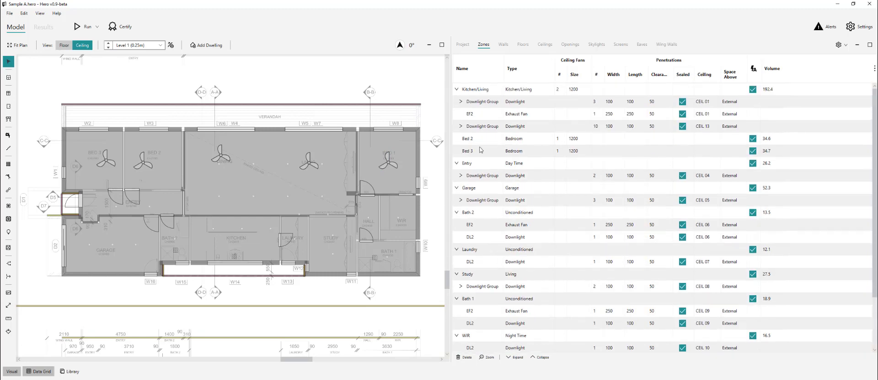
pyautogui.click(484, 180)
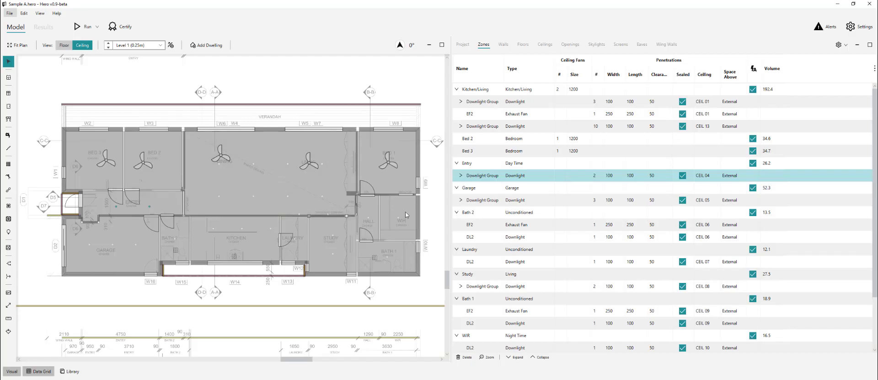
pyautogui.click(483, 187)
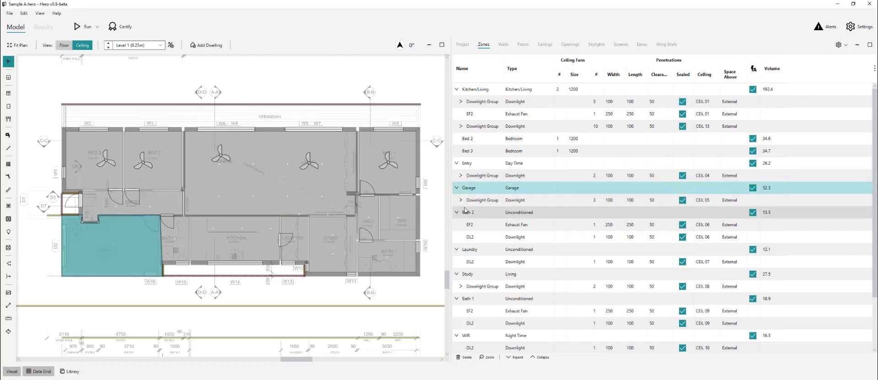
pyautogui.click(601, 199)
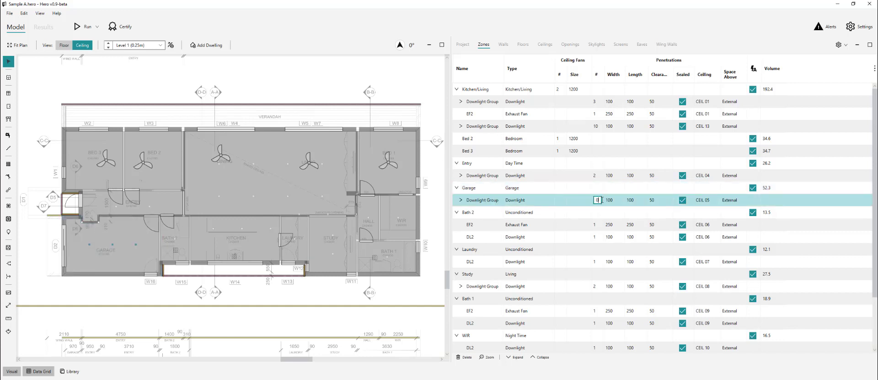
pyautogui.write('0')
pyautogui.press('Return')
# Step: Check the Bath 2 and Laundry penetrations on the plan and set the Study downlight group's count to 1
pyautogui.click(434, 211)
pyautogui.click(480, 214)
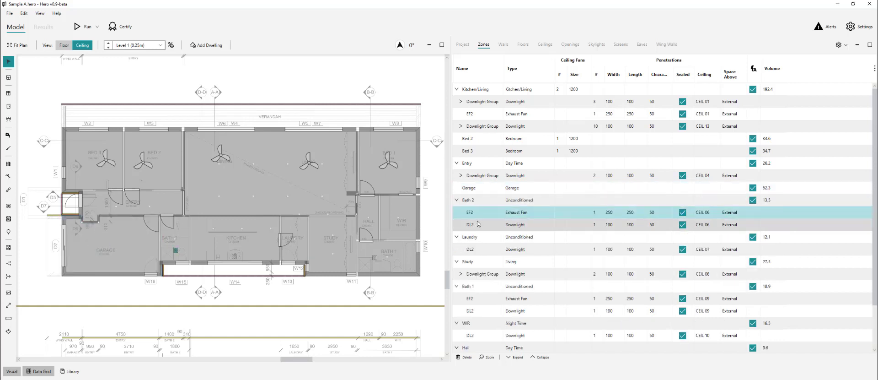
pyautogui.click(478, 224)
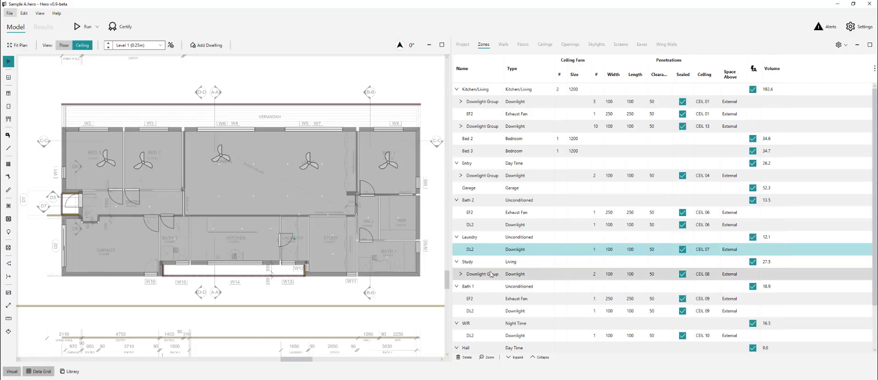
pyautogui.click(544, 273)
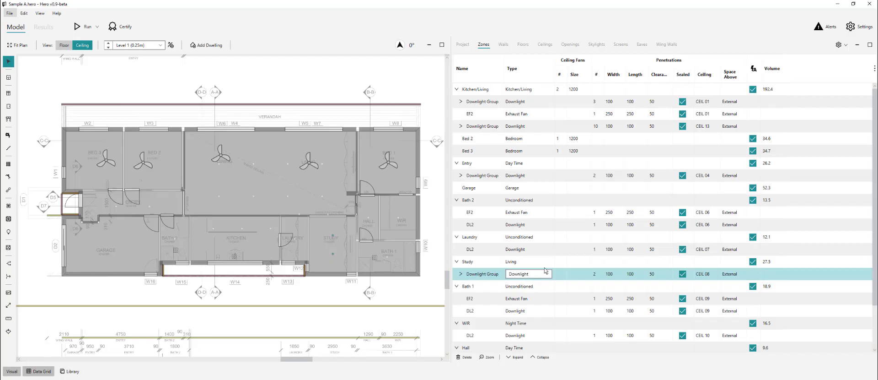
pyautogui.click(596, 273)
pyautogui.write('1')
pyautogui.press('Tab')
# Step: Check the downlight entries of the Bath 1, WIR and Hall zones against the plan
pyautogui.click(432, 291)
pyautogui.click(485, 311)
pyautogui.click(597, 310)
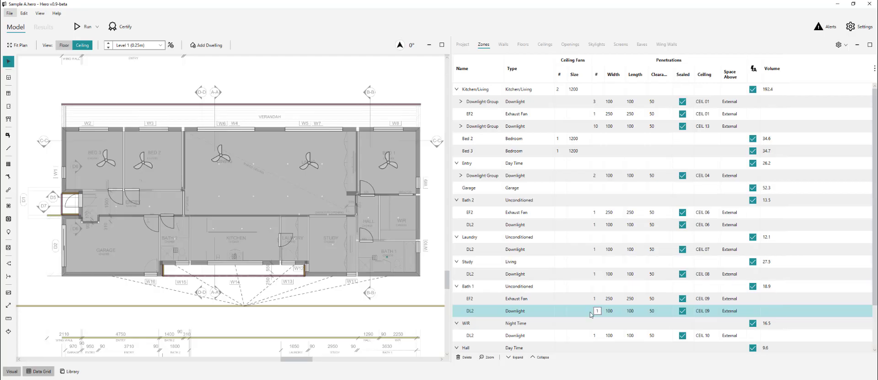
pyautogui.scroll(-1, 491, 306)
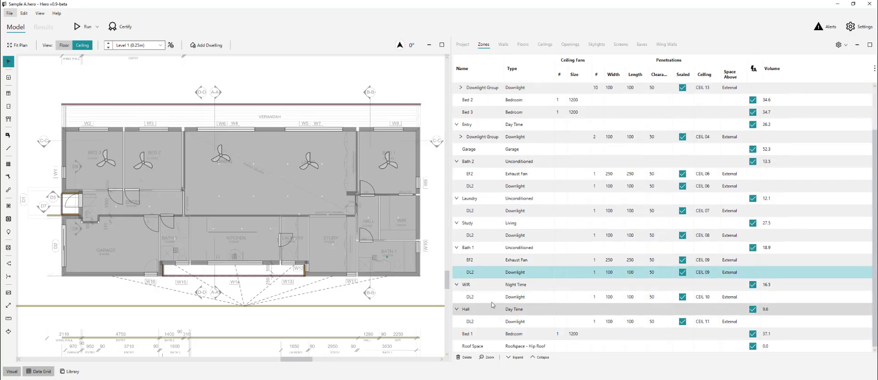
pyautogui.click(493, 305)
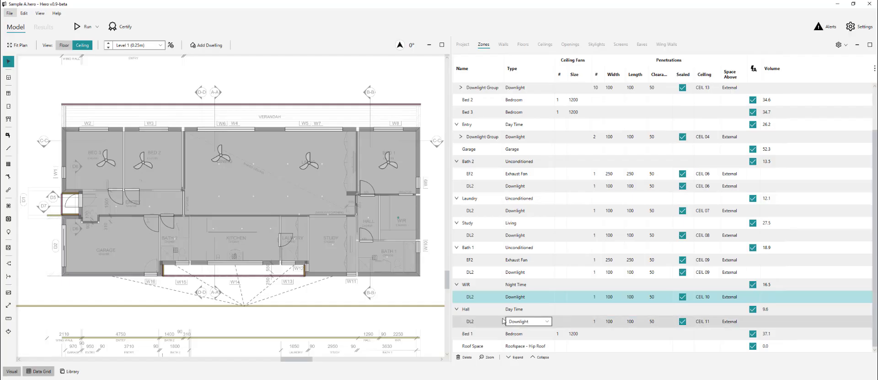
pyautogui.click(597, 321)
# Step: Compare the Kitchen/Living downlights with the electrical plan PDF and set the CEIL 13 downlight group's count to 8
pyautogui.scroll(1, 521, 327)
pyautogui.click(490, 102)
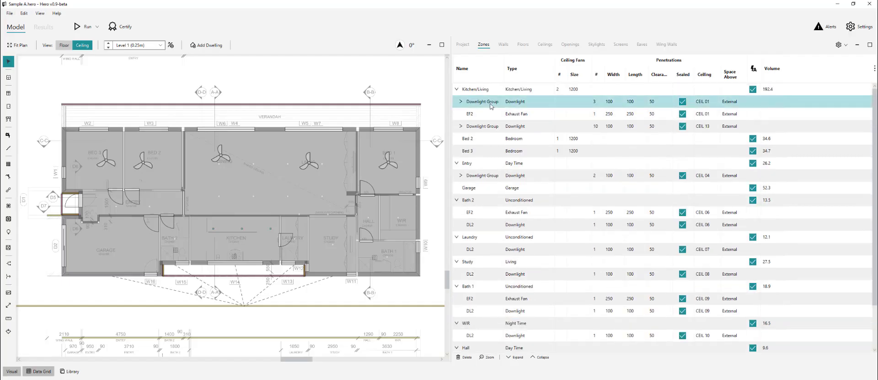
pyautogui.scroll(2, 207, 201)
pyautogui.hotkey('alt', 'Tab')
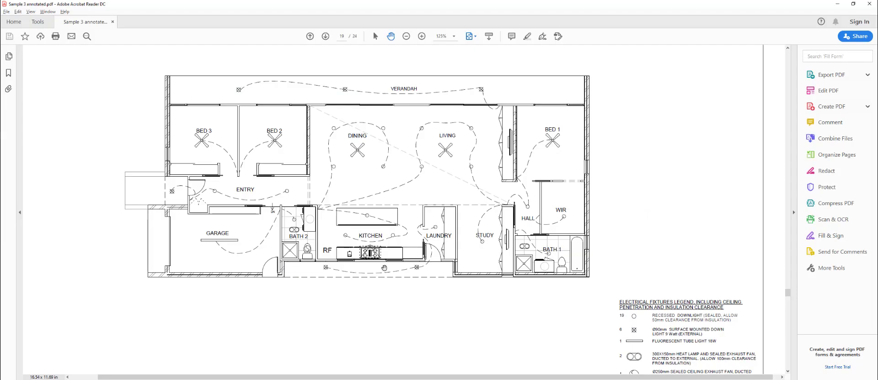
pyautogui.hotkey('alt', 'Tab')
pyautogui.click(491, 123)
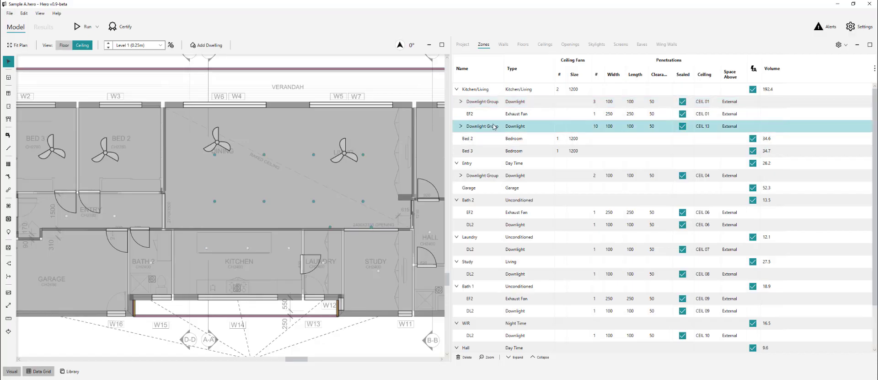
pyautogui.hotkey('alt', 'Tab')
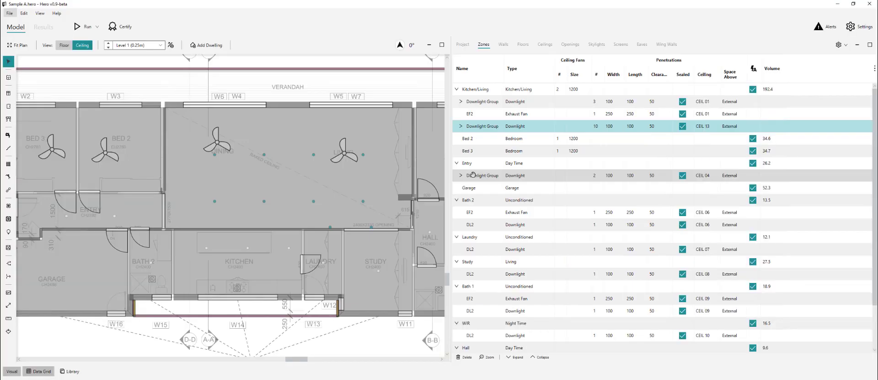
pyautogui.hotkey('alt', 'Tab')
pyautogui.write('8')
pyautogui.press('Return')
pyautogui.click(416, 84)
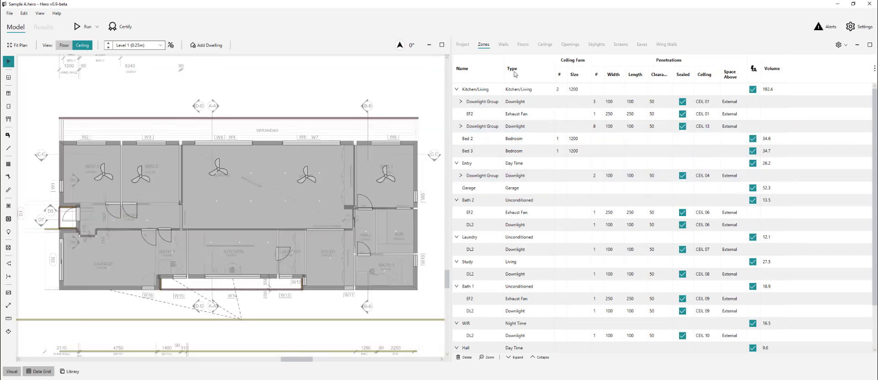
# Step: Sort the zones by type and inspect the individual lights of the Kitchen/Living CEIL 01 downlight group
pyautogui.click(513, 69)
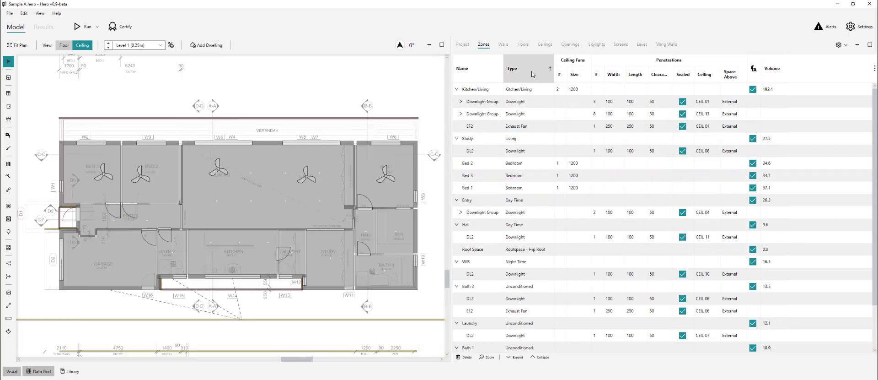
pyautogui.click(461, 101)
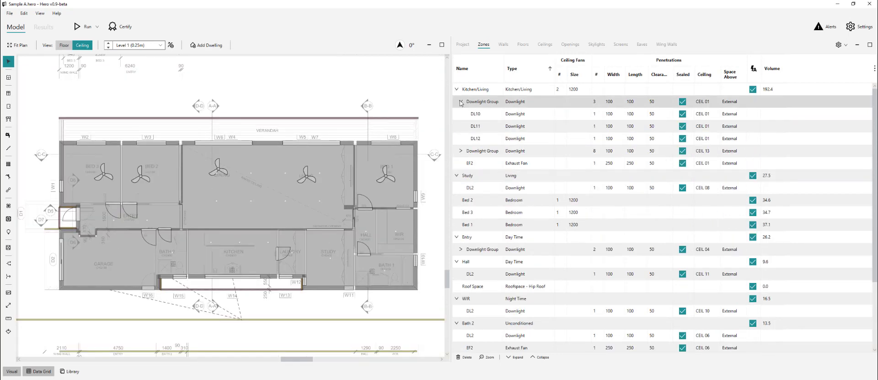
pyautogui.click(460, 102)
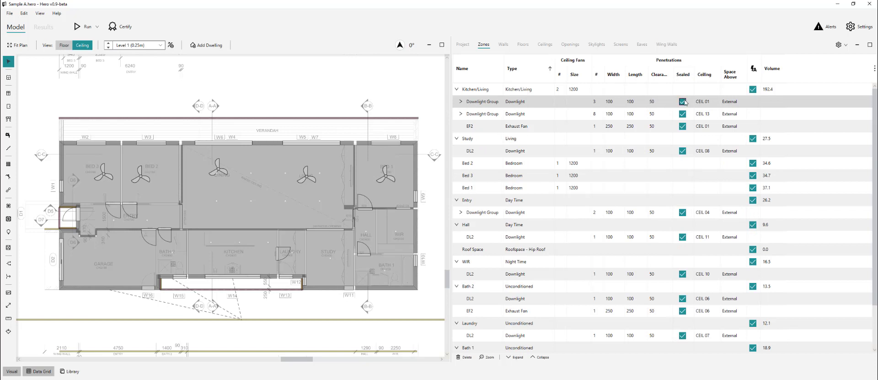
# Step: Review the zones' penetration settings against the sizes and clearances in the fixtures legend of Sample 3 annotated.pdf
pyautogui.click(526, 113)
pyautogui.click(526, 114)
pyautogui.press('Tab')
pyautogui.press('Tab')
pyautogui.press('Tab')
pyautogui.press('Down')
pyautogui.click(631, 310)
pyautogui.click(430, 133)
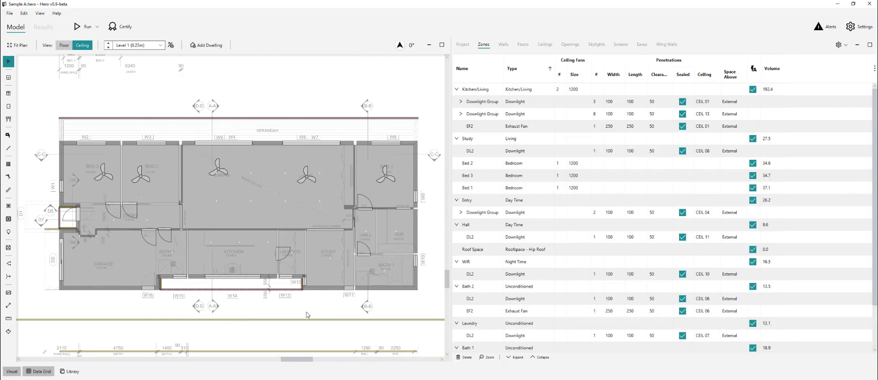
pyautogui.hotkey('alt', 'Tab')
pyautogui.scroll(-4, 553, 261)
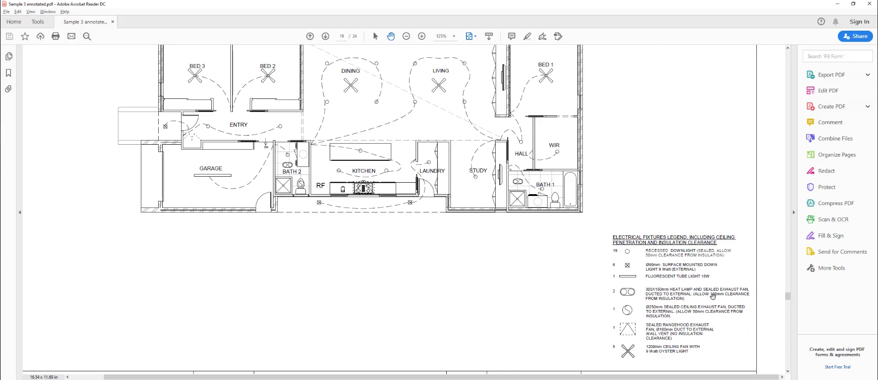
pyautogui.hotkey('alt', 'Tab')
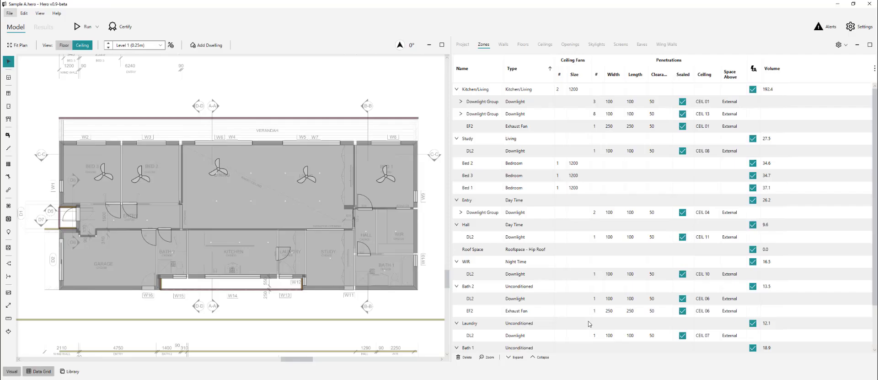
# Step: Select the Bath 2 and Bath 1 exhaust fans together and set their width to 300
pyautogui.click(483, 127)
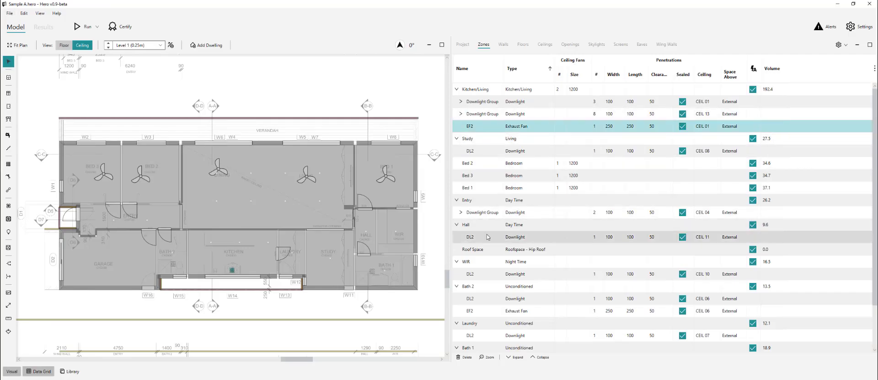
pyautogui.scroll(-1, 485, 220)
pyautogui.click(483, 273)
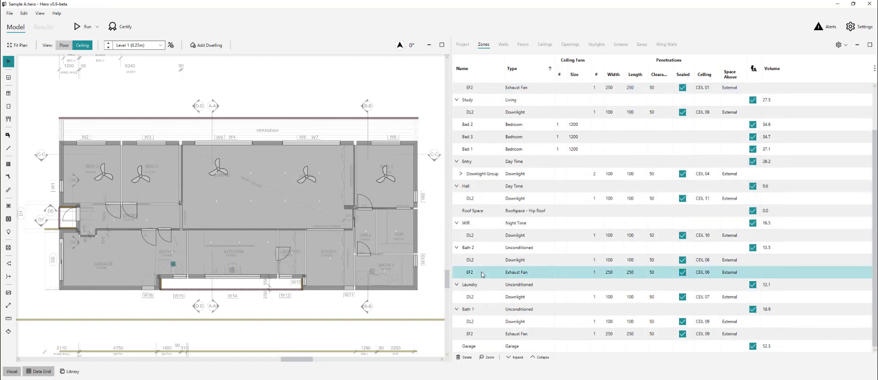
pyautogui.keyDown('ctrl'); pyautogui.click(488, 334); pyautogui.keyUp('ctrl')
pyautogui.click(613, 272)
pyautogui.write('300')
pyautogui.press('Return')
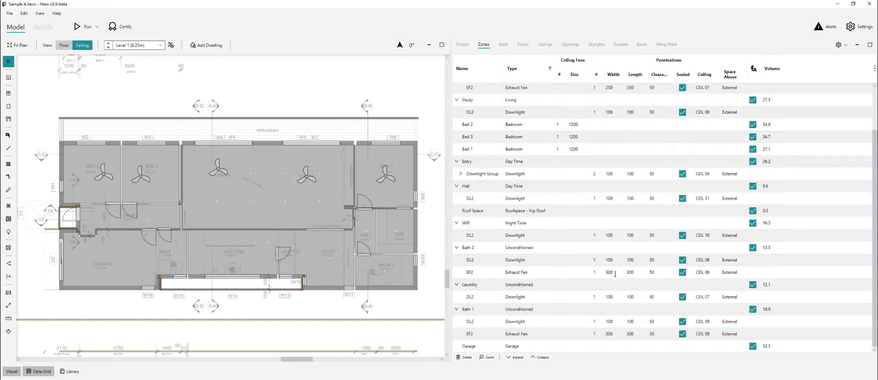
# Step: Set the length of the Bath 2 and Bath 1 exhaust fans to 150 and their clearance to 100
pyautogui.click(631, 272)
pyautogui.write('150')
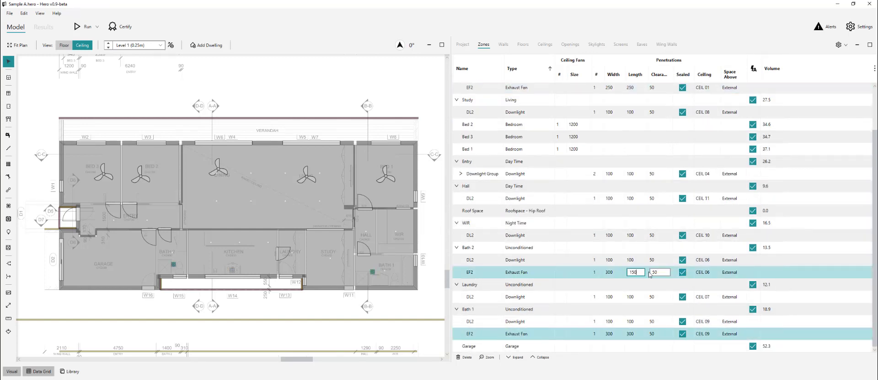
pyautogui.press('Tab')
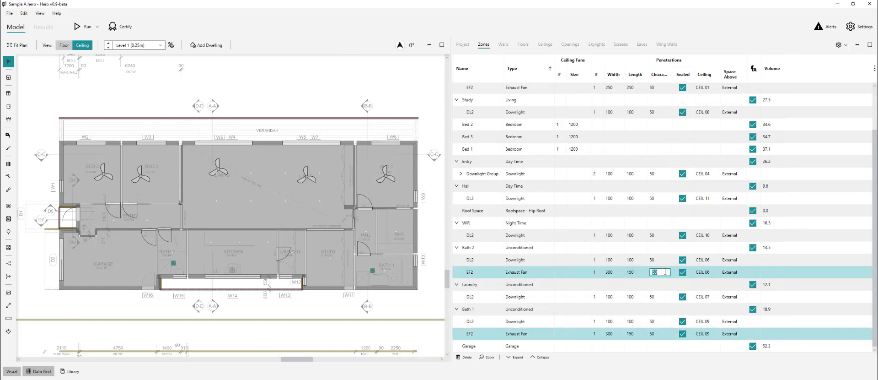
pyautogui.press('Return')
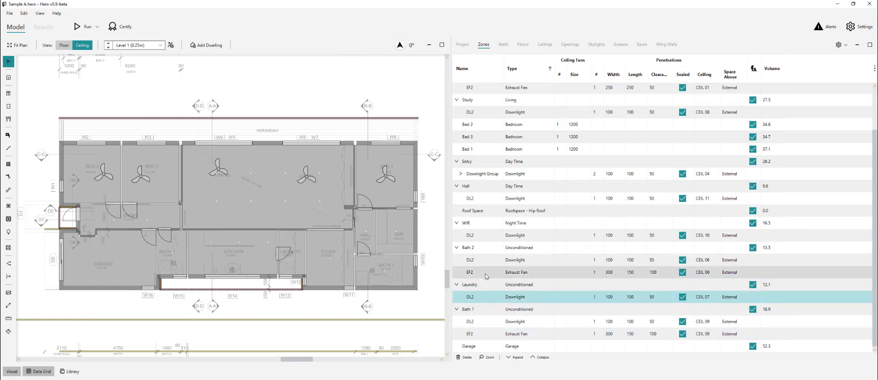
# Step: Look up the rangehood exhaust fan's size and clearance in the fixtures legend of Sample 3 annotated.pdf for the Kitchen/Living exhaust fan
pyautogui.click(645, 272)
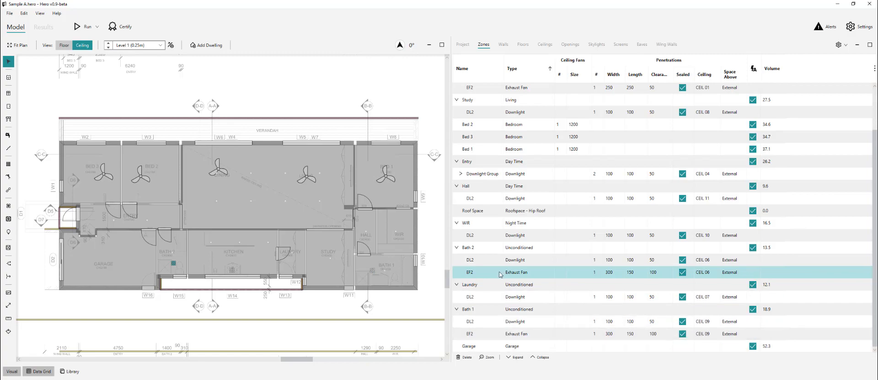
pyautogui.scroll(1, 500, 271)
pyautogui.click(493, 127)
pyautogui.click(611, 126)
pyautogui.hotkey('alt', 'Tab')
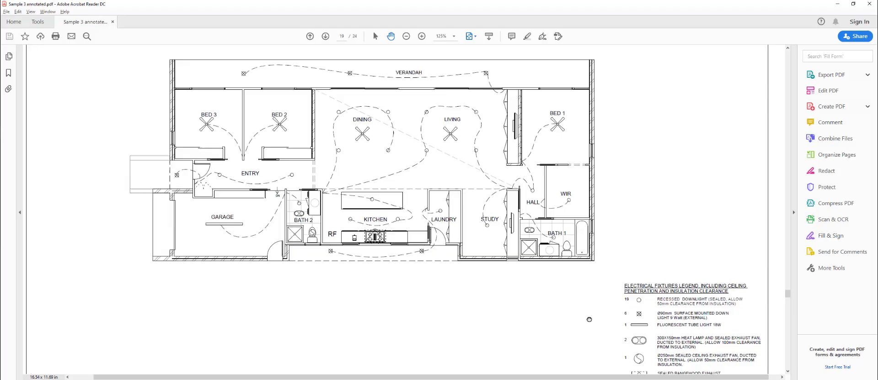
pyautogui.moveTo(596, 324); pyautogui.dragTo(579, 283)
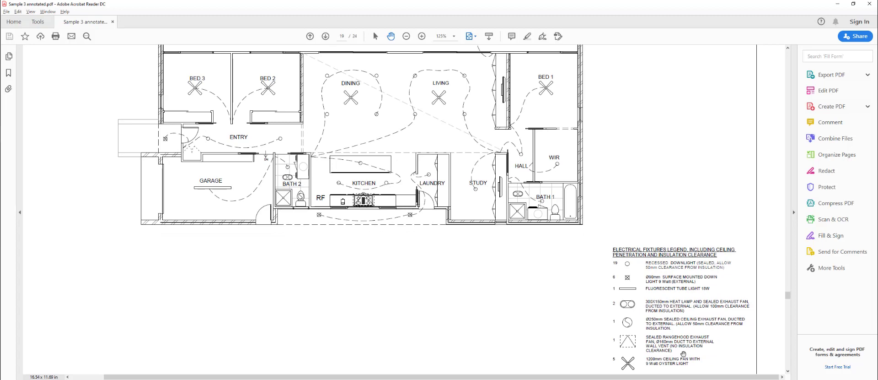
pyautogui.hotkey('alt', 'Tab')
# Step: Set the Kitchen/Living exhaust fan's width and length to 160 and its clearance to 0
pyautogui.click(614, 127)
pyautogui.write('160')
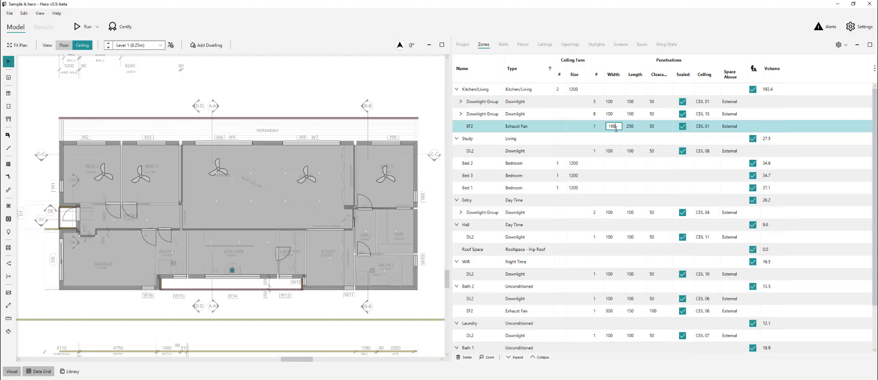
pyautogui.press('Return')
pyautogui.write('9')
pyautogui.press('Return')
pyautogui.press('Return')
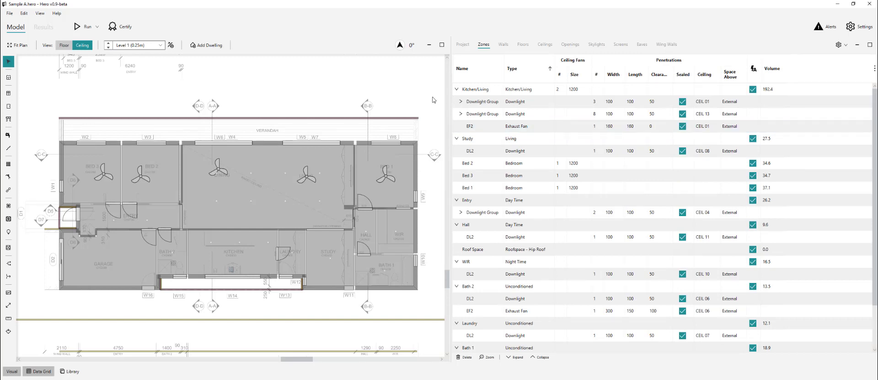
# Step: Inspect a kitchen downlight and the Kitchen and Dining/Living ceilings on the plan, and return to the zone data
pyautogui.scroll(-2, 429, 221)
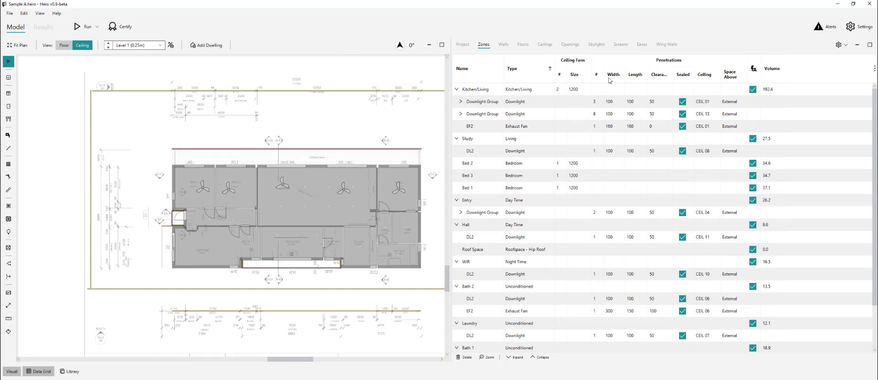
pyautogui.scroll(4, 320, 250)
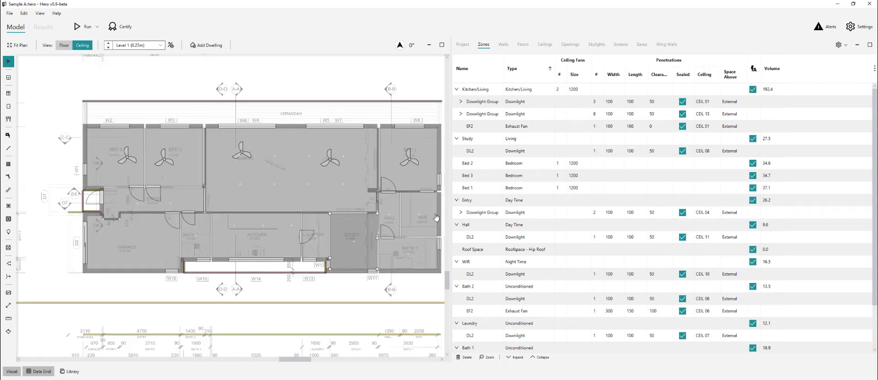
pyautogui.click(269, 220)
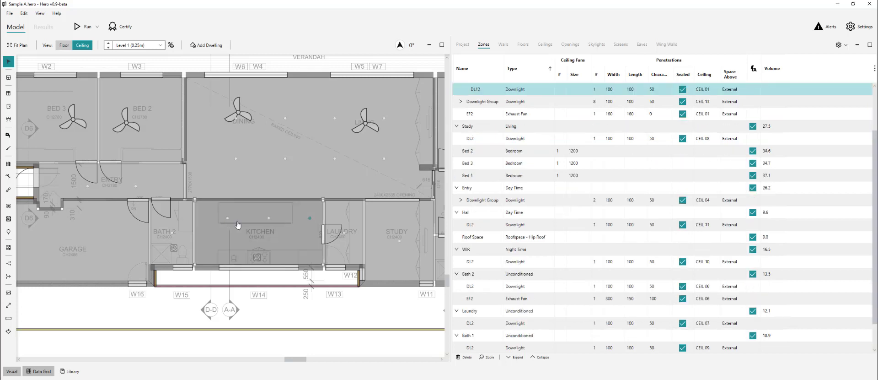
pyautogui.click(284, 236)
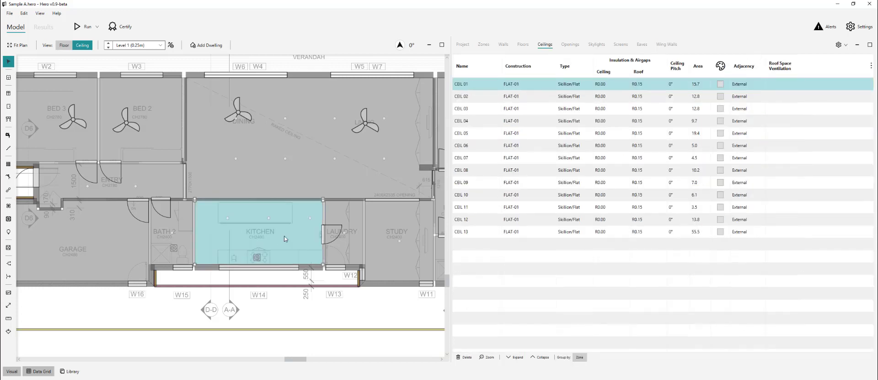
pyautogui.click(334, 177)
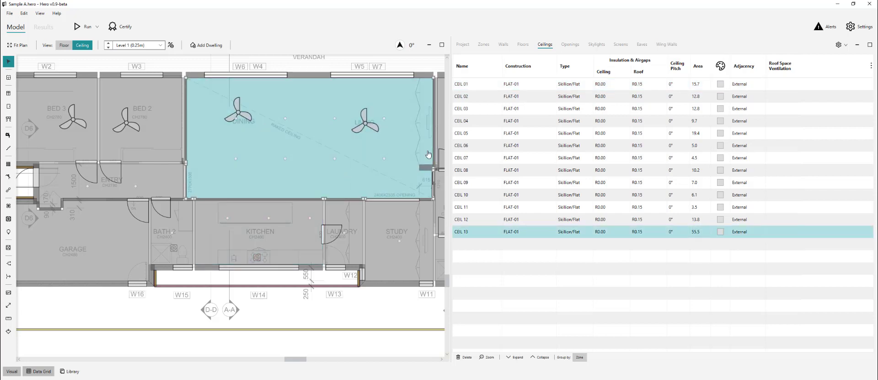
pyautogui.click(345, 298)
pyautogui.click(483, 44)
pyautogui.scroll(-2, 257, 192)
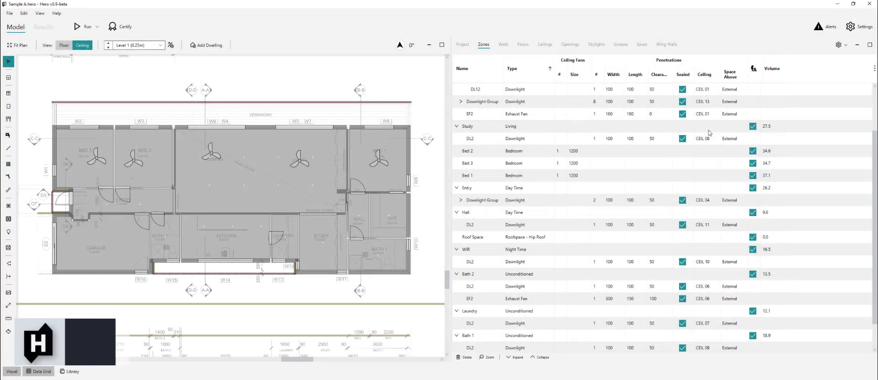
# Step: Review the volumes listed for all zones down to the Garage
pyautogui.click(768, 126)
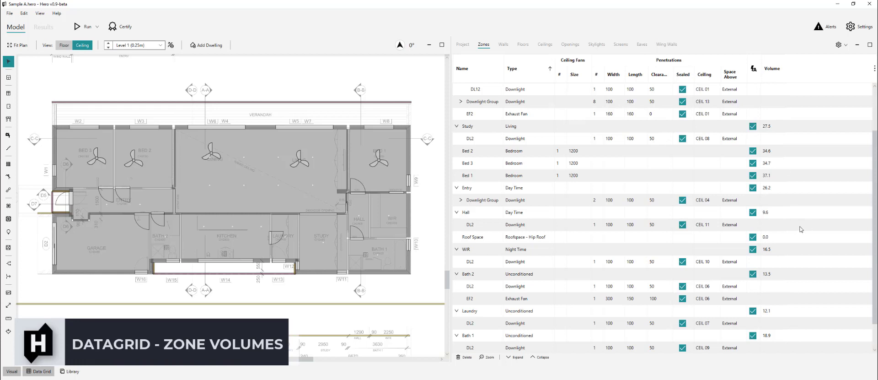
pyautogui.scroll(-1, 801, 228)
pyautogui.scroll(-2, 423, 250)
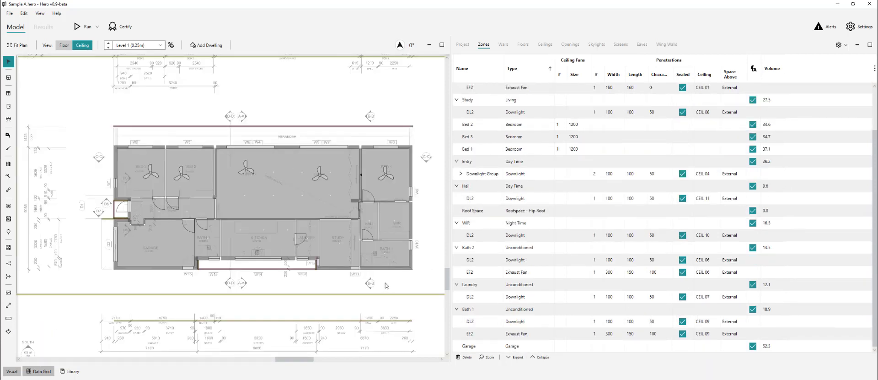
pyautogui.scroll(1, 385, 282)
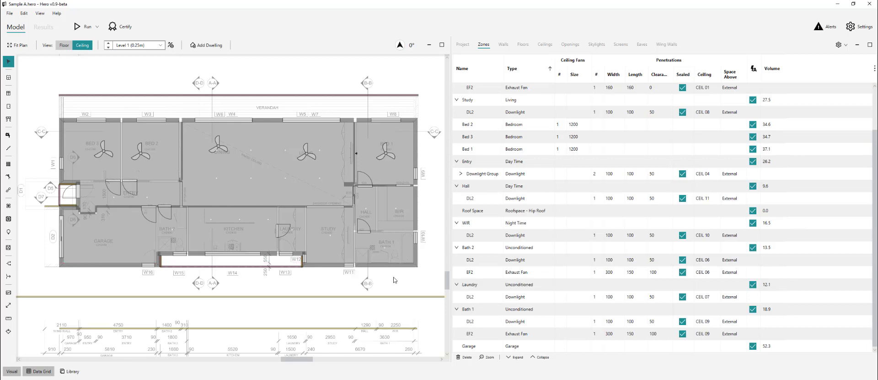
# Step: Collapse the penetration rows of all zones and group the wall data by zone
pyautogui.click(540, 356)
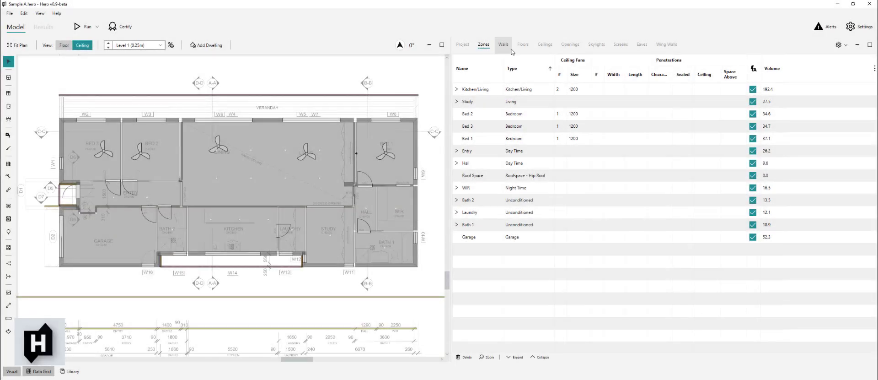
pyautogui.click(509, 48)
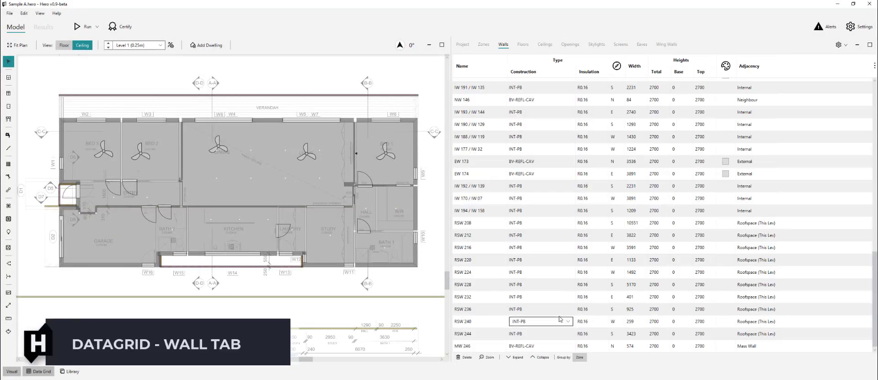
pyautogui.click(579, 357)
pyautogui.scroll(10, 485, 319)
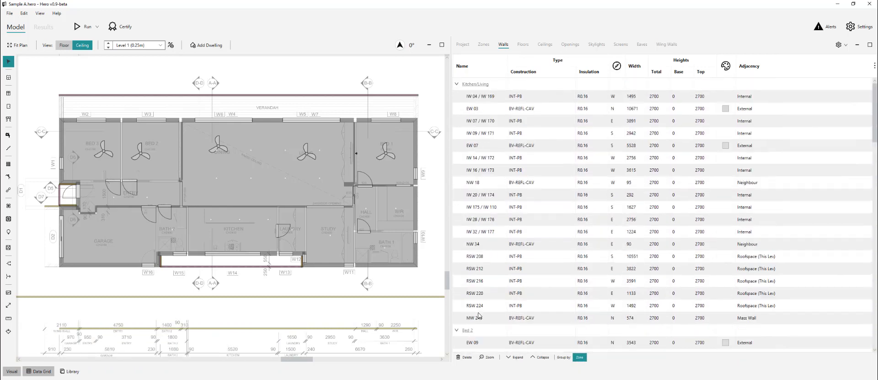
# Step: Examine the ceiling heights noted in the rooms on the plan against the listed wall heights
pyautogui.click(540, 146)
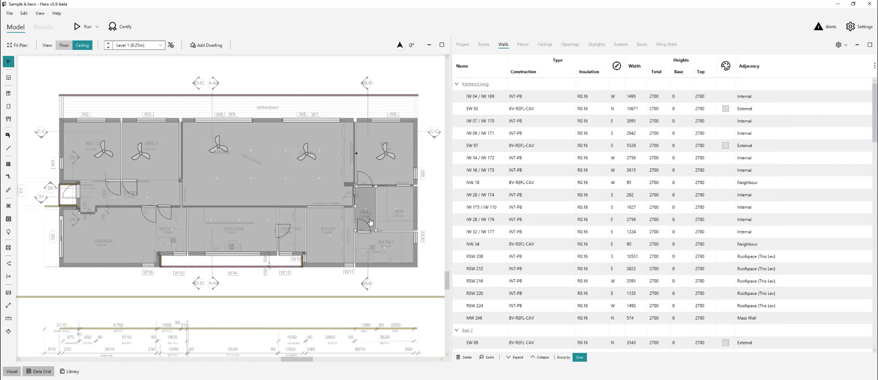
pyautogui.scroll(2, 133, 255)
pyautogui.scroll(-2, 90, 297)
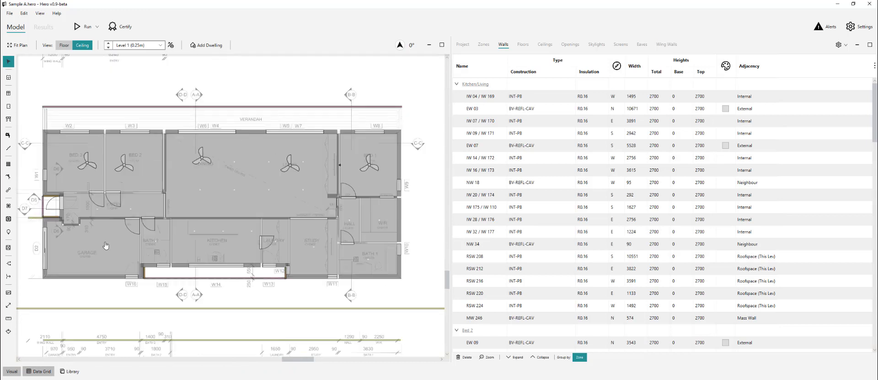
pyautogui.scroll(2, 115, 217)
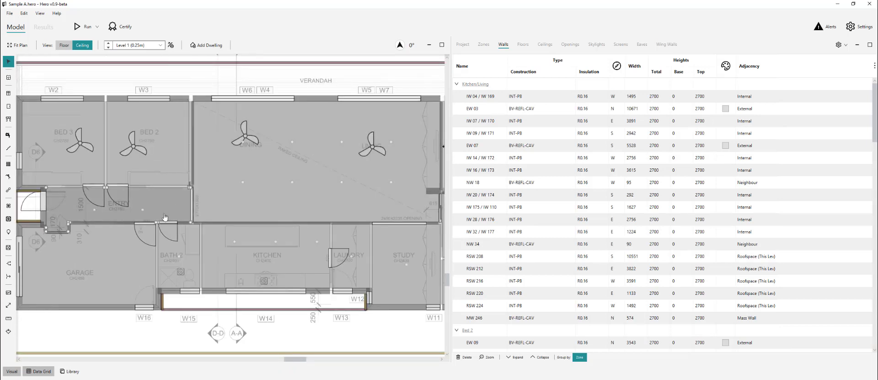
pyautogui.scroll(-2, 207, 214)
pyautogui.scroll(-1, 207, 214)
pyautogui.scroll(1, 267, 189)
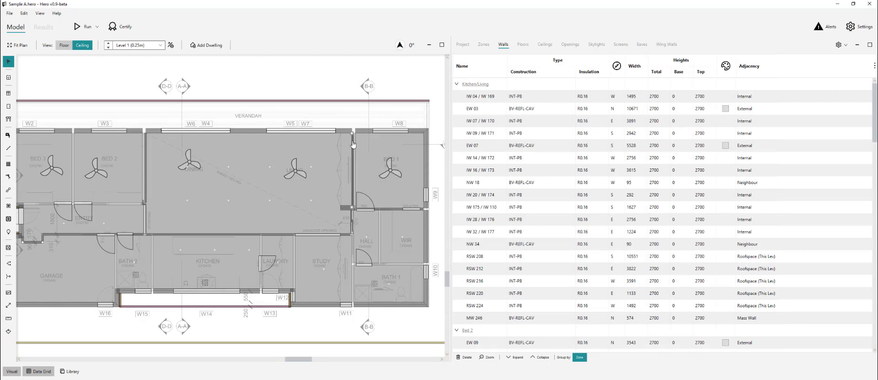
pyautogui.scroll(-1, 352, 144)
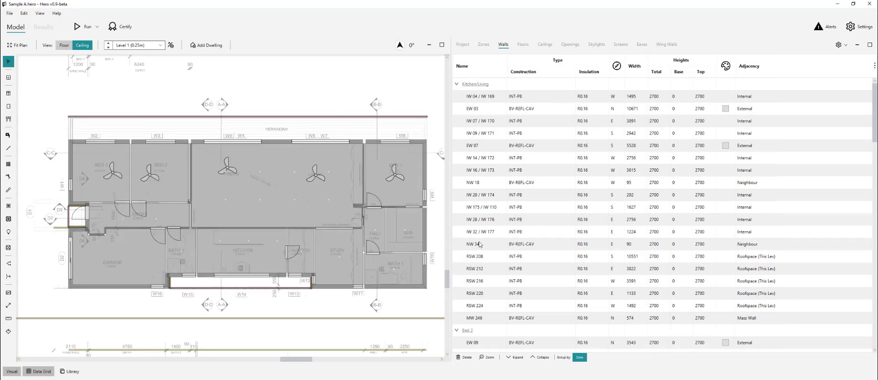
# Step: Select all walls and set their total height to 2400, checking the list through to Bed 1
pyautogui.click(461, 208)
pyautogui.hotkey('ctrl', 'a')
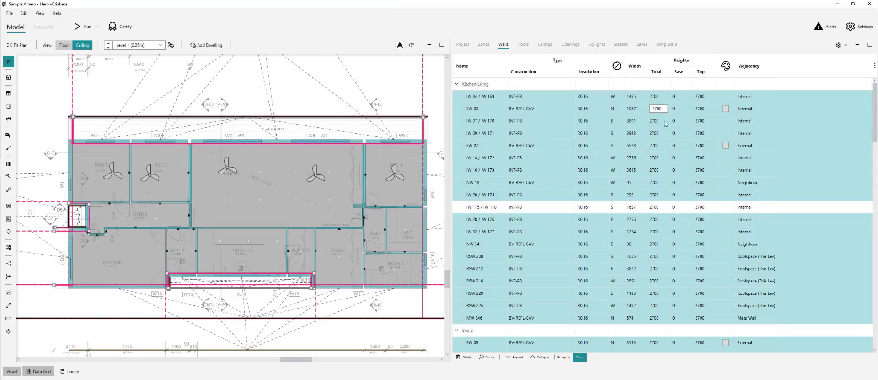
pyautogui.click(462, 207)
pyautogui.hotkey('ctrl', 'a')
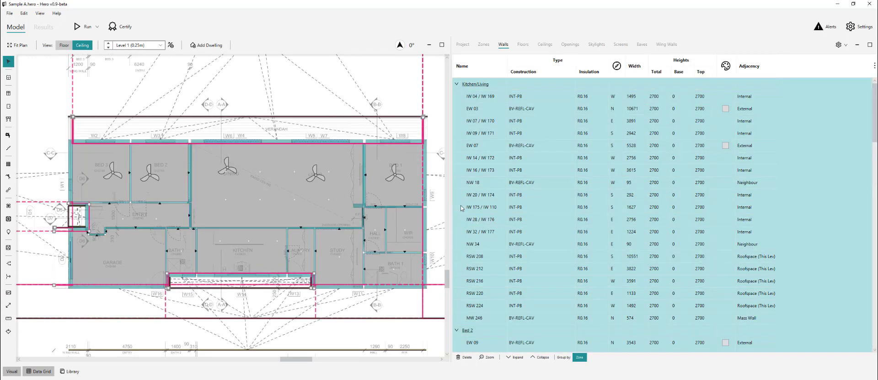
pyautogui.click(470, 95)
pyautogui.scroll(-4, 459, 268)
pyautogui.scroll(4, 460, 229)
pyautogui.click(460, 184)
pyautogui.hotkey('ctrl', 'a')
pyautogui.click(666, 95)
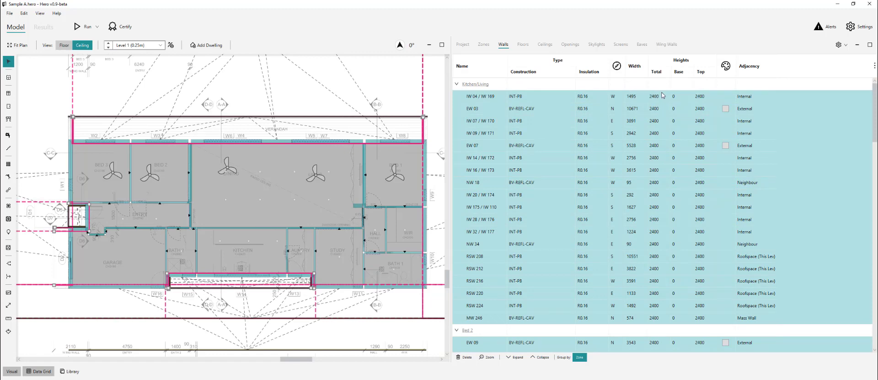
pyautogui.click(398, 87)
pyautogui.scroll(-10, 663, 228)
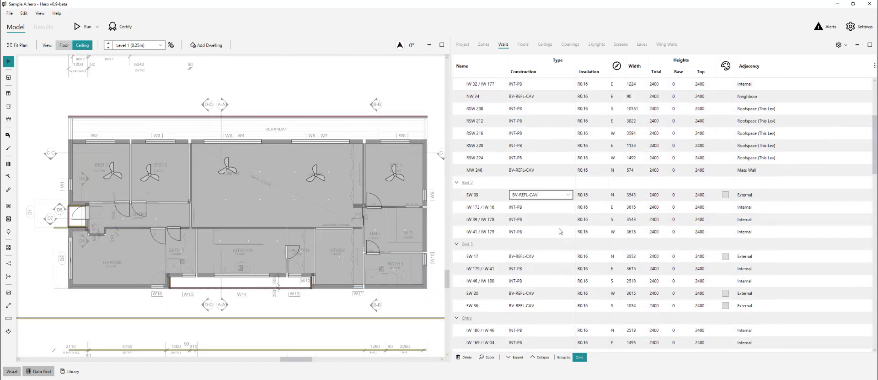
pyautogui.scroll(-10, 671, 271)
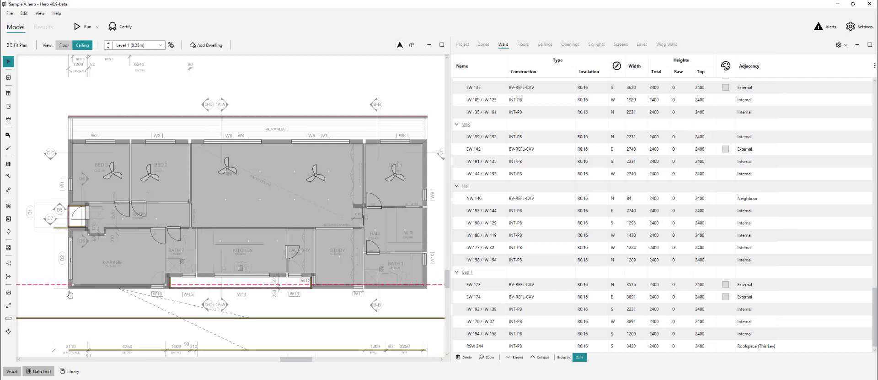
# Step: Select the Garage's external walls EW 43, EW 51, EW 52 and EW 100 together
pyautogui.scroll(5, 69, 287)
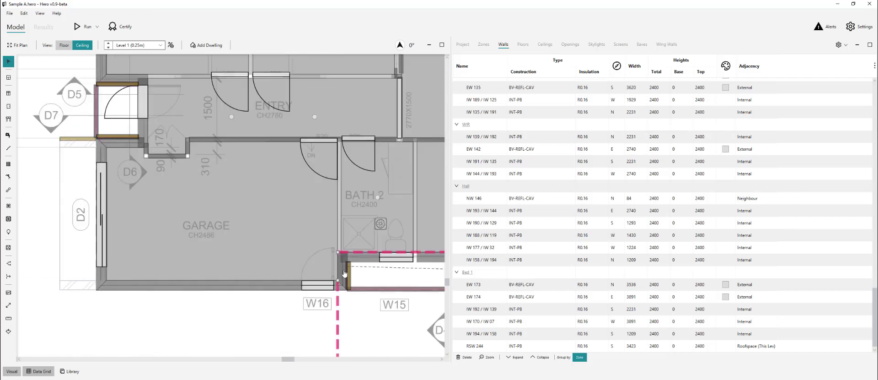
pyautogui.click(146, 281)
pyautogui.keyDown('ctrl'); pyautogui.click(102, 151); pyautogui.keyUp('ctrl')
pyautogui.keyDown('ctrl'); pyautogui.click(102, 158); pyautogui.keyUp('ctrl')
pyautogui.keyDown('ctrl'); pyautogui.click(120, 143); pyautogui.keyUp('ctrl')
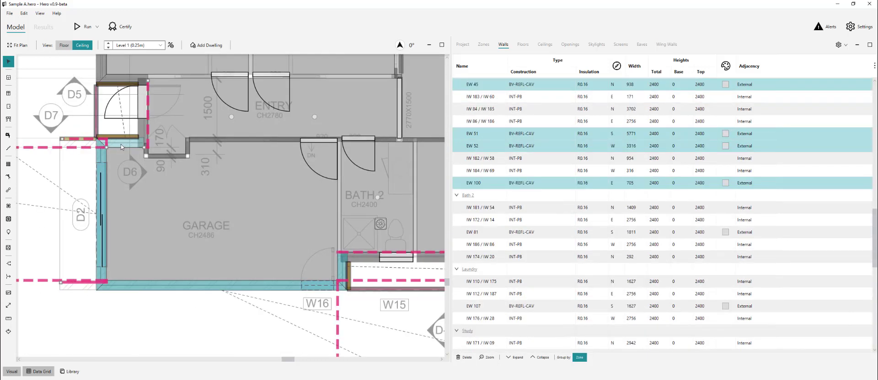
pyautogui.scroll(-1, 197, 335)
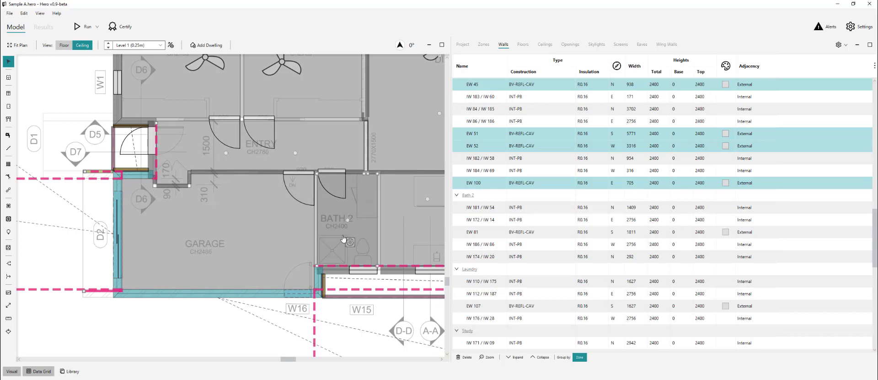
# Step: Set the base height of the selected Garage external walls to -86 and their total height to 2486
pyautogui.click(717, 134)
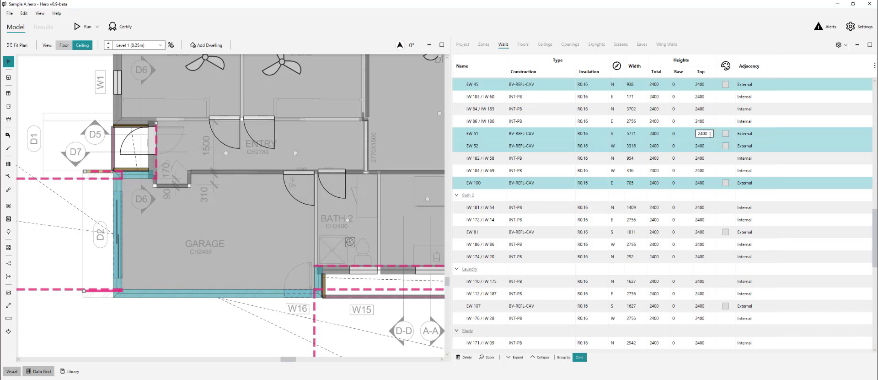
pyautogui.click(689, 134)
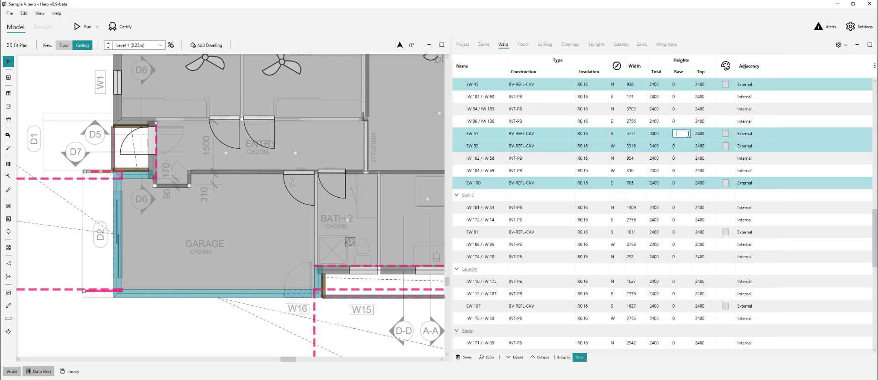
pyautogui.press('Return')
pyautogui.click(661, 134)
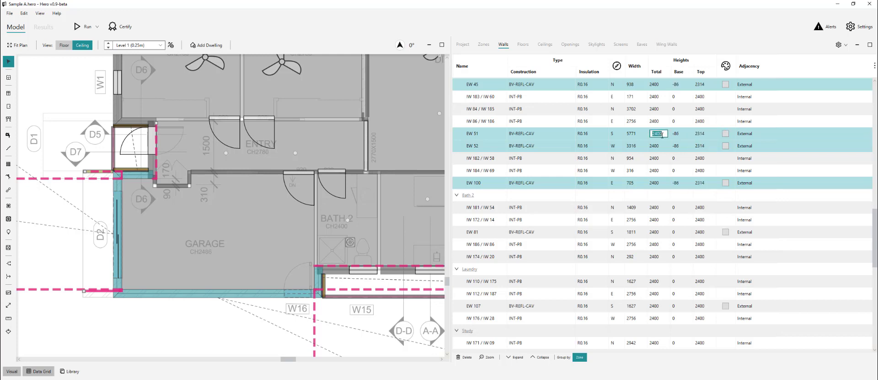
pyautogui.write('2486')
pyautogui.click(685, 133)
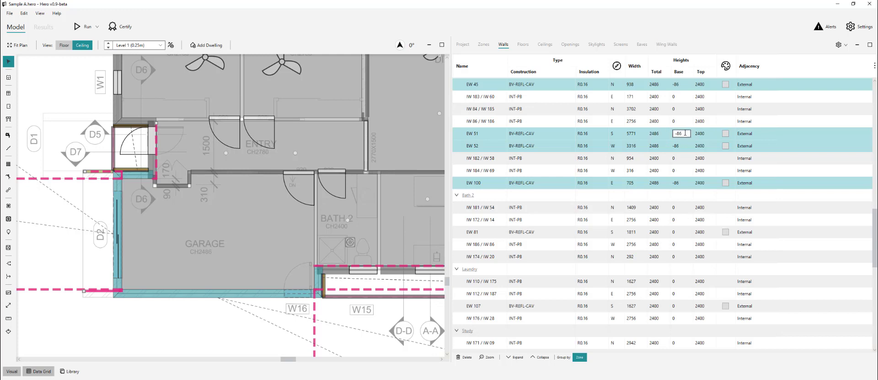
pyautogui.click(706, 133)
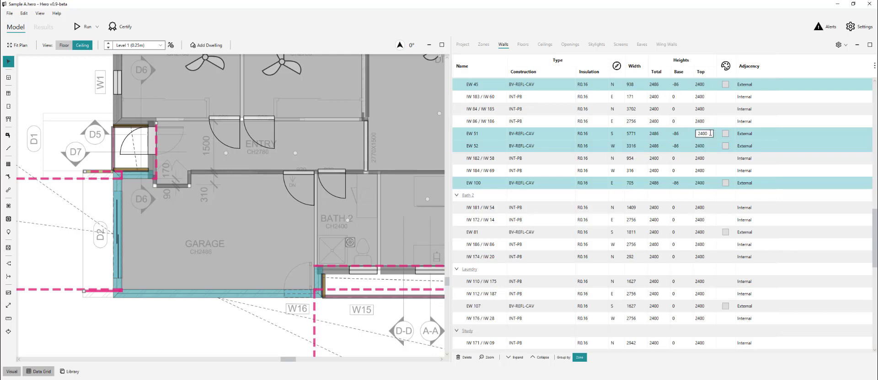
# Step: Select the Entry's west external wall EW 54 together with the internal walls enclosing and dividing Bed 2 and Bed 3
pyautogui.scroll(-2, 244, 331)
pyautogui.click(187, 332)
pyautogui.scroll(2, 209, 234)
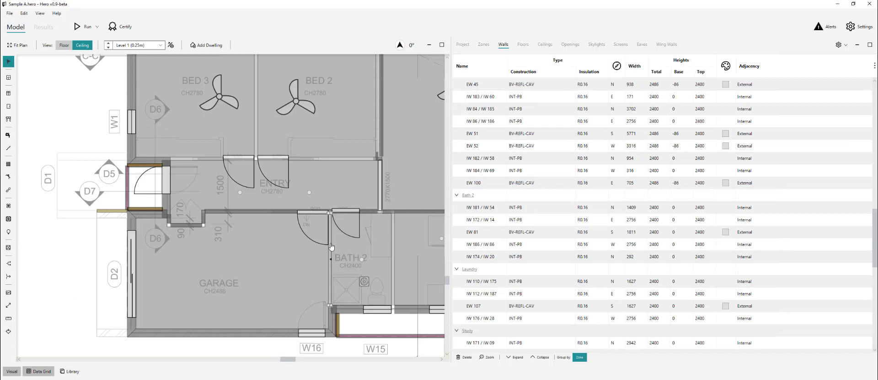
pyautogui.click(167, 205)
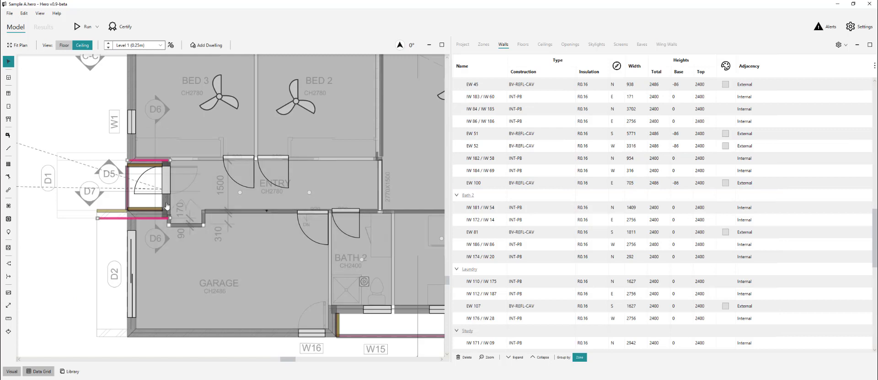
pyautogui.click(167, 206)
pyautogui.scroll(-1, 192, 250)
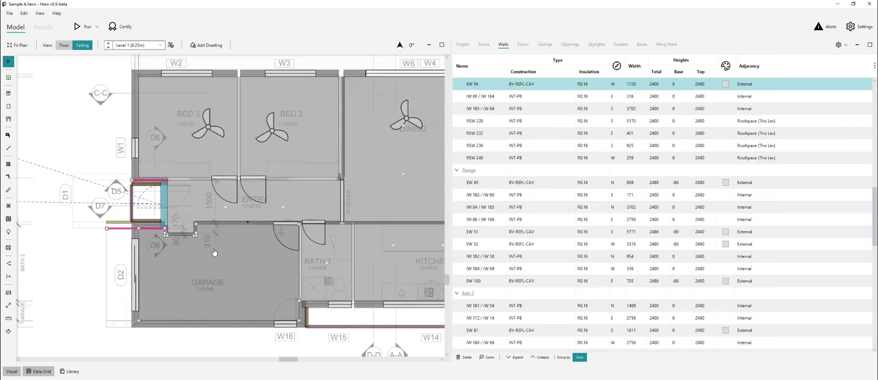
pyautogui.scroll(2, 199, 184)
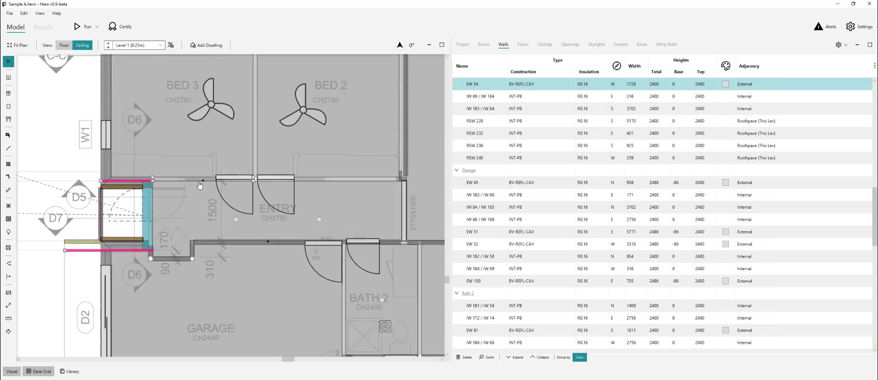
pyautogui.keyDown('ctrl'); pyautogui.click(174, 179); pyautogui.keyUp('ctrl')
pyautogui.keyDown('ctrl'); pyautogui.click(255, 148); pyautogui.keyUp('ctrl')
pyautogui.keyDown('ctrl'); pyautogui.click(302, 180); pyautogui.keyUp('ctrl')
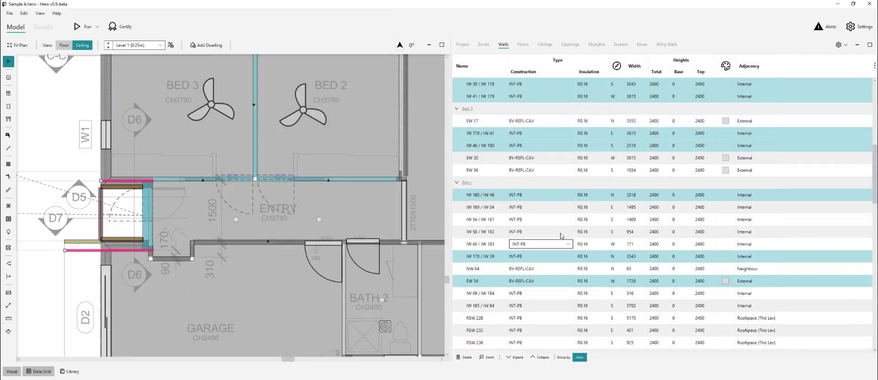
pyautogui.keyDown('ctrl'); pyautogui.click(404, 150); pyautogui.keyUp('ctrl')
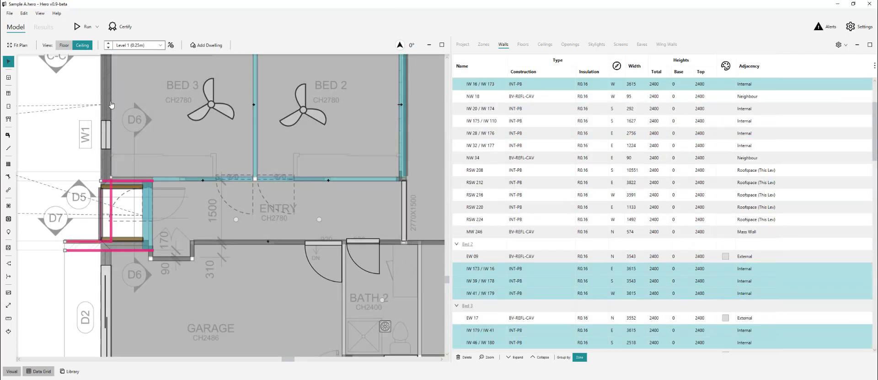
# Step: Add the external walls of Bed 2 and Bed 3 and the Entry's east wall to the selection, and set their total height to 2780
pyautogui.scroll(3, 120, 182)
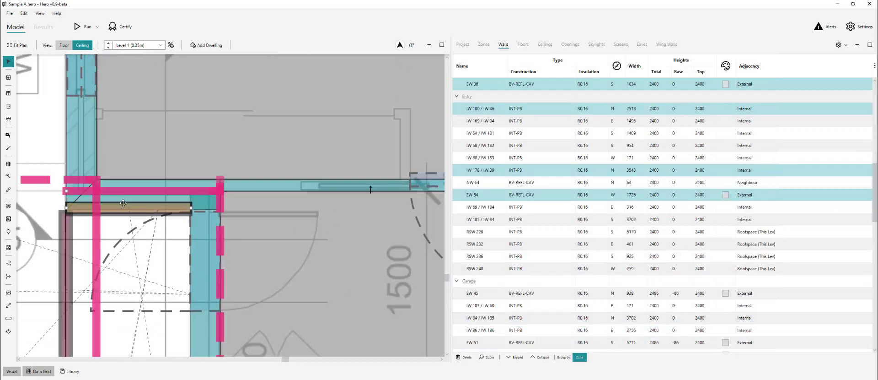
pyautogui.scroll(-3, 124, 201)
pyautogui.keyDown('ctrl'); pyautogui.click(267, 131); pyautogui.keyUp('ctrl')
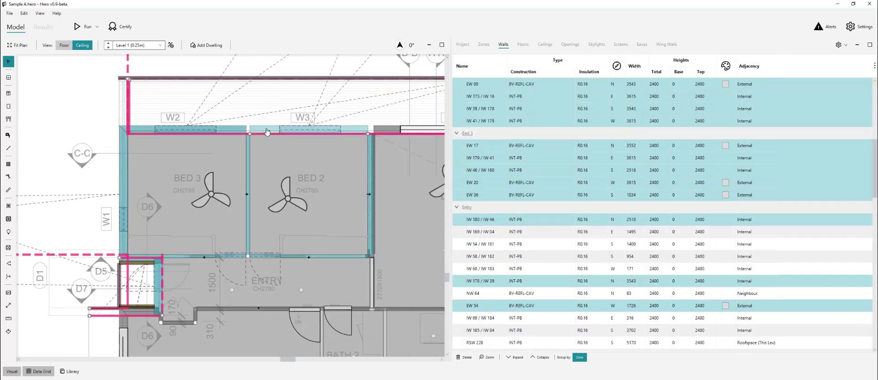
pyautogui.scroll(2, 371, 306)
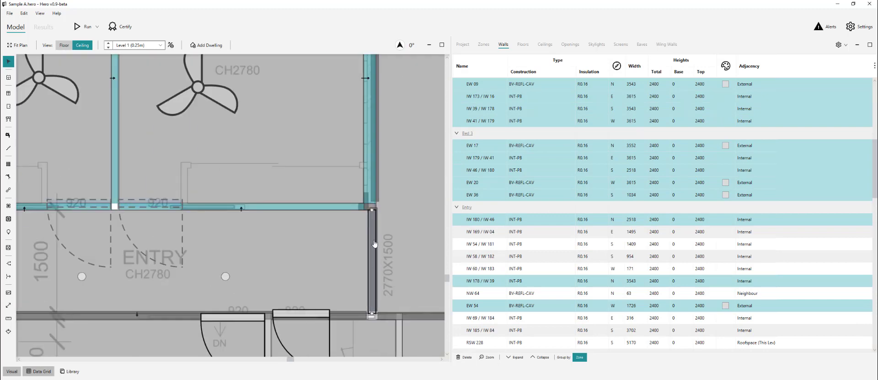
pyautogui.keyDown('ctrl'); pyautogui.click(373, 241); pyautogui.keyUp('ctrl')
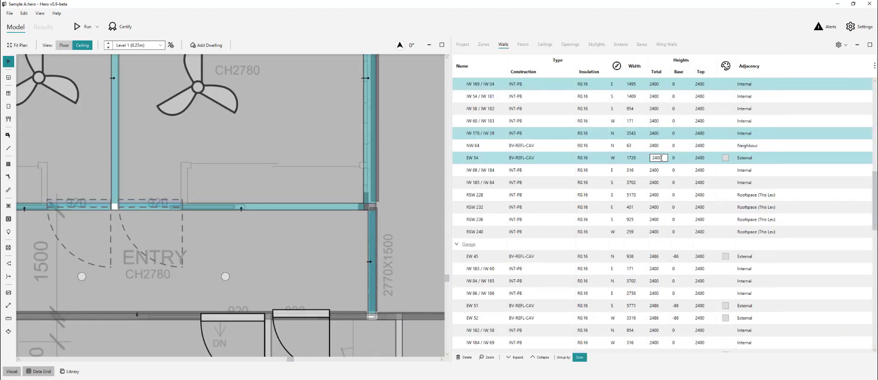
pyautogui.scroll(-3, 287, 209)
pyautogui.click(85, 290)
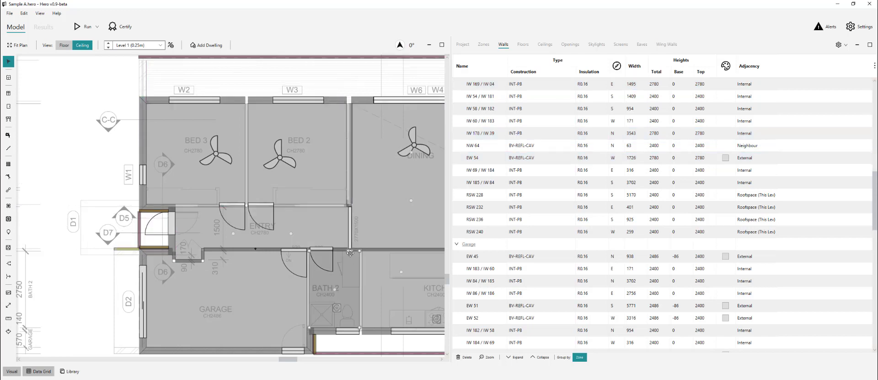
# Step: Examine the ceiling heights noted on the plan from the Kitchen to Bed 1, including the wall between Bed 1 and the WIR
pyautogui.scroll(-1, 38, 249)
pyautogui.scroll(-1, 177, 284)
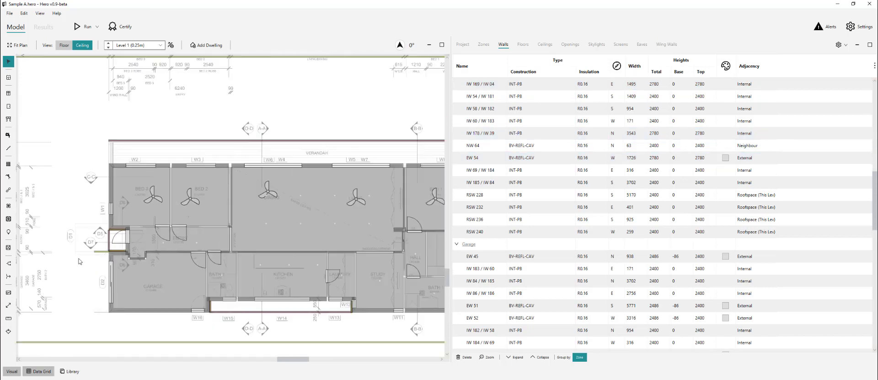
pyautogui.scroll(4, 235, 254)
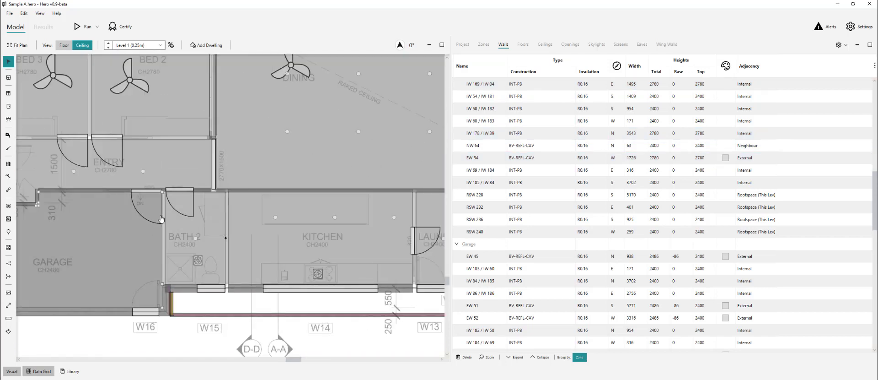
pyautogui.hscroll(5, 180, 225)
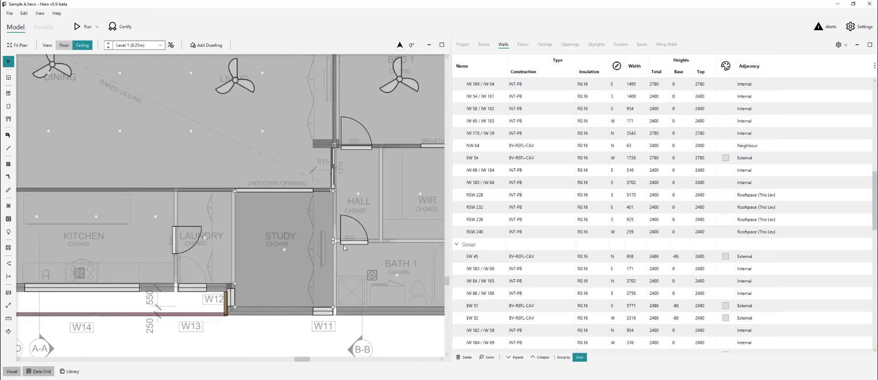
pyautogui.moveTo(375, 210); pyautogui.dragTo(238, 226)
pyautogui.moveTo(289, 161); pyautogui.dragTo(319, 203)
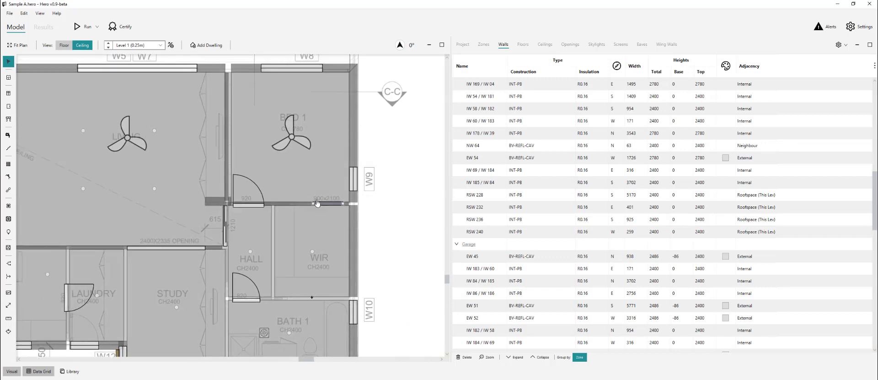
pyautogui.click(319, 203)
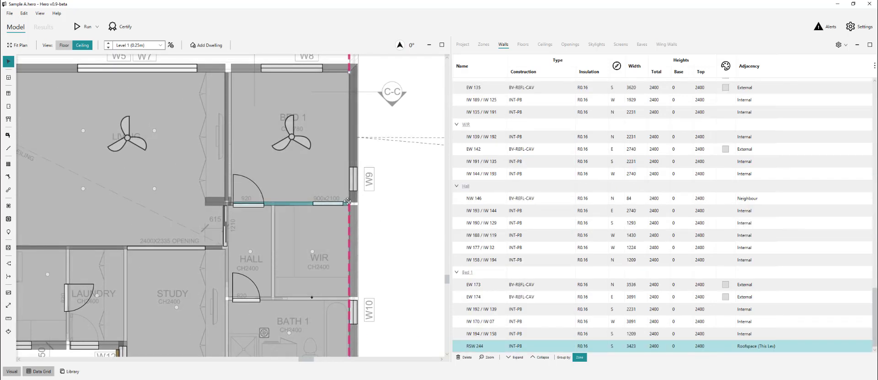
pyautogui.click(398, 215)
pyautogui.scroll(-1, 401, 241)
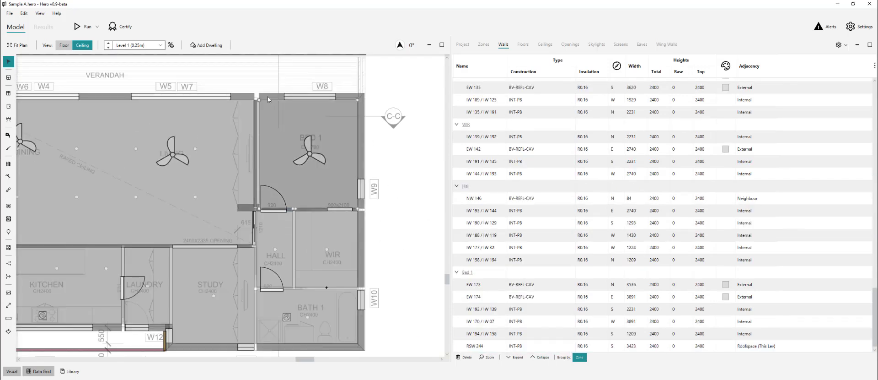
# Step: Set the total height of Bed 1's external walls EW 174 and EW 173 to 2780
pyautogui.scroll(1, 251, 87)
pyautogui.click(280, 100)
pyautogui.click(385, 151)
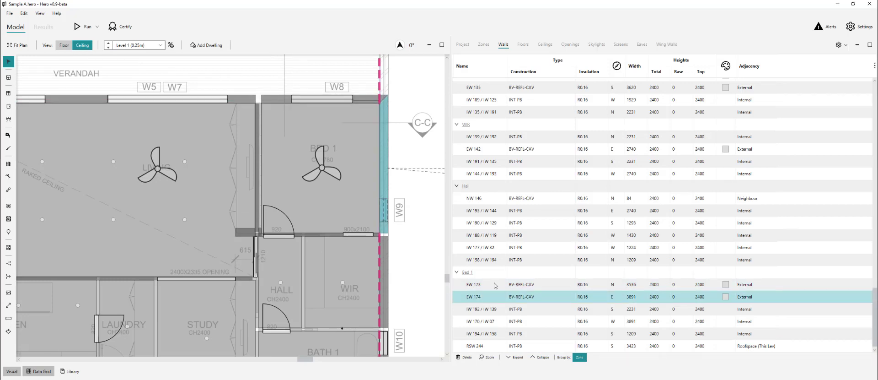
pyautogui.click(661, 296)
pyautogui.click(410, 232)
pyautogui.click(379, 128)
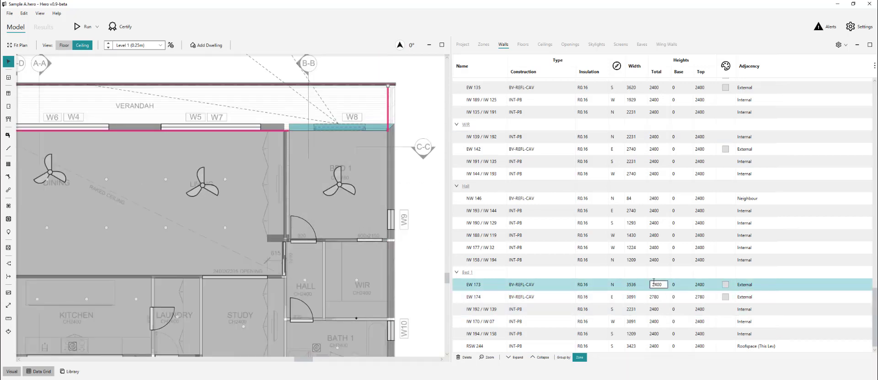
pyautogui.press('Return')
# Step: Set the total height of the internal wall IW 07 / IW 170 between the Living area and Bed 1 to 2780
pyautogui.click(432, 233)
pyautogui.scroll(-3, 434, 244)
pyautogui.click(330, 177)
pyautogui.scroll(5, 341, 202)
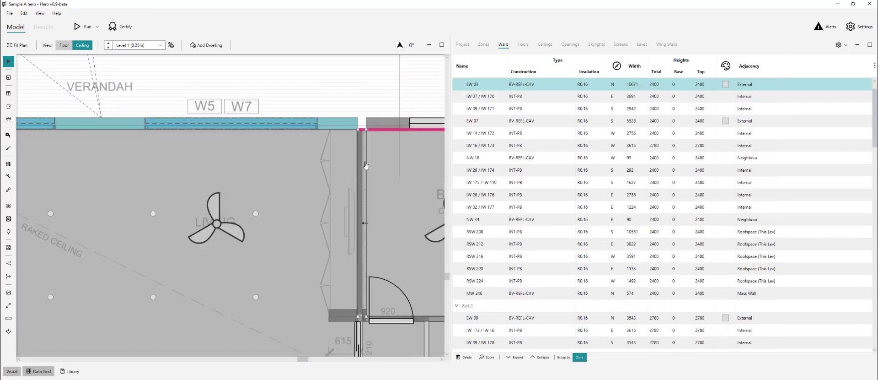
pyautogui.click(364, 165)
pyautogui.click(652, 87)
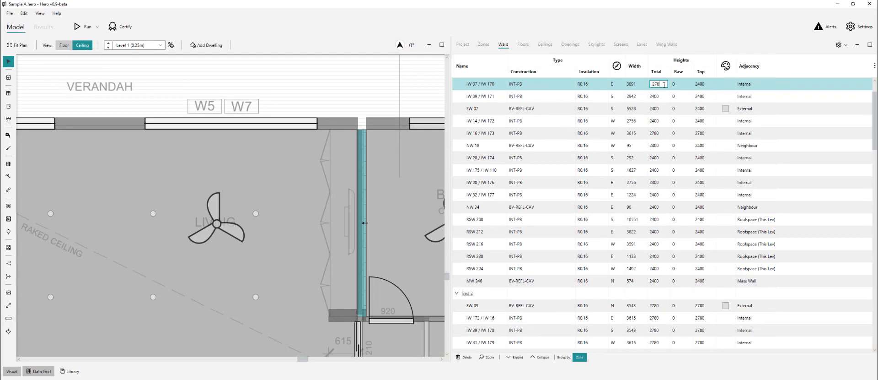
pyautogui.click(336, 83)
# Step: Select the internal wall IW 32 / IW 177 between the Living area and the Hall to check its height
pyautogui.scroll(-2, 335, 87)
pyautogui.scroll(5, 344, 274)
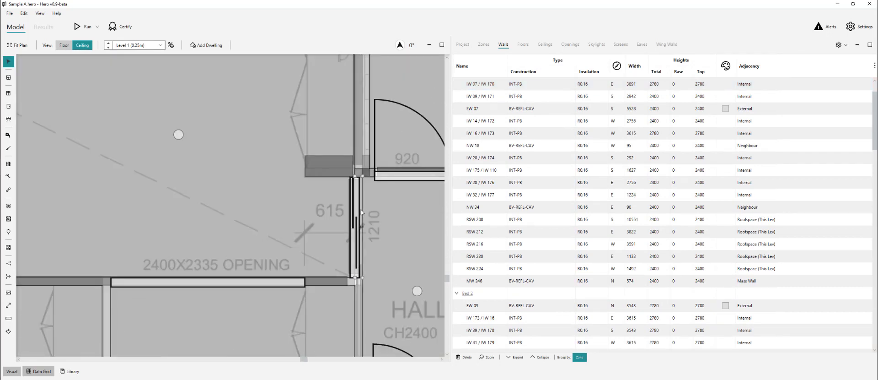
pyautogui.click(362, 207)
pyautogui.scroll(-2, 361, 210)
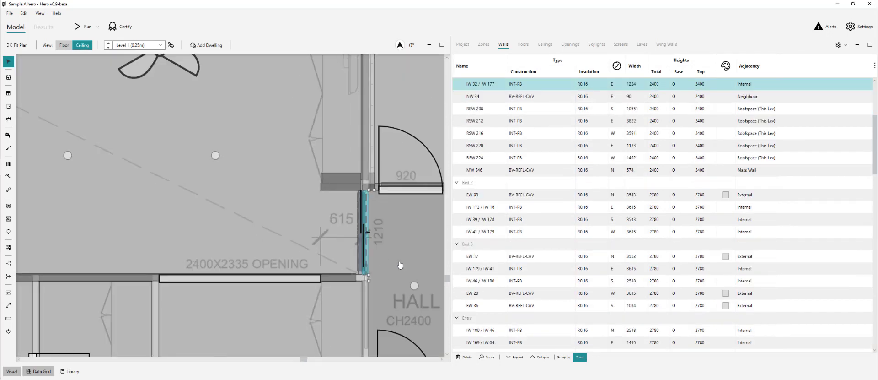
pyautogui.click(657, 95)
# Step: Check the section drawings in the Sample 3 annotated PDF, and set the total height of the Kitchen/Living north wall EW 03 to 3600
pyautogui.scroll(-4, 317, 277)
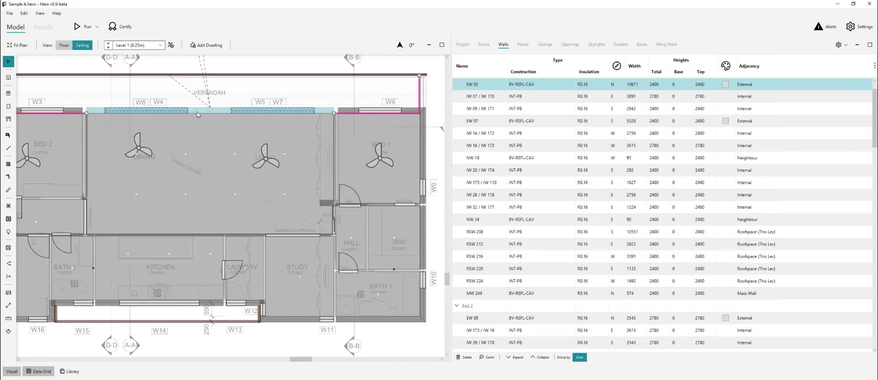
pyautogui.hotkey('alt', 'Tab')
pyautogui.scroll(7, 317, 278)
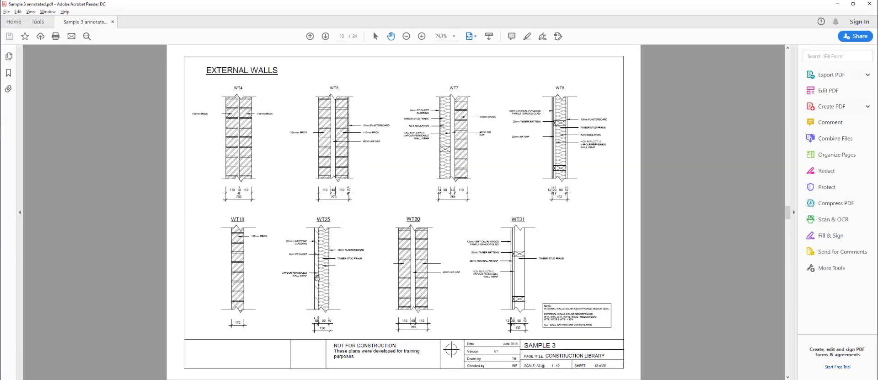
pyautogui.scroll(2, 317, 278)
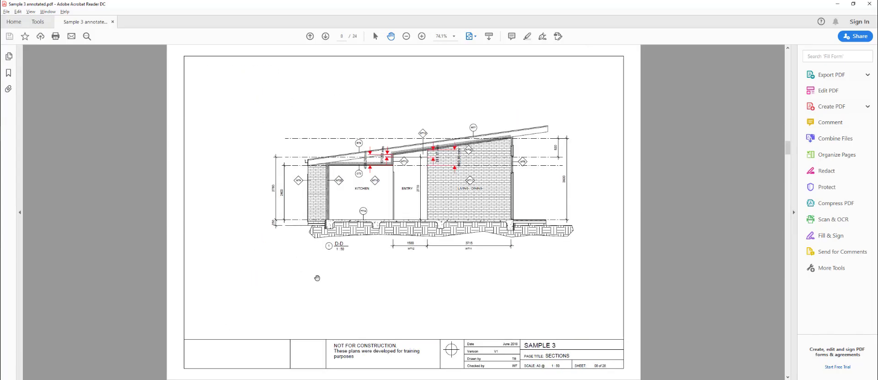
pyautogui.scroll(2, 317, 277)
pyautogui.click(667, 84)
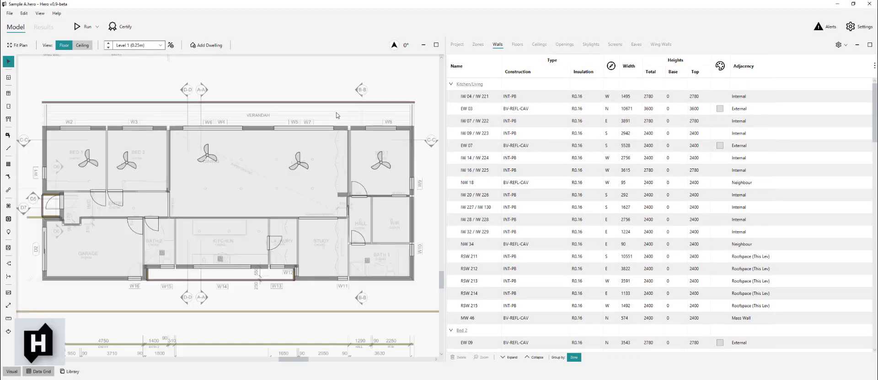
# Step: Switch to the Sample 3 annotated PDF in Adobe Acrobat Reader and examine the wall heights on the north, east, south and west elevations
pyautogui.click(412, 130)
pyautogui.click(530, 75)
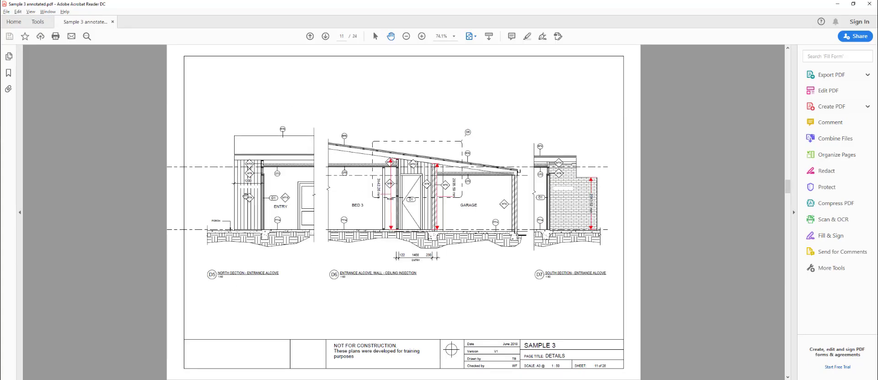
pyautogui.scroll(6, 305, 265)
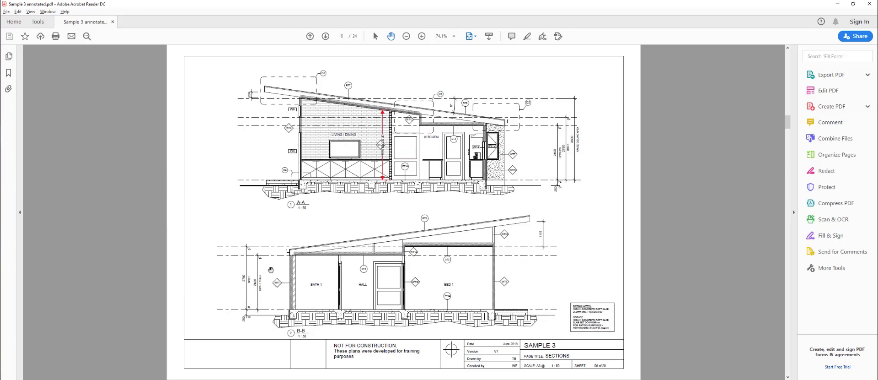
pyautogui.scroll(1, 263, 200)
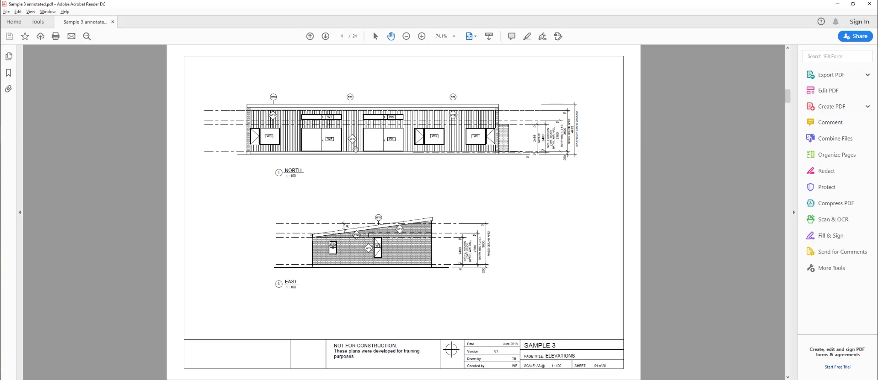
pyautogui.scroll(-2, 367, 255)
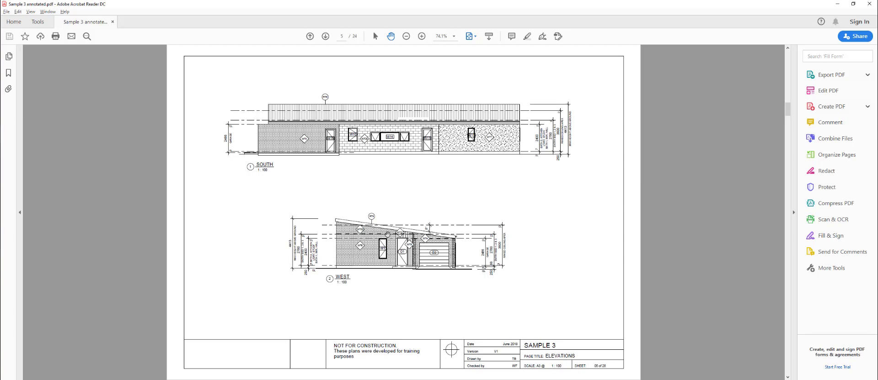
# Step: Examine the ceiling and wall heights on sections A-A, B-B and C-C and the bulkhead detail over the kitchen
pyautogui.scroll(-2, 419, 185)
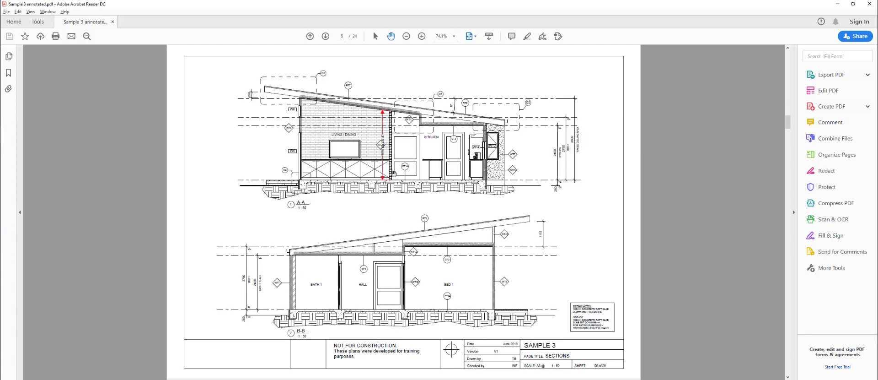
pyautogui.scroll(2, 392, 191)
pyautogui.scroll(-2, 391, 190)
pyautogui.scroll(-1, 391, 196)
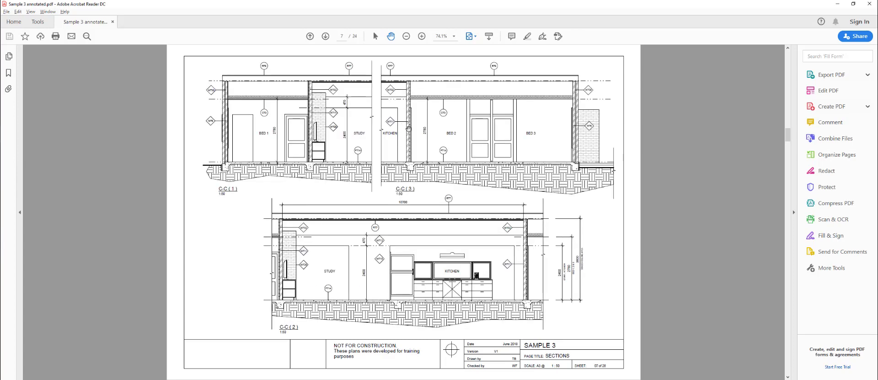
pyautogui.scroll(1, 409, 168)
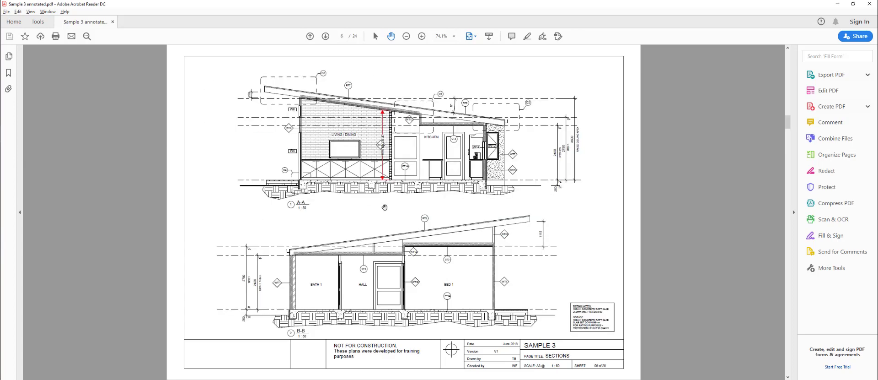
pyautogui.scroll(-1, 379, 209)
pyautogui.scroll(-1, 393, 231)
pyautogui.scroll(-1, 325, 189)
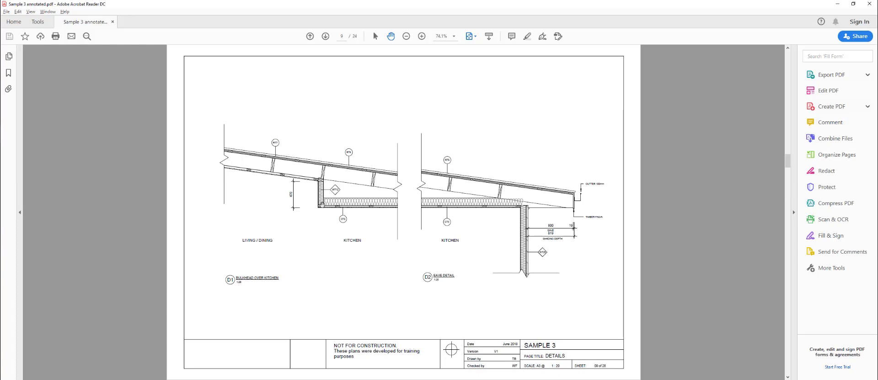
# Step: Compare the external and internal wall types in the PDF's construction library with the walls on the Hero floor plan
pyautogui.scroll(-4, 321, 205)
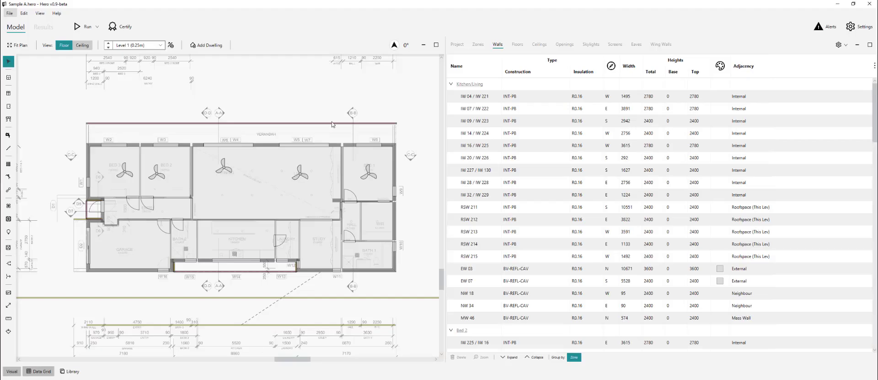
pyautogui.scroll(4, 64, 154)
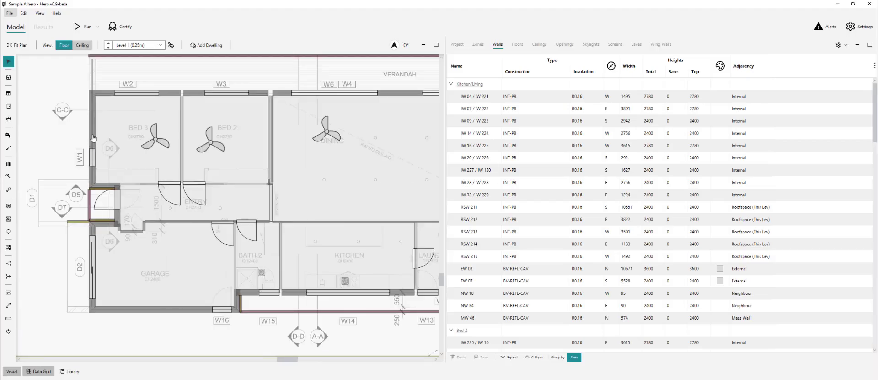
pyautogui.scroll(-2, 64, 154)
pyautogui.scroll(-3, 64, 154)
pyautogui.scroll(5, 316, 160)
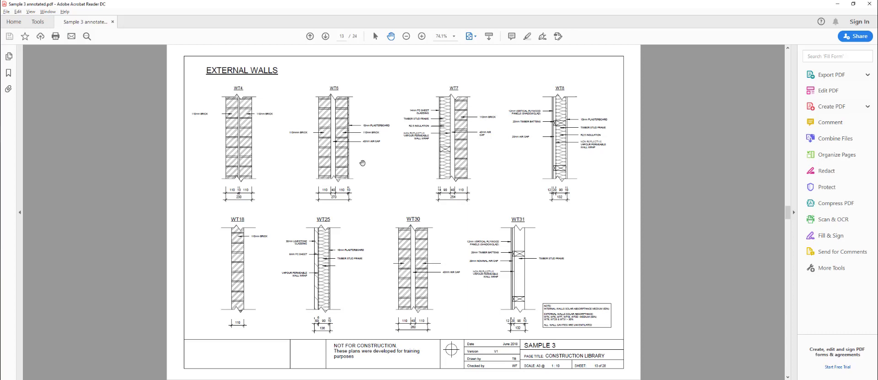
pyautogui.hotkey('alt', 'Tab')
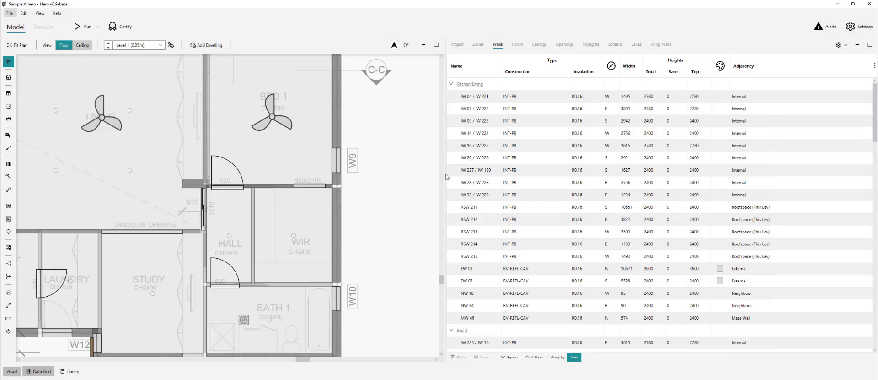
pyautogui.scroll(-3, 380, 192)
pyautogui.scroll(1, 264, 306)
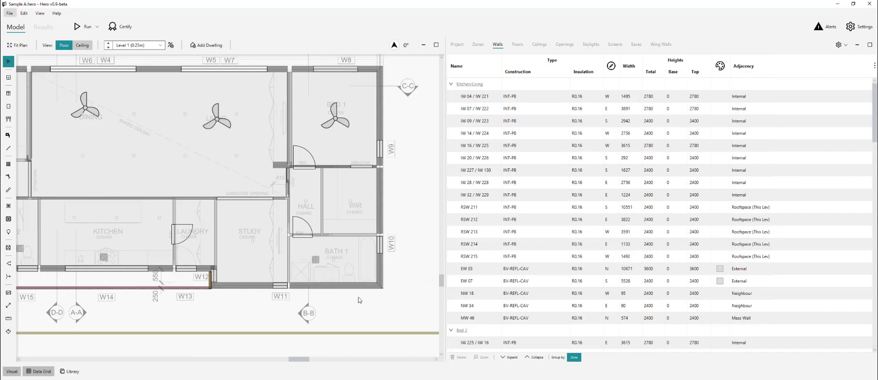
pyautogui.hotkey('alt', 'Tab')
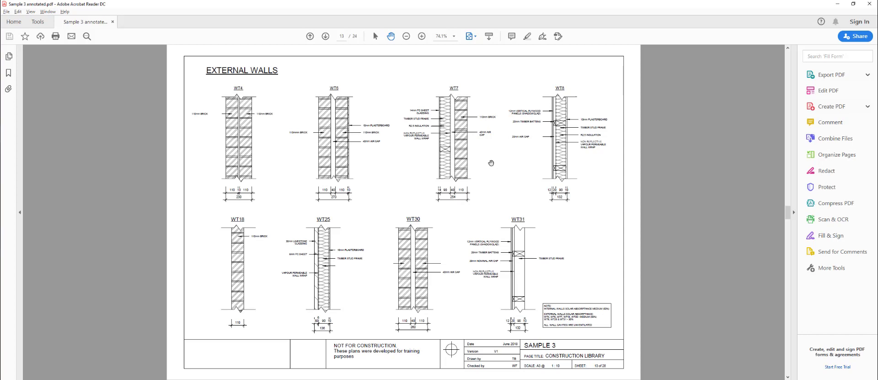
pyautogui.hotkey('alt', 'Tab')
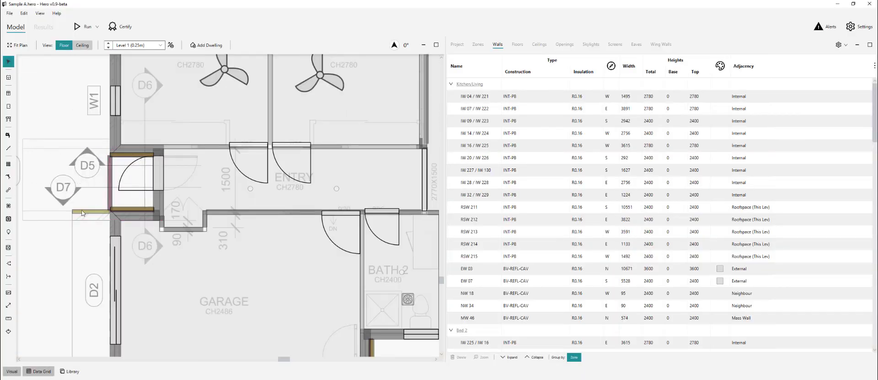
pyautogui.hotkey('alt', 'Tab')
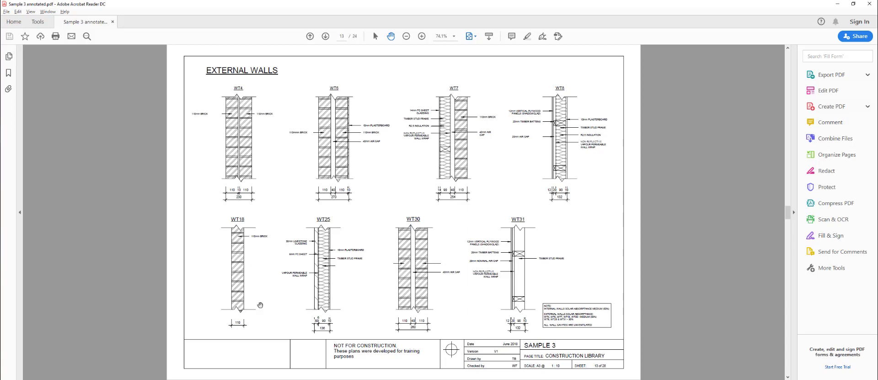
pyautogui.hotkey('alt', 'Tab')
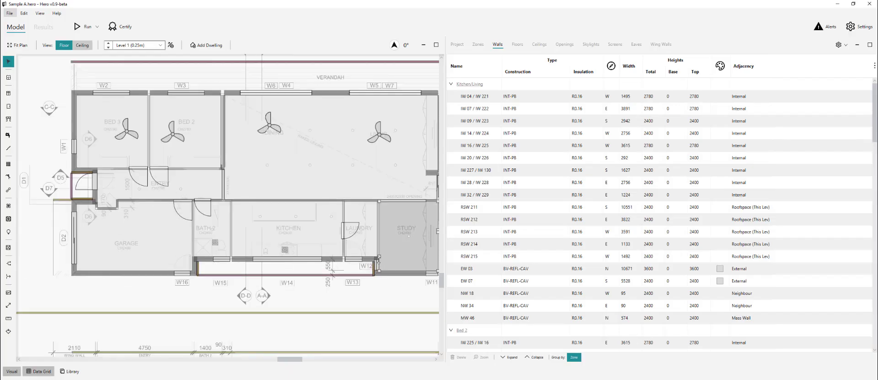
pyautogui.hotkey('alt', 'Tab')
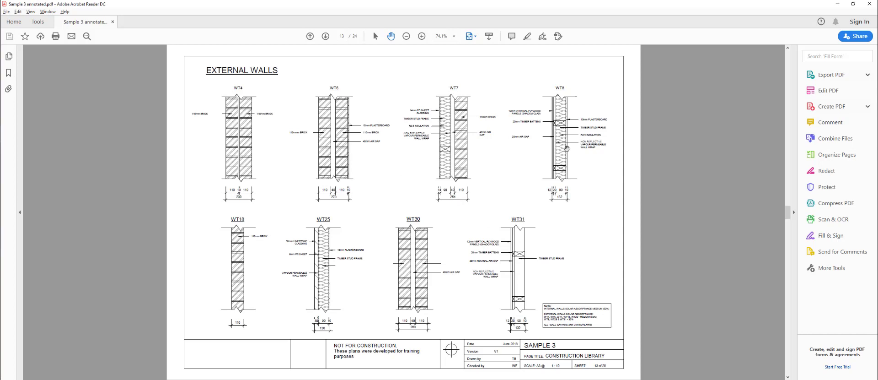
pyautogui.scroll(-2, 522, 242)
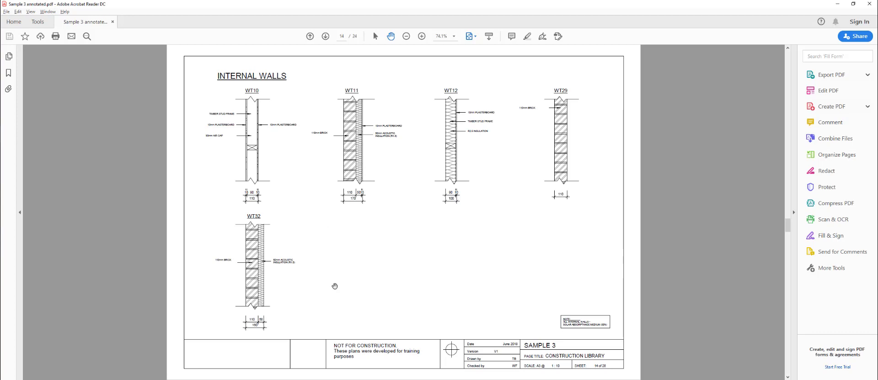
pyautogui.scroll(-1, 463, 277)
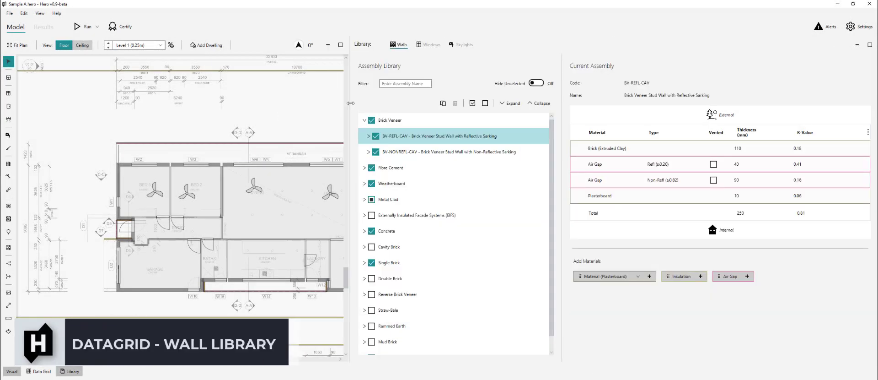
# Step: Widen the wall assembly library and deselect all of its unused assemblies
pyautogui.moveTo(350, 103); pyautogui.dragTo(260, 109)
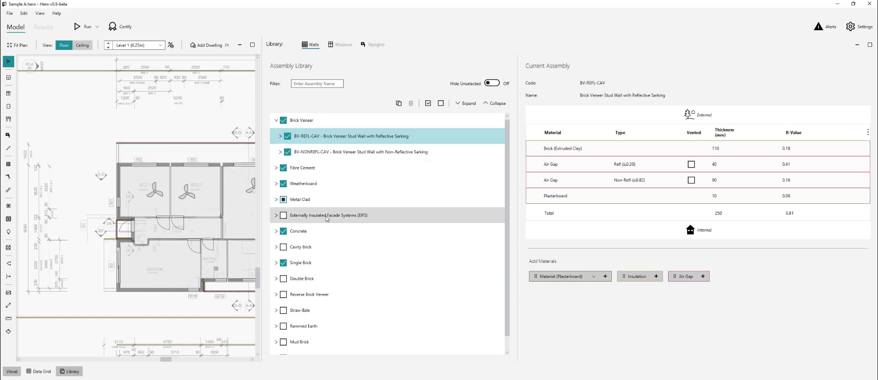
pyautogui.click(442, 104)
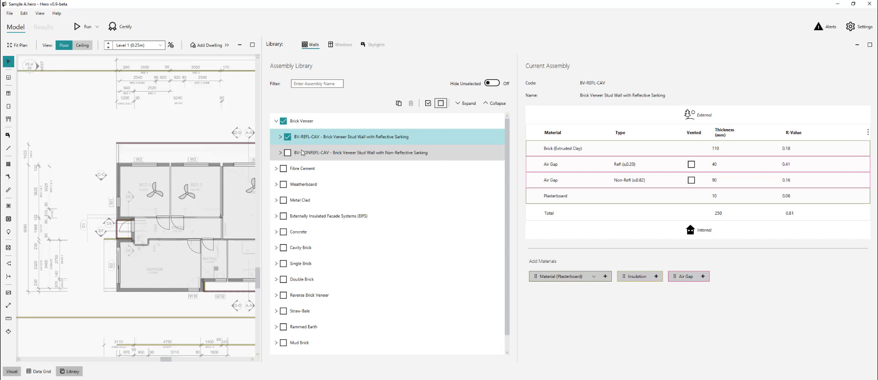
# Step: Check wall type WT4 in the PDF and enable the Double Brick assembly DBL-BRICK-110-110-EXP
pyautogui.click(277, 280)
pyautogui.rightClick(276, 279)
pyautogui.click(277, 279)
pyautogui.click(277, 279)
pyautogui.scroll(-1, 327, 245)
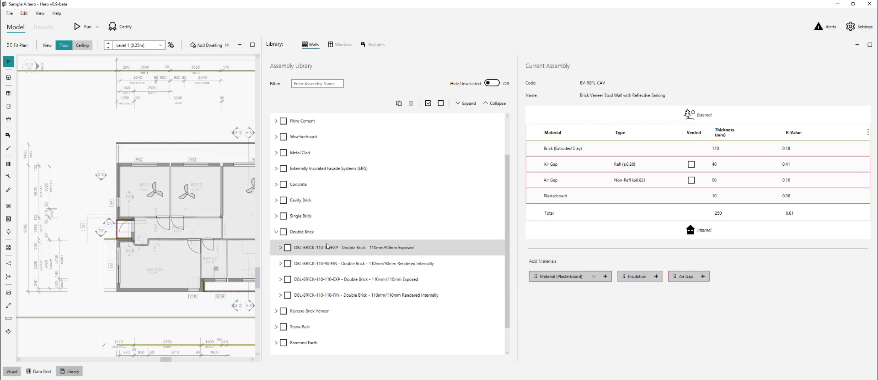
pyautogui.hotkey('alt', 'Tab')
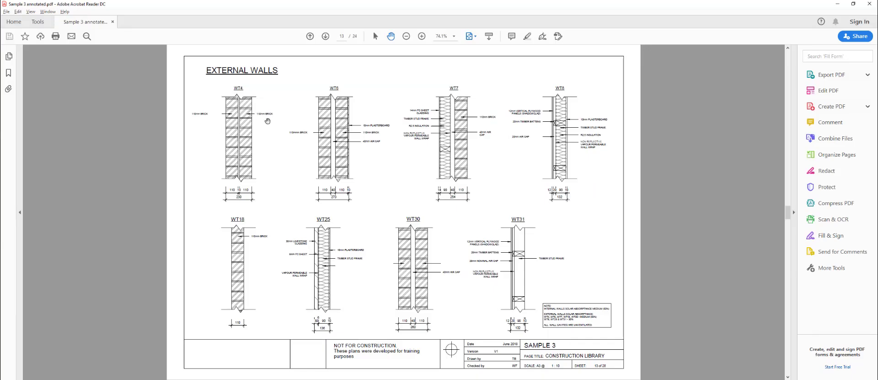
pyautogui.hotkey('alt', 'Tab')
pyautogui.click(287, 252)
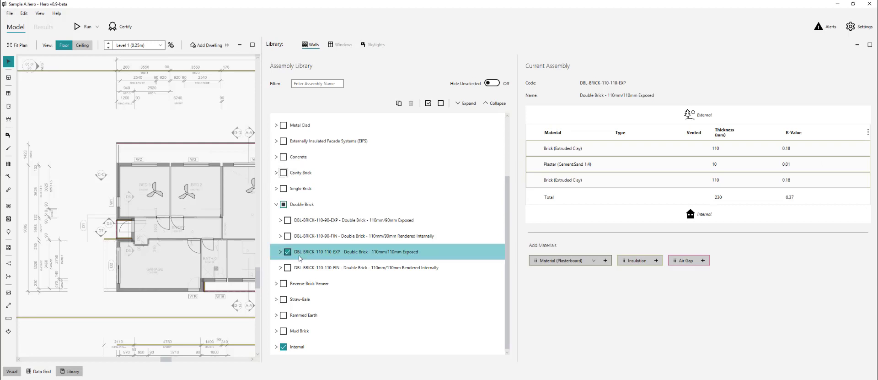
# Step: Check wall type WT6 in the PDF and enable the Cavity Brick assembly CAV-BRICK-110-110-PB, with plasterboard internally
pyautogui.click(276, 173)
pyautogui.scroll(-3, 298, 228)
pyautogui.hotkey('alt', 'Tab')
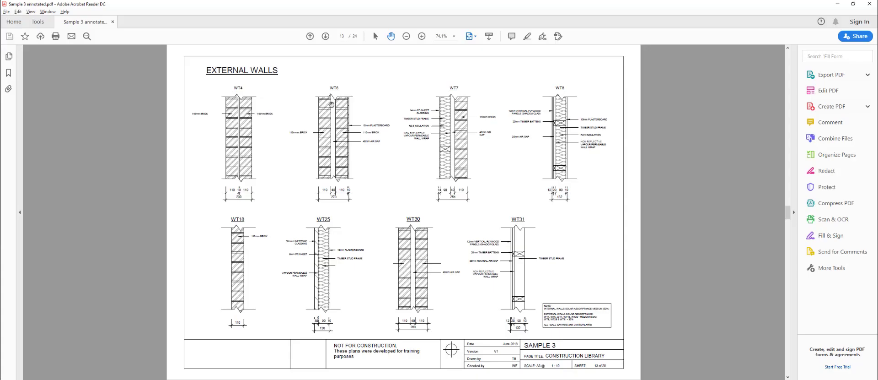
pyautogui.hotkey('alt', 'Tab')
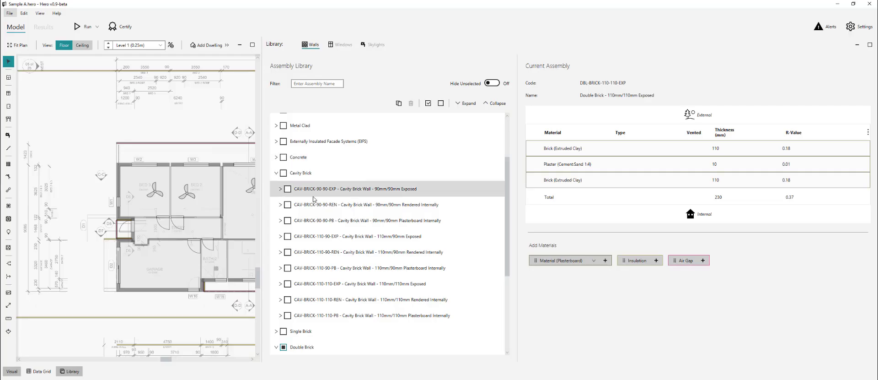
pyautogui.click(399, 287)
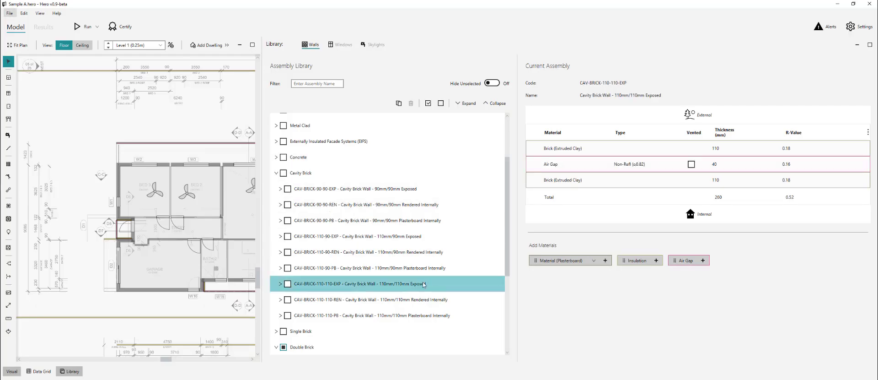
pyautogui.click(406, 319)
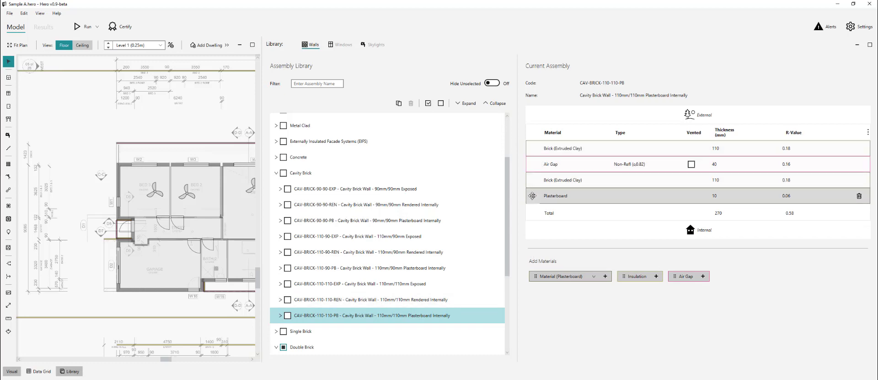
pyautogui.hotkey('alt', 'Tab')
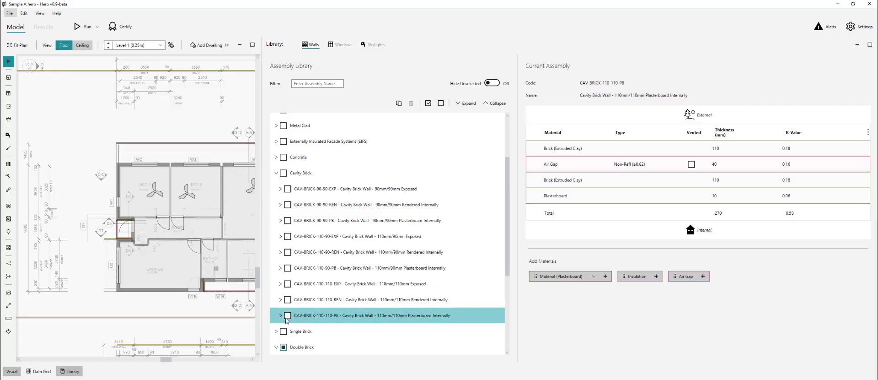
pyautogui.scroll(-3, 293, 316)
pyautogui.scroll(3, 328, 280)
pyautogui.click(276, 173)
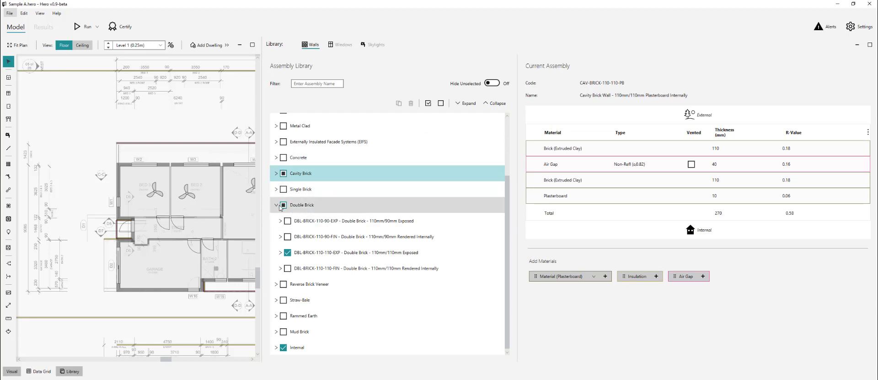
# Step: Compare the Reverse Brick Veneer assemblies with wall type WT7 in the PDF and duplicate REV-VEN-WB-NOCAV-EXP
pyautogui.scroll(3, 280, 209)
pyautogui.click(276, 283)
pyautogui.scroll(2, 411, 174)
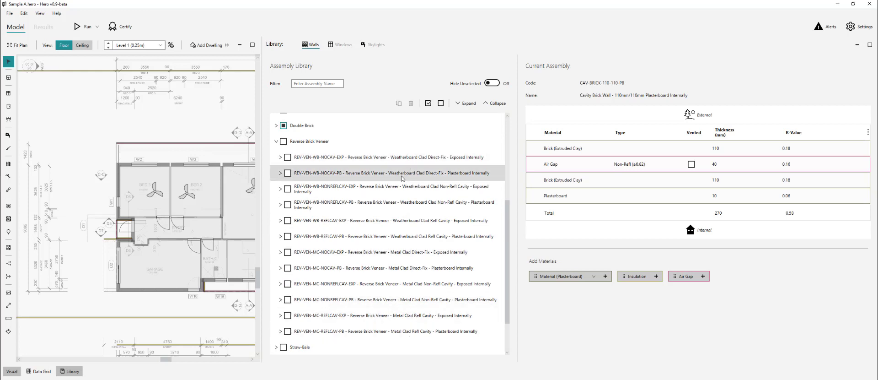
pyautogui.hotkey('alt', 'Tab')
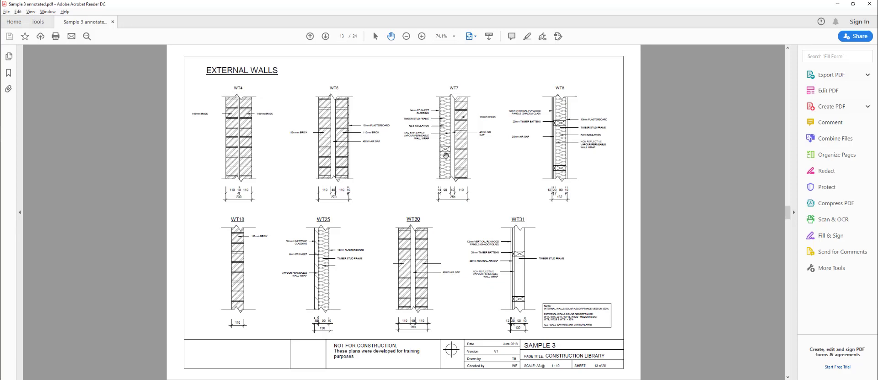
pyautogui.hotkey('alt', 'Tab')
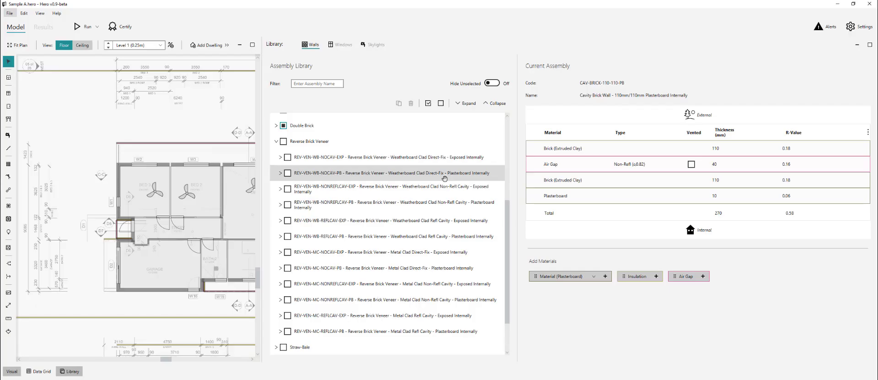
pyautogui.click(412, 163)
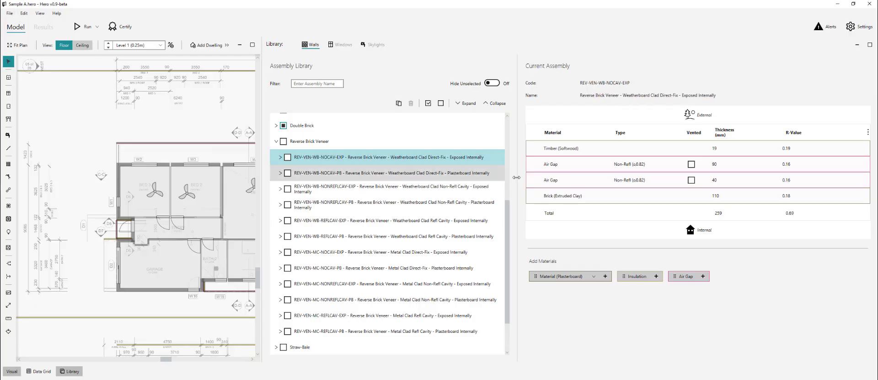
pyautogui.click(458, 173)
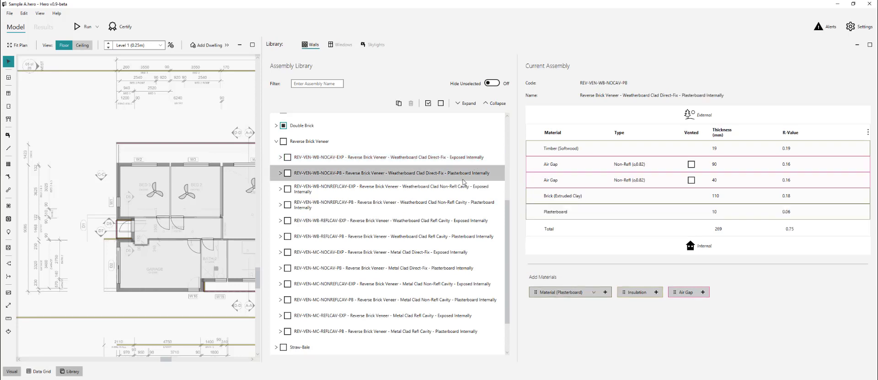
pyautogui.click(462, 160)
pyautogui.click(399, 104)
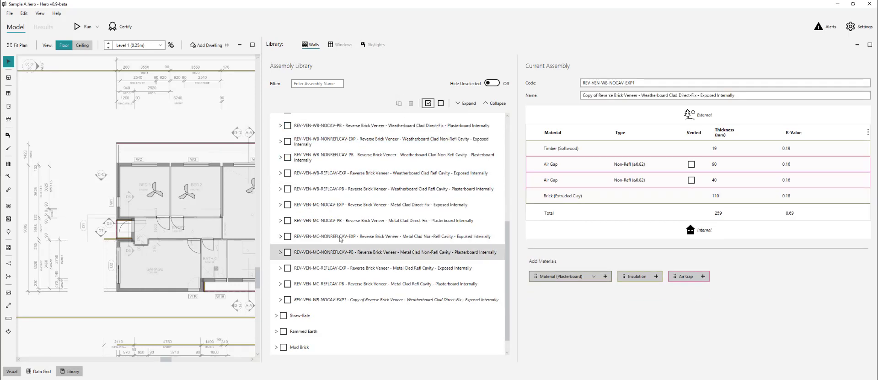
# Step: Change the copied assembly's code to REV-VEN-FC-NOCAV-EXP
pyautogui.click(609, 83)
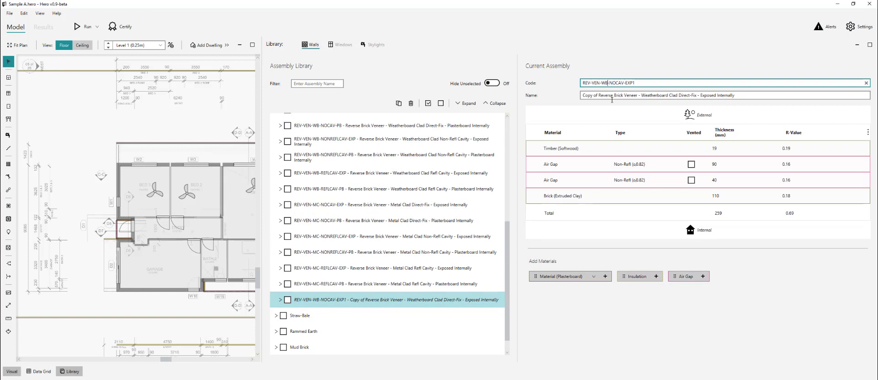
pyautogui.press('BackSpace')
pyautogui.press('BackSpace')
pyautogui.press('BackSpace')
pyautogui.write('FC')
pyautogui.press('End')
pyautogui.press('BackSpace')
# Step: Name the copied assembly "Reverse Brick Veneer - FC Clad Direct-Fix - Exposed Internally" and enable it
pyautogui.click(600, 94)
pyautogui.hotkey('shift', 'Home')
pyautogui.press('BackSpace')
pyautogui.write('FC')
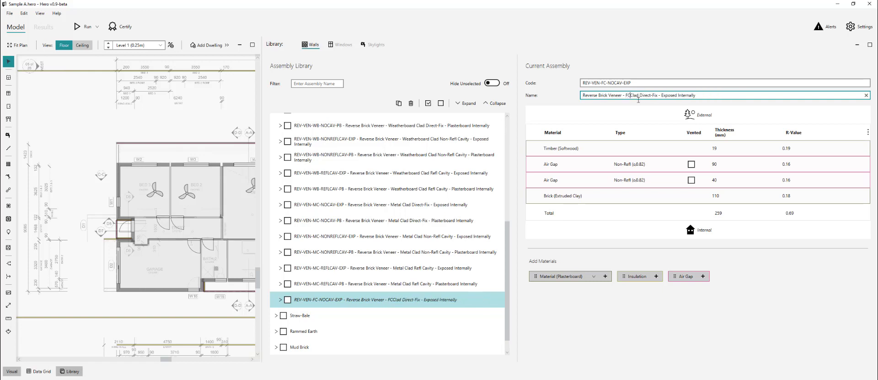
pyautogui.click(288, 299)
pyautogui.scroll(1, 332, 225)
pyautogui.click(276, 124)
# Step: Check wall type WT8 in the PDF and duplicate the Weatherboard assembly WB-NONREFL-CAV
pyautogui.hotkey('alt', 'Tab')
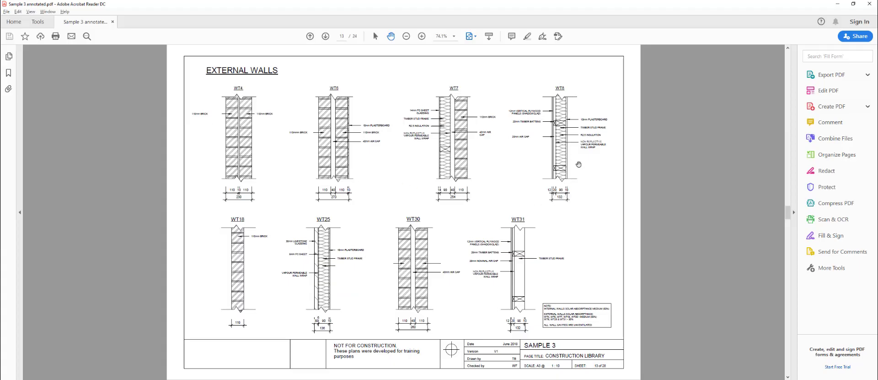
pyautogui.hotkey('alt', 'Tab')
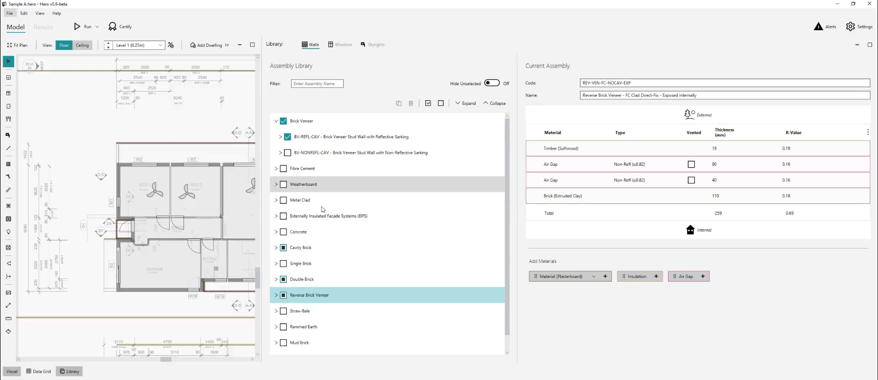
pyautogui.click(276, 184)
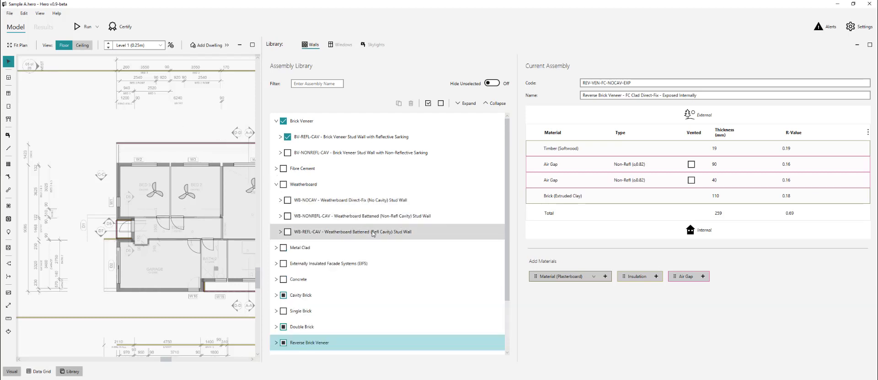
pyautogui.click(357, 220)
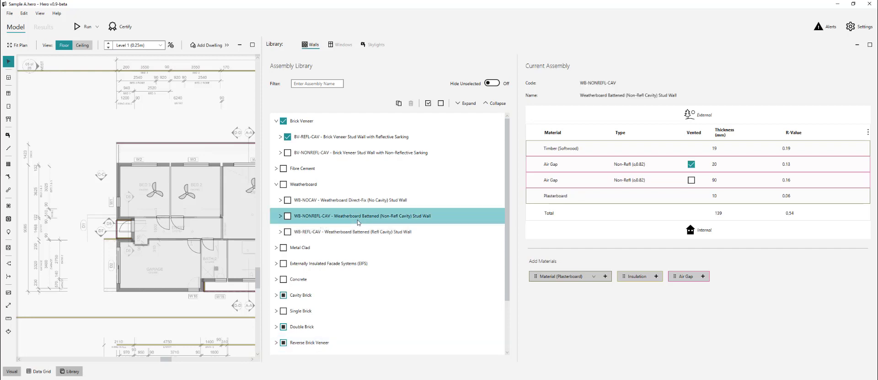
pyautogui.click(398, 103)
# Step: Set the copied assembly's code to PLY-NONREFL-CAV and its name to "Plywood Clad Battened (Non-Refl Cavity) Stud Wall"
pyautogui.write('PLY')
pyautogui.moveTo(625, 95); pyautogui.dragTo(557, 99)
pyautogui.write('Plywood Clad')
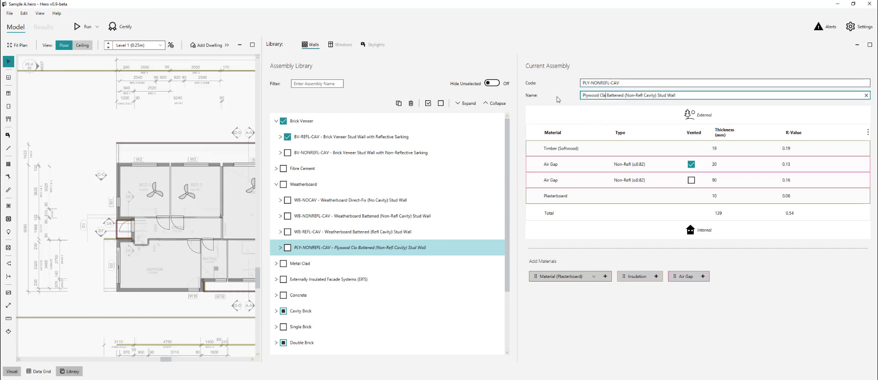
# Step: Change the outer cladding layer to Plywood (Softwood) and set its thickness to 12 mm, checking WT8 in the PDF
pyautogui.click(567, 148)
pyautogui.scroll(-5, 580, 198)
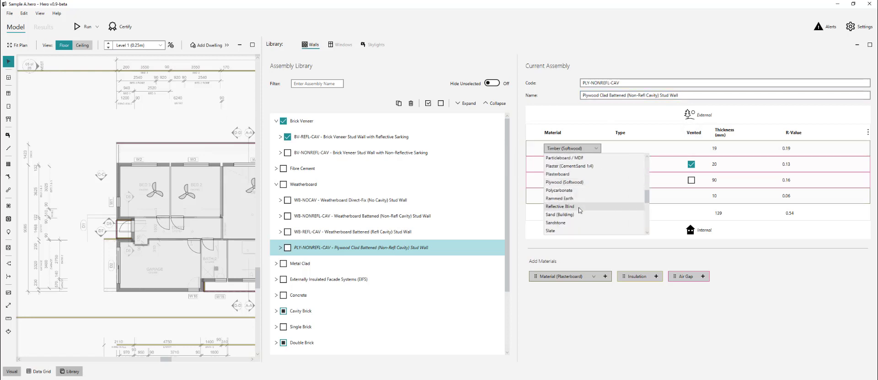
pyautogui.click(580, 187)
pyautogui.click(719, 148)
pyautogui.hotkey('alt', 'Tab')
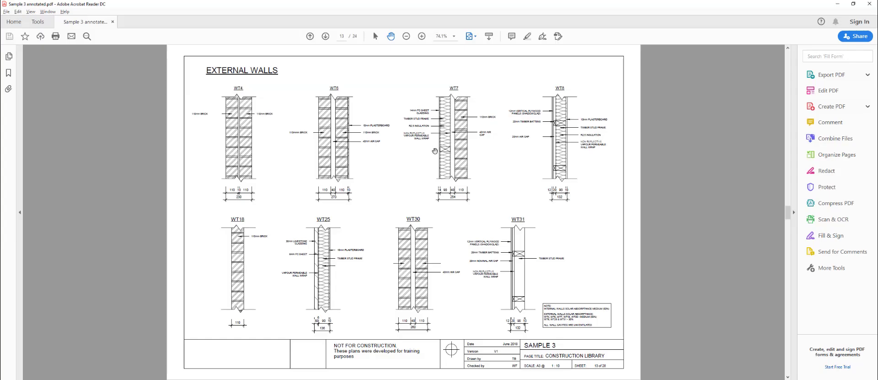
pyautogui.hotkey('alt', 'Tab')
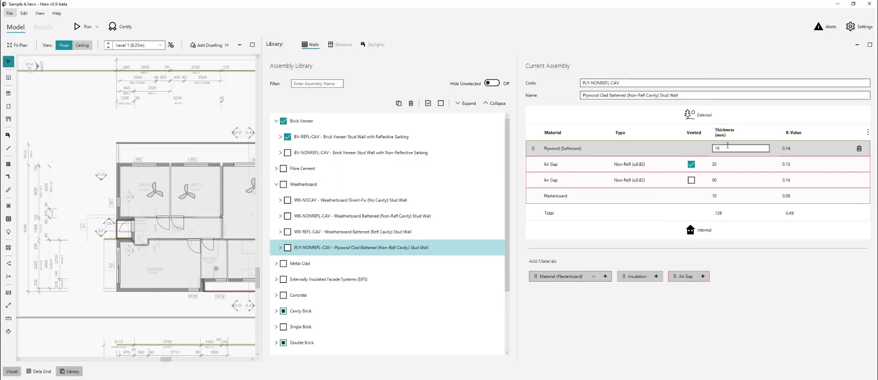
pyautogui.write('2')
pyautogui.press('Return')
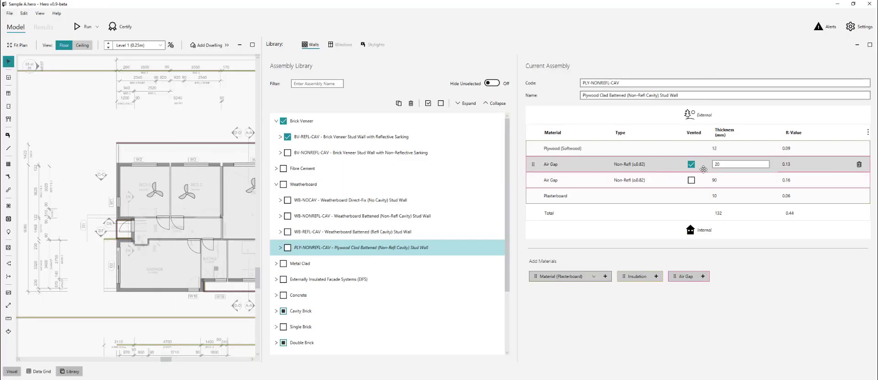
# Step: Check the cavity note in the PDF and make the plywood assembly's 20 mm air gap unvented
pyautogui.hotkey('alt', 'Tab')
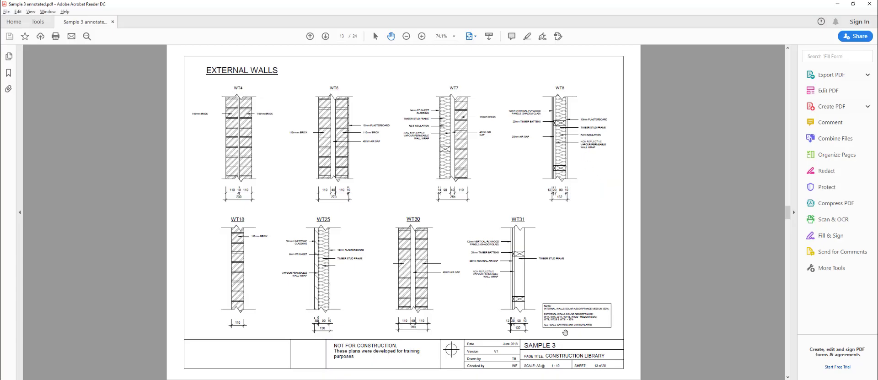
pyautogui.hotkey('alt', 'Tab')
pyautogui.click(691, 164)
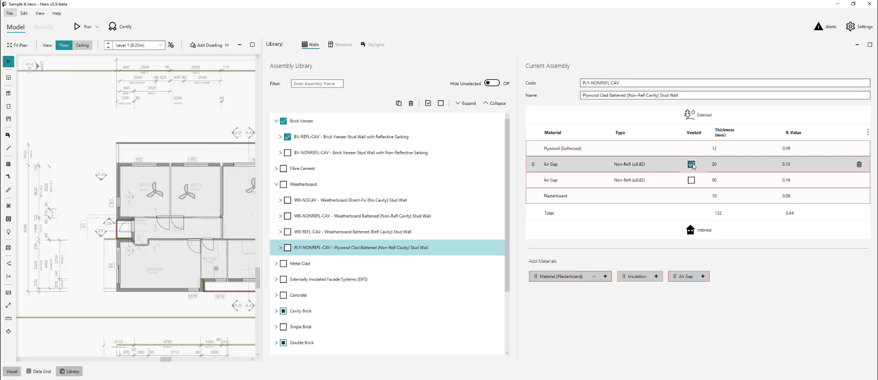
pyautogui.click(692, 165)
pyautogui.click(640, 165)
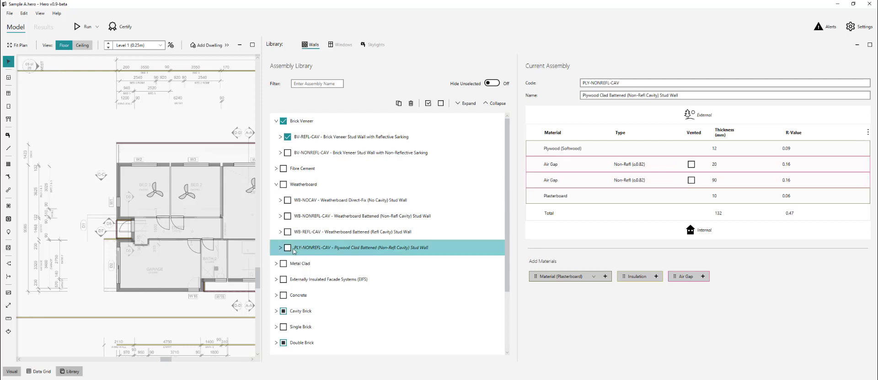
# Step: Review the plywood assembly's R2.50 110mm fibreglass insulation option against wall type WT8 in the PDF
pyautogui.click(281, 247)
pyautogui.click(353, 327)
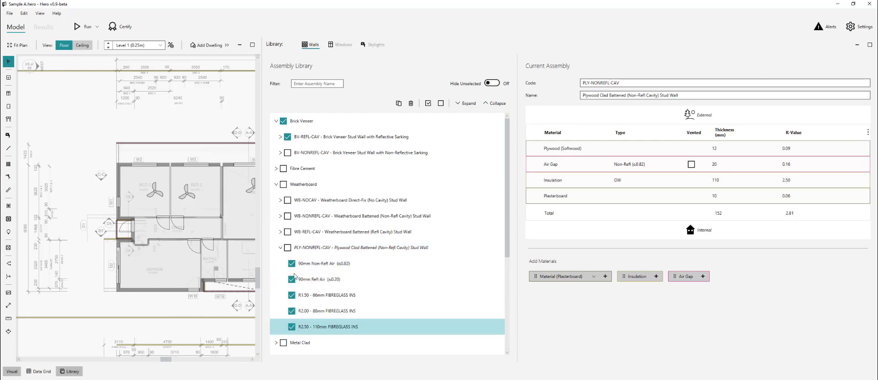
pyautogui.hotkey('alt', 'Tab')
pyautogui.hotkey('alt', 'Tab')
# Step: Check wall type WT18 in the PDF and enable the Single Brick assembly SGL-BRICK-110-EXP
pyautogui.hotkey('alt', 'Tab')
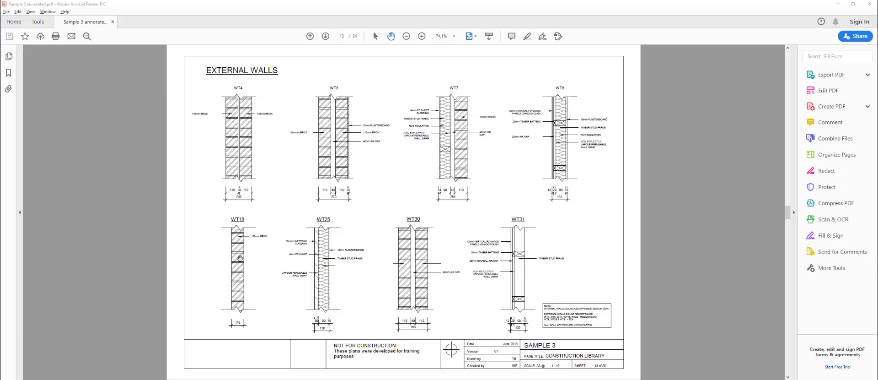
pyautogui.click(281, 247)
pyautogui.scroll(-1, 288, 310)
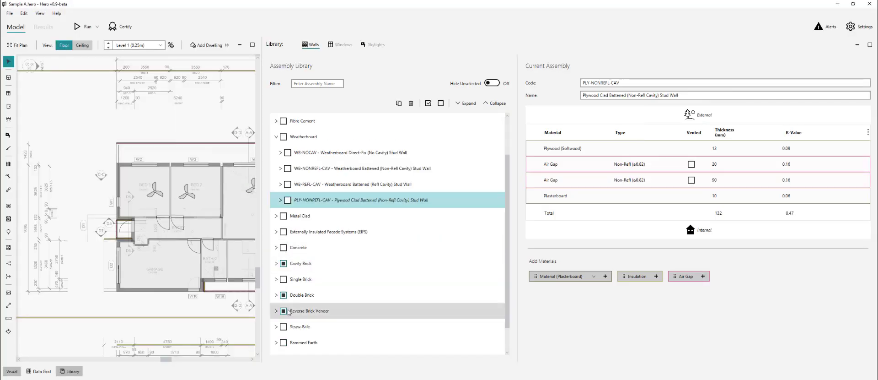
pyautogui.click(276, 279)
pyautogui.scroll(-1, 310, 286)
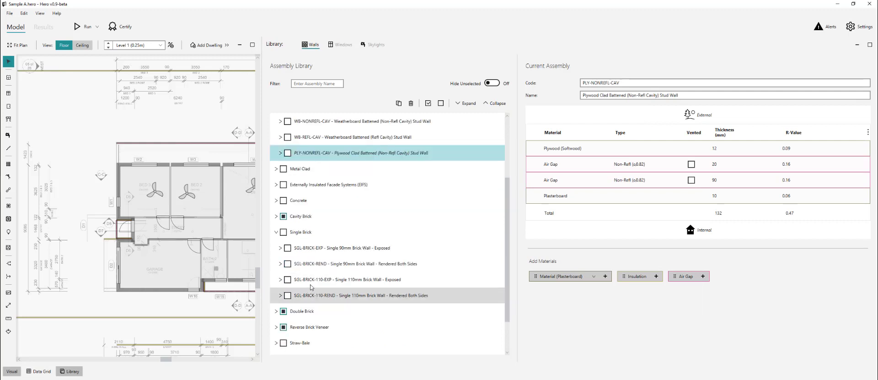
pyautogui.click(343, 279)
pyautogui.click(288, 278)
pyautogui.scroll(-1, 288, 274)
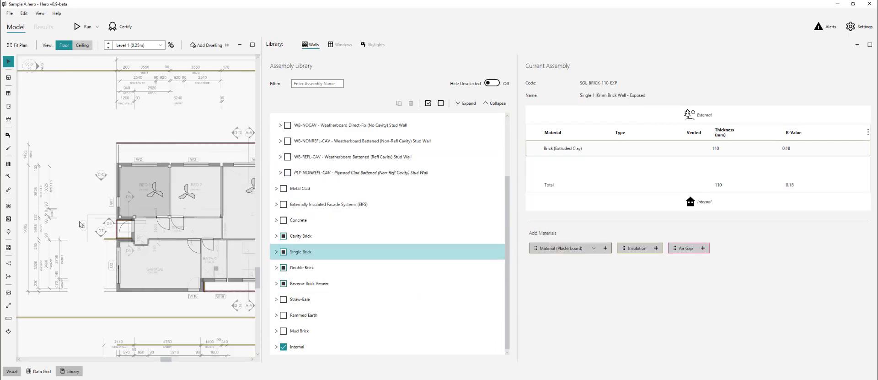
# Step: Check wall type WT25 in the PDF and duplicate the Brick Veneer assembly BV-NONREFL-CAV
pyautogui.hotkey('alt', 'Tab')
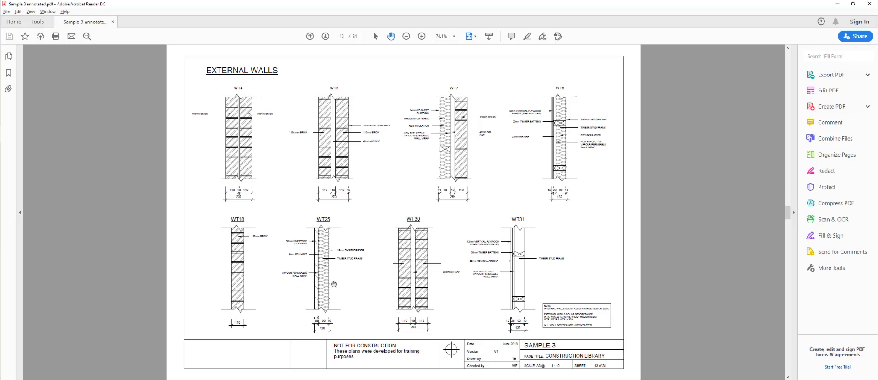
pyautogui.hotkey('alt', 'Tab')
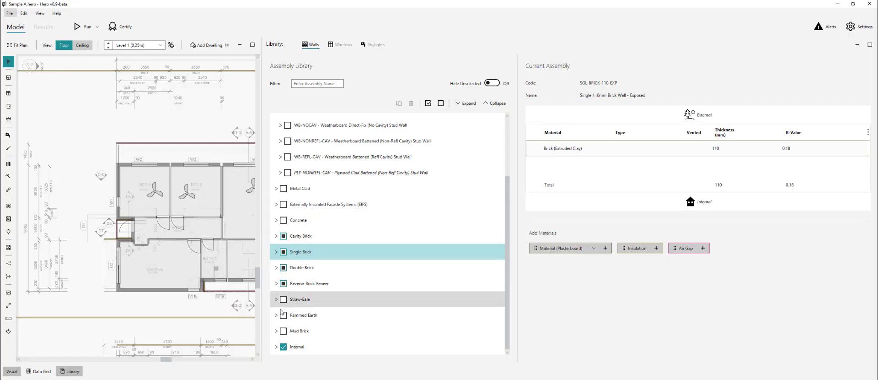
pyautogui.scroll(1, 297, 280)
pyautogui.click(276, 184)
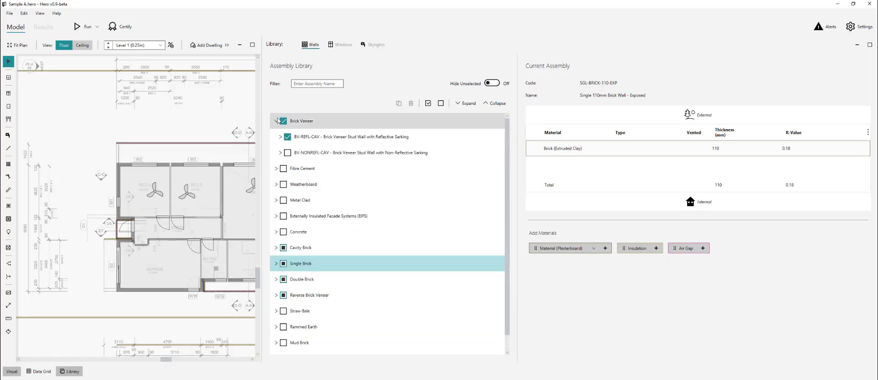
pyautogui.click(323, 157)
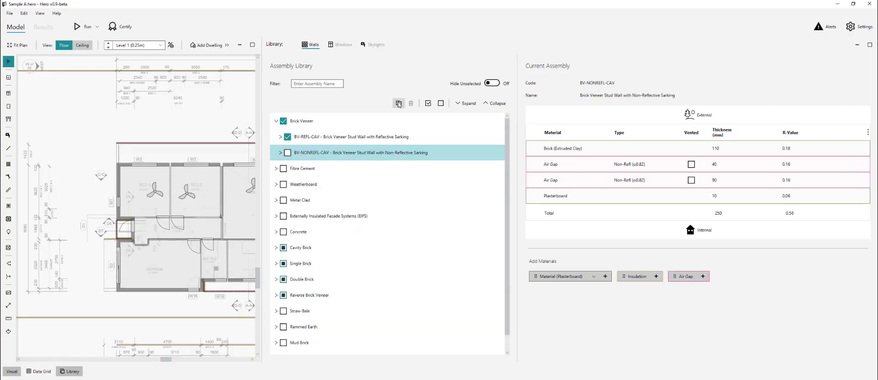
pyautogui.click(398, 102)
pyautogui.click(326, 168)
# Step: Set the copied assembly's code to LIMESTONE-DIRECTFIX and its name to "Limestone Clad FC Backed Wall Direct Fix"
pyautogui.doubleClick(587, 82)
pyautogui.write('LIMESTONE-DIRECTFIX')
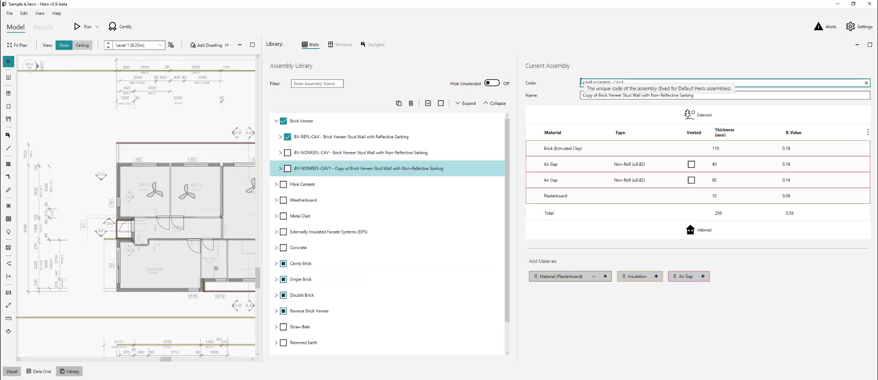
pyautogui.hotkey('shift', 'End')
pyautogui.press('Delete')
pyautogui.moveTo(631, 95); pyautogui.dragTo(555, 95)
pyautogui.write('Limestone Clad FC Backed')
pyautogui.moveTo(642, 95); pyautogui.dragTo(721, 95)
pyautogui.write('Direct Fix')
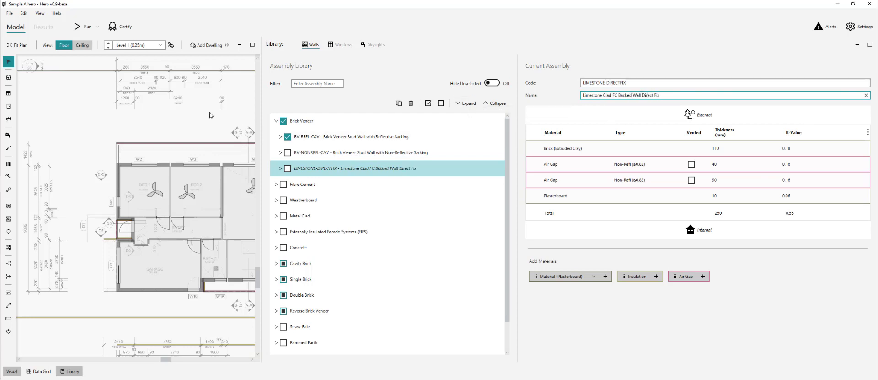
# Step: Choose the limestone assembly's R2.00 88mm fibreglass insulation option and delete its 40 mm air gap
pyautogui.hotkey('alt', 'Tab')
pyautogui.hotkey('alt', 'Tab')
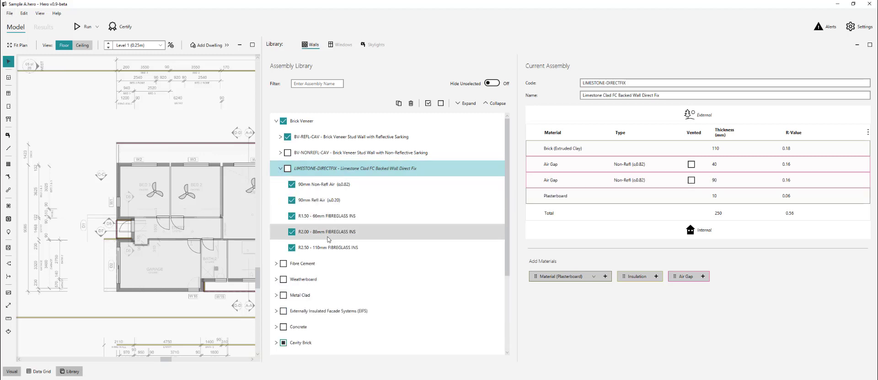
pyautogui.click(372, 237)
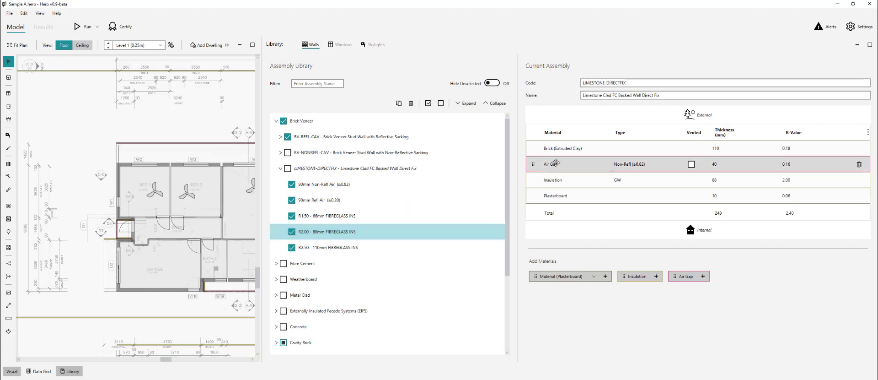
pyautogui.click(859, 164)
# Step: Change the assembly's outer brick layer to Limestone and set its thickness to 30 mm
pyautogui.click(572, 148)
pyautogui.scroll(-5, 562, 201)
pyautogui.click(555, 198)
pyautogui.click(728, 148)
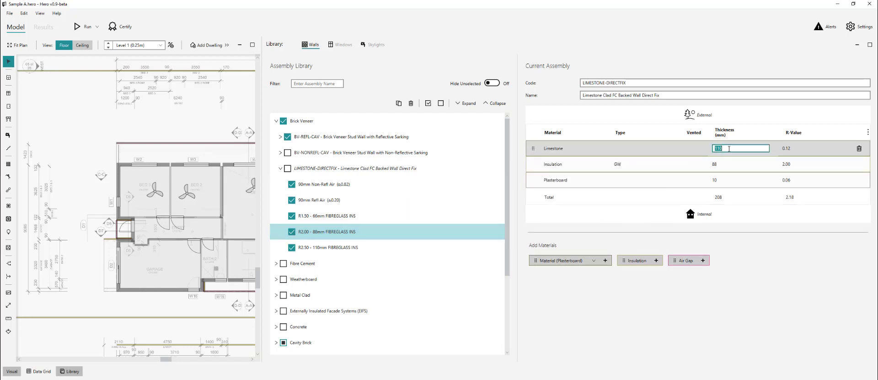
pyautogui.press('Return')
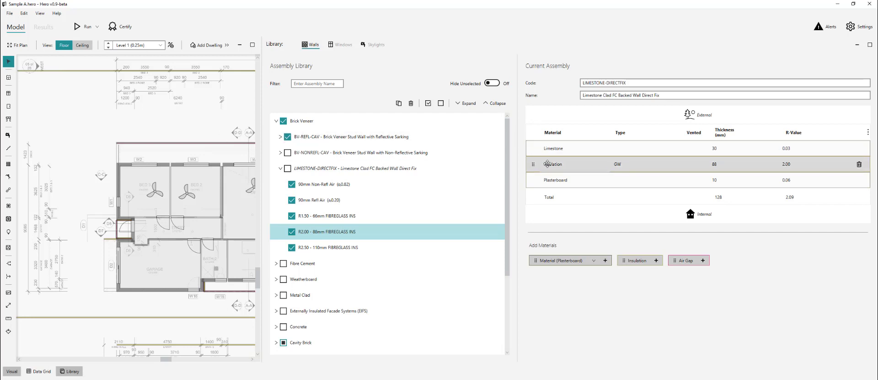
# Step: Insert a Fibre-Cement Sheet layer between the limestone and the insulation
pyautogui.click(589, 260)
pyautogui.click(627, 112)
pyautogui.moveTo(563, 260); pyautogui.dragTo(618, 170)
# Step: Check the limestone assembly's layers against wall type WT25 in the PDF and enable the assembly
pyautogui.hotkey('alt', 'Tab')
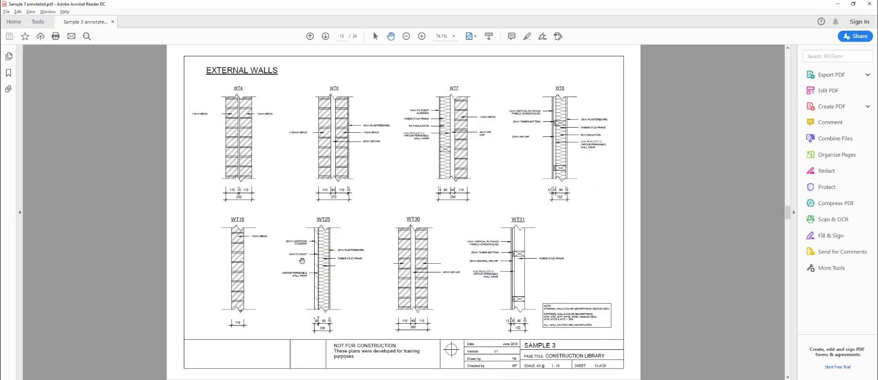
pyautogui.hotkey('alt', 'Tab')
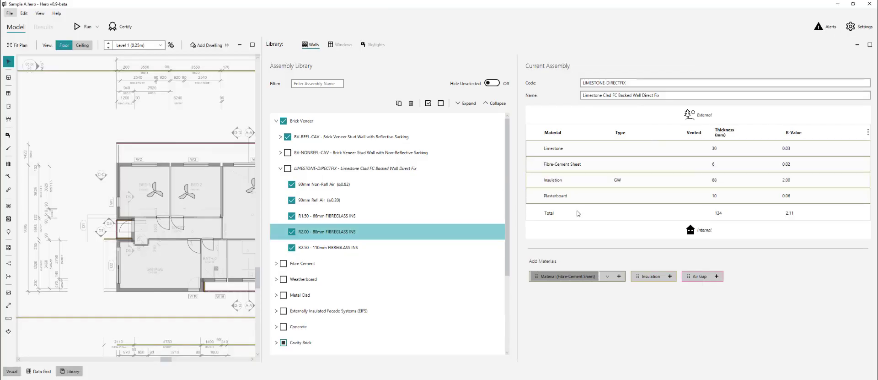
pyautogui.click(287, 168)
pyautogui.scroll(-3, 288, 172)
pyautogui.scroll(2, 294, 199)
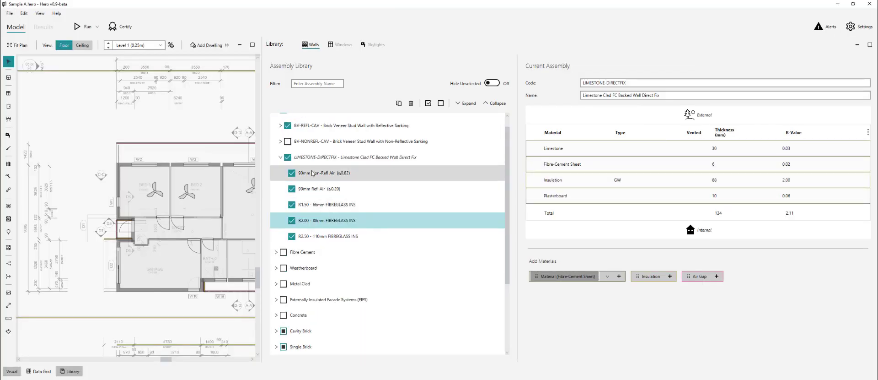
# Step: Check wall type WT30 in the PDF and select the Cavity Brick assembly CAV-BRICK-110-110-EXP
pyautogui.hotkey('alt', 'Tab')
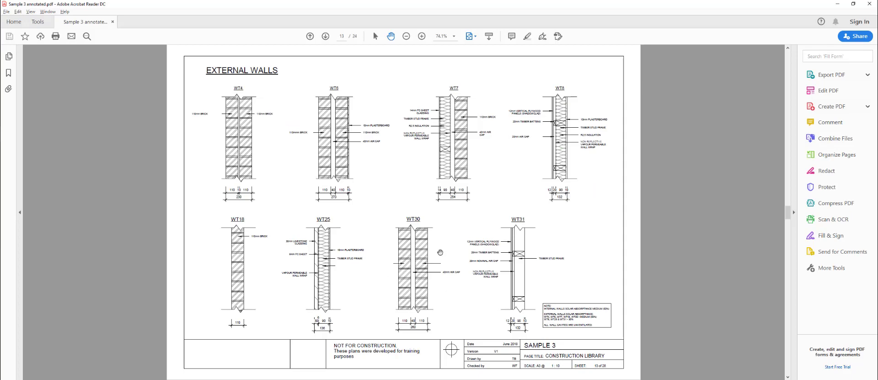
pyautogui.hotkey('alt', 'Tab')
pyautogui.click(407, 222)
pyautogui.scroll(-3, 276, 315)
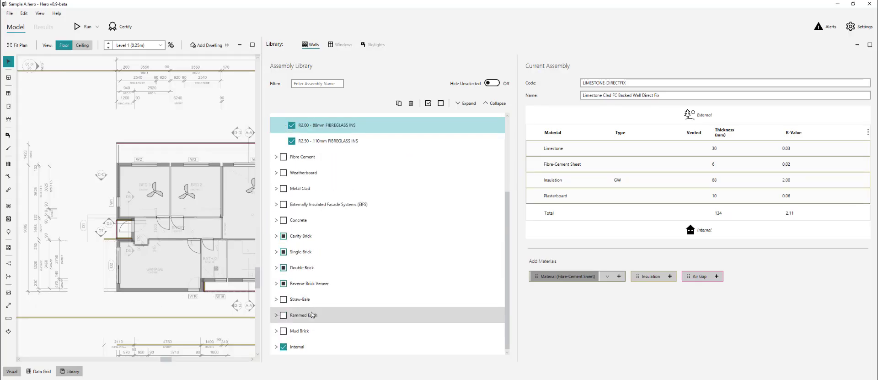
pyautogui.click(276, 236)
pyautogui.scroll(-3, 275, 250)
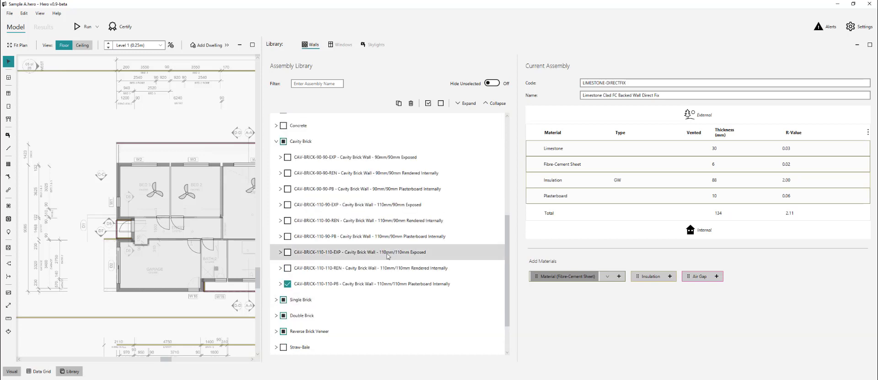
pyautogui.click(416, 259)
# Step: Duplicate the BV-NONREFL-CAV assembly for the PDF's internal brick wall, with code INT-BRICK-INS-PB and name Internal Brick Wall Insulated w Plasterboard
pyautogui.hotkey('alt', 'Tab')
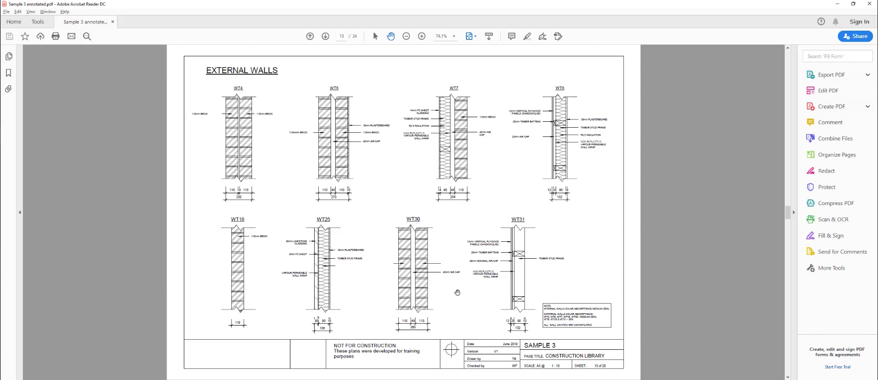
pyautogui.scroll(-2, 487, 286)
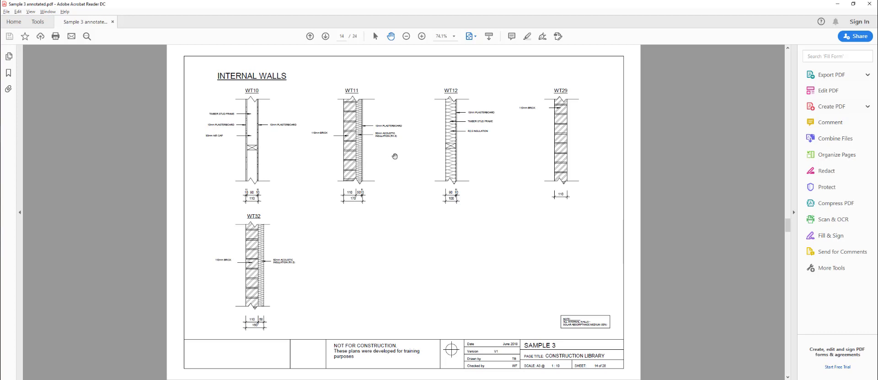
pyautogui.hotkey('alt', 'Tab')
pyautogui.scroll(5, 322, 187)
pyautogui.click(316, 156)
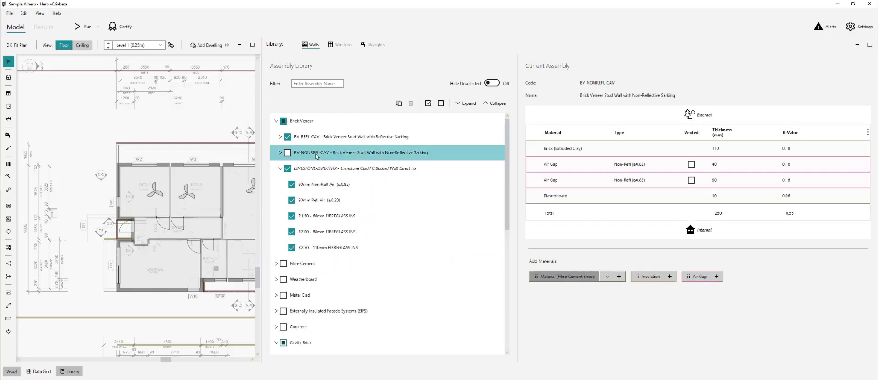
pyautogui.click(399, 103)
pyautogui.write('INT-BRICK-INS-PB')
pyautogui.press('Tab')
pyautogui.write('(nternal Brick Wall Insulated Plasterboard')
pyautogui.click(634, 95)
pyautogui.write('w')
# Step: Delete the INT-BRICK-INS-PB assembly's insulation variants, keeping only R1.50 - 66mm FIBREGLASS INS
pyautogui.click(280, 263)
pyautogui.click(369, 154)
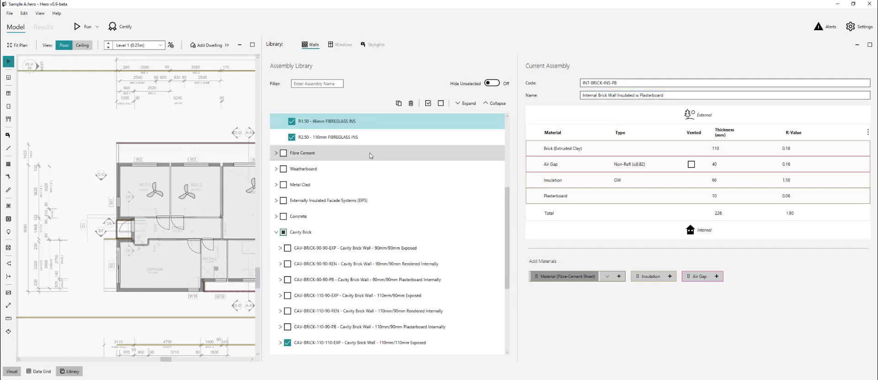
pyautogui.click(372, 135)
pyautogui.press('Delete')
pyautogui.scroll(1, 368, 137)
pyautogui.click(373, 154)
pyautogui.click(374, 167)
pyautogui.click(291, 154)
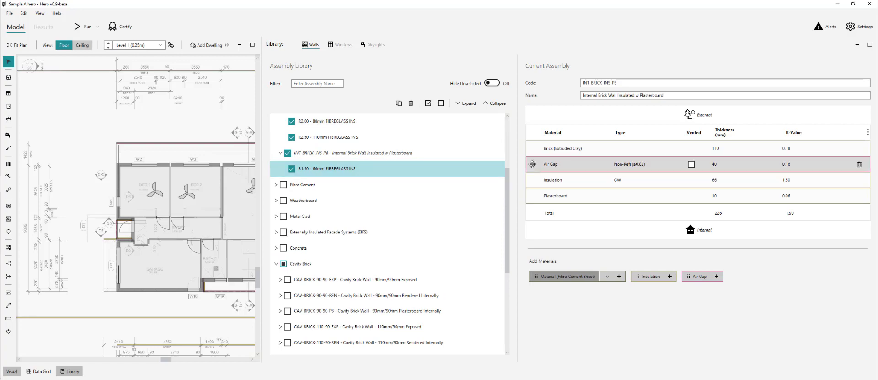
# Step: Check wall type WT11 in the PDF and remove the air gap layer from the INT-BRICK-INS-PB assembly
pyautogui.hotkey('alt', 'Tab')
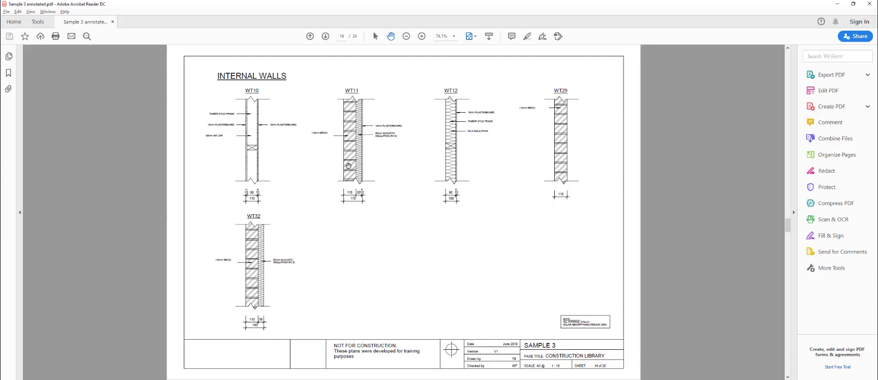
pyautogui.hotkey('alt', 'Tab')
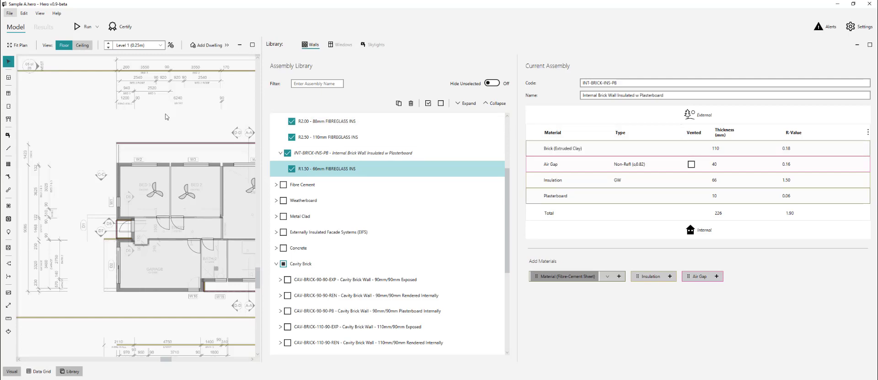
pyautogui.hotkey('alt', 'Tab')
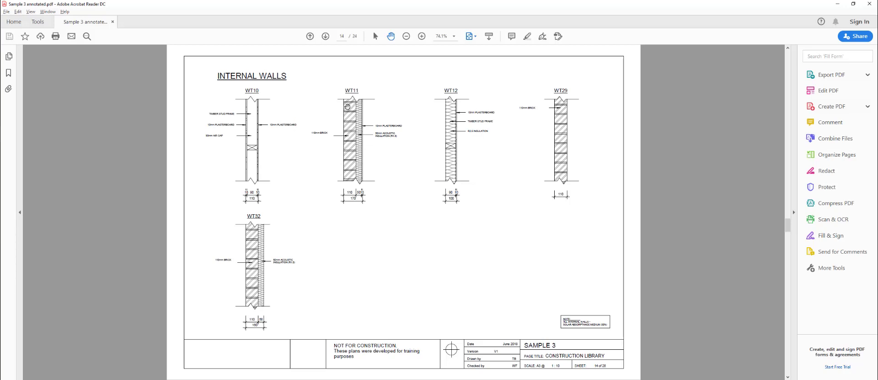
pyautogui.hotkey('alt', 'Tab')
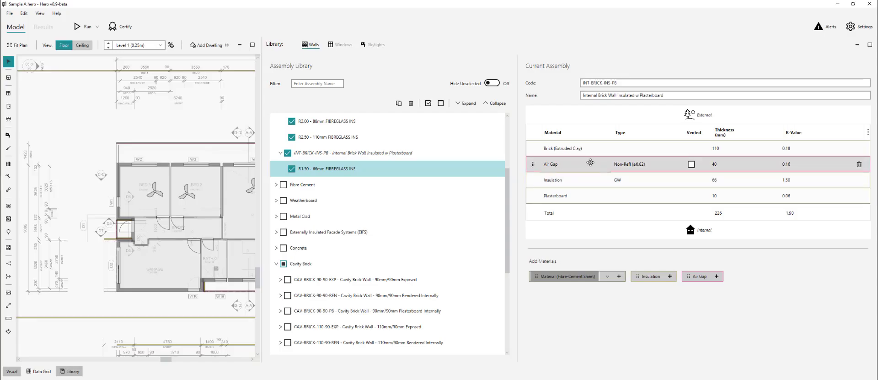
pyautogui.click(859, 163)
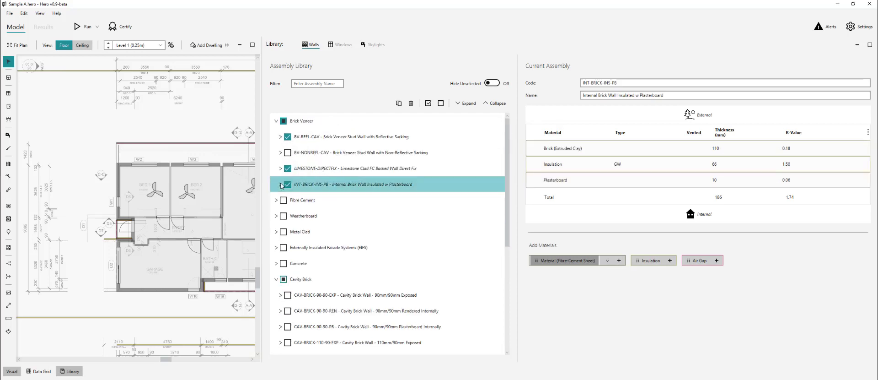
# Step: Duplicate the INT-BRICK-INS-PB assembly as INT-BRICK-INS-EXP, named Internal Brick Wall Insulated Exposed, and remove its plasterboard layer
pyautogui.hotkey('alt', 'Tab')
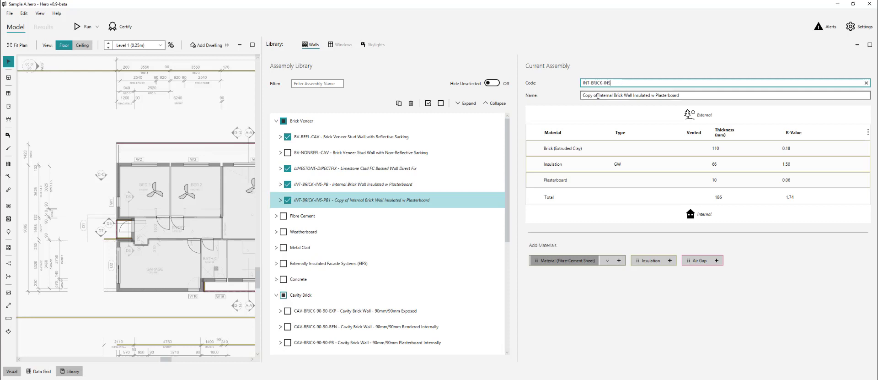
pyautogui.write('posed')
pyautogui.click(859, 180)
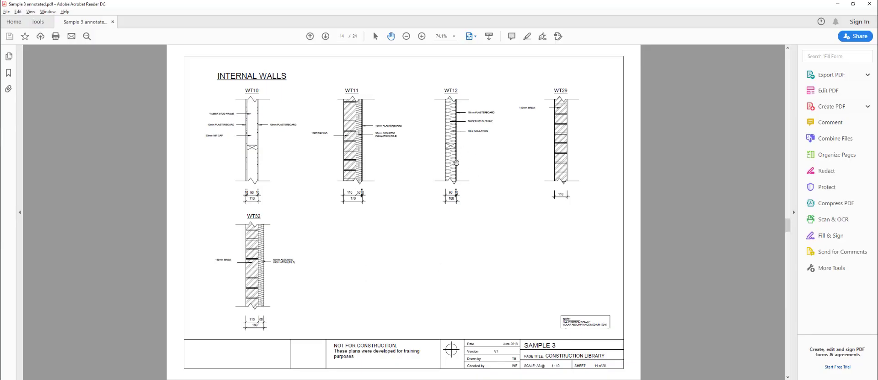
# Step: Compare the Internal group's stud wall assemblies and enable INT-PB-EXP1, Internal Plasterboard Stud Wall (exposed 1 side)
pyautogui.hotkey('alt', 'Tab')
pyautogui.scroll(-3, 337, 306)
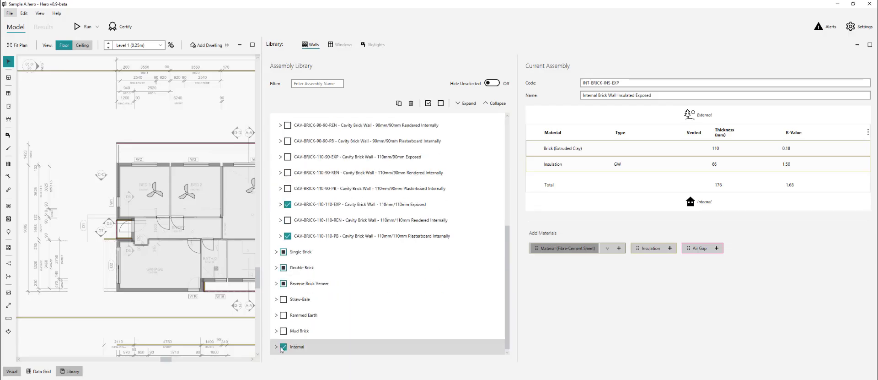
pyautogui.click(348, 331)
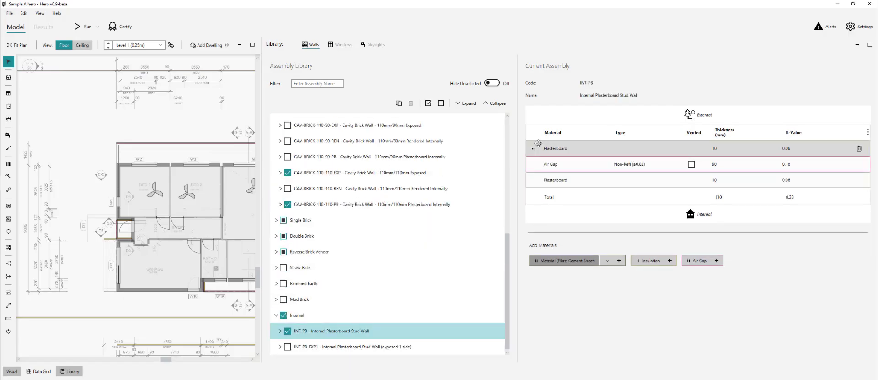
pyautogui.click(373, 350)
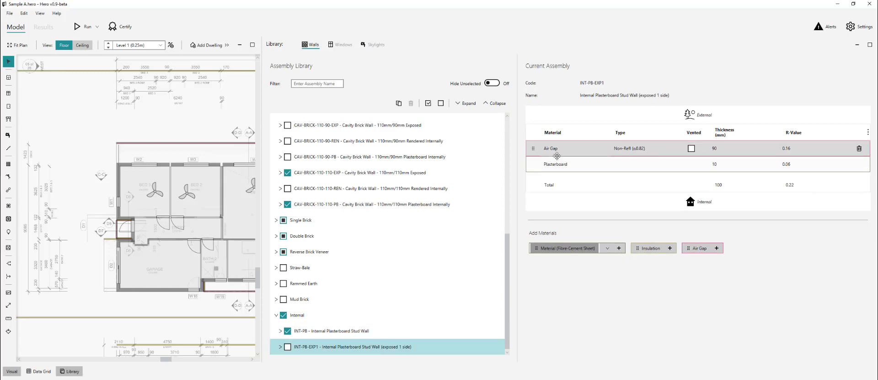
pyautogui.click(287, 346)
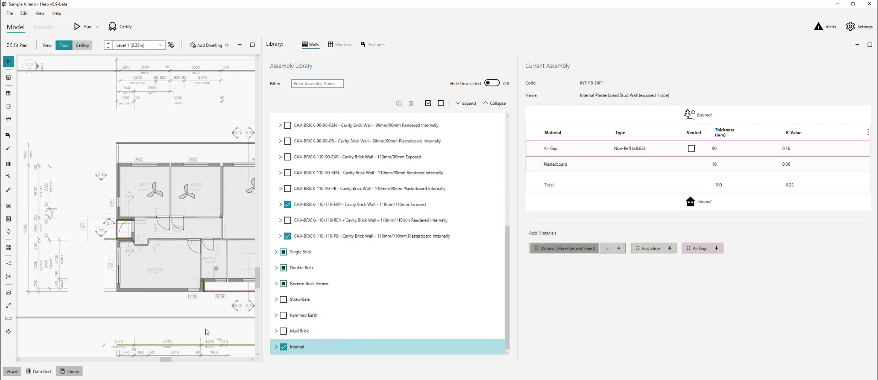
# Step: Hide the unselected assemblies and expand the wall library to review the enabled ones
pyautogui.click(492, 83)
pyautogui.click(465, 103)
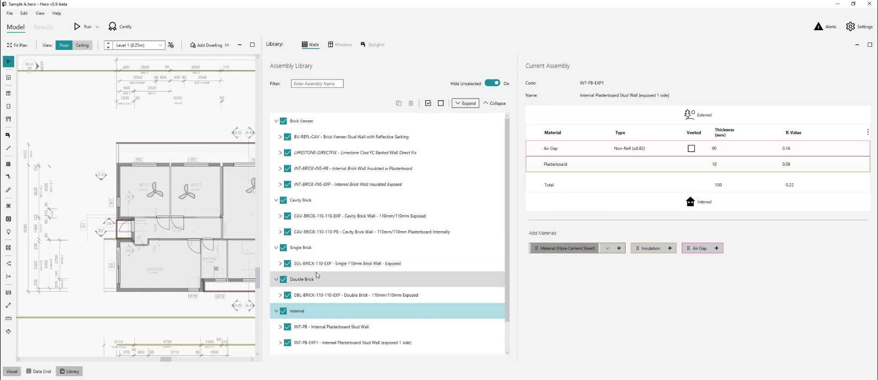
pyautogui.scroll(-2, 301, 197)
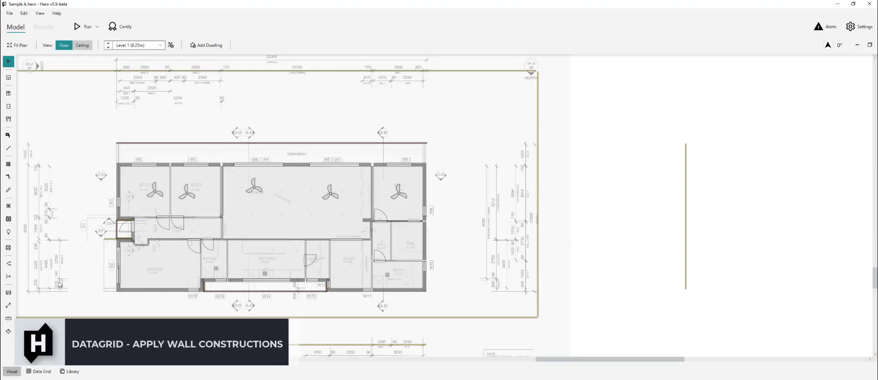
# Step: Show the wall data grid beside the floor plan and enlarge the plan area
pyautogui.scroll(4, 84, 294)
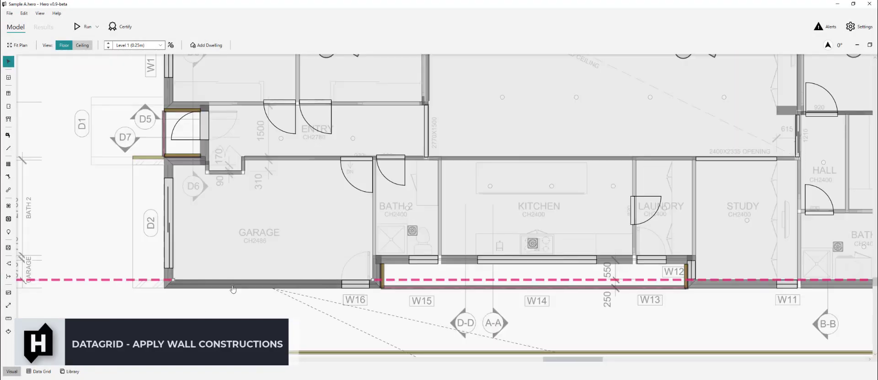
pyautogui.click(38, 371)
pyautogui.moveTo(333, 80); pyautogui.dragTo(594, 82)
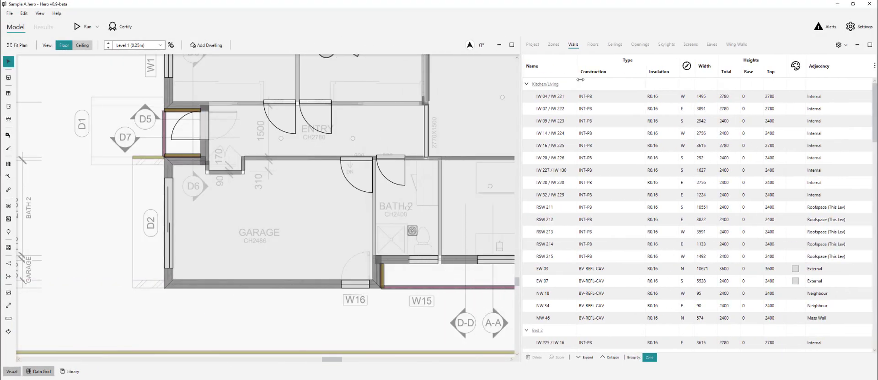
# Step: Set the construction of the garage's external walls to DBL-BRICK-110-110-EXP
pyautogui.scroll(1, 310, 290)
pyautogui.scroll(1, 305, 287)
pyautogui.click(410, 266)
pyautogui.keyDown('ctrl'); pyautogui.click(315, 286); pyautogui.keyUp('ctrl')
pyautogui.keyDown('ctrl'); pyautogui.click(107, 119); pyautogui.keyUp('ctrl')
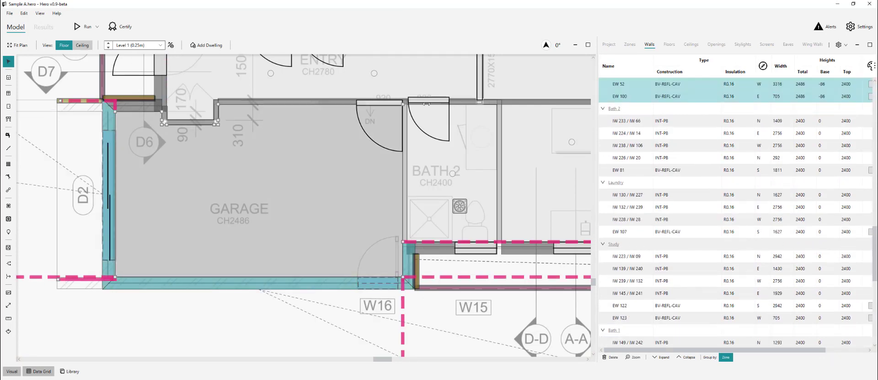
pyautogui.keyDown('ctrl'); pyautogui.click(632, 108); pyautogui.keyUp('ctrl')
pyautogui.click(686, 109)
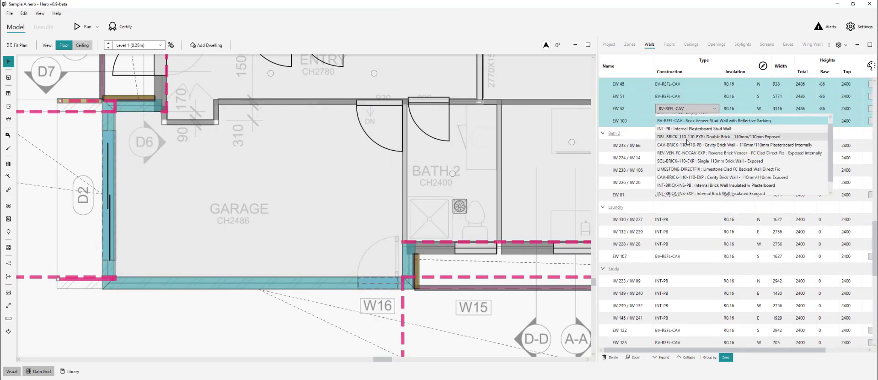
pyautogui.click(688, 138)
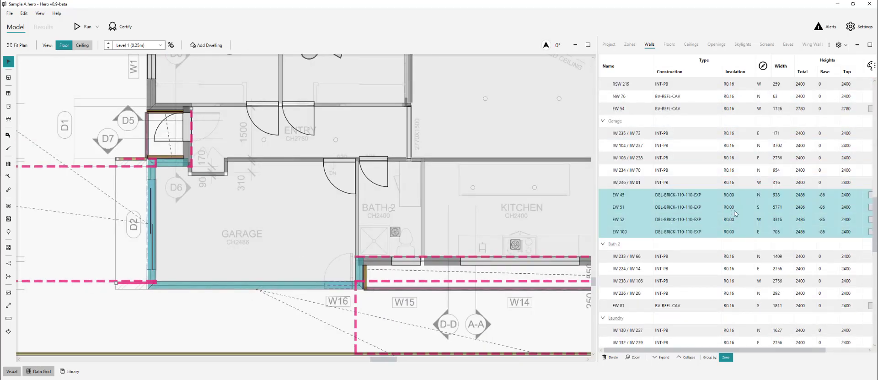
# Step: Set the east and west external walls of Bed 3, Bath 1, WIR and Bed 1 to CAV-BRICK-110-110-PB and check their insulation options
pyautogui.scroll(-2, 267, 341)
pyautogui.click(264, 334)
pyautogui.scroll(4, 184, 95)
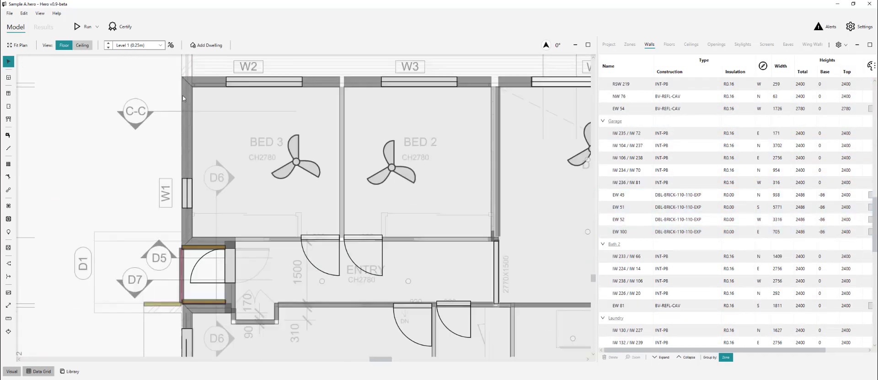
pyautogui.click(183, 99)
pyautogui.scroll(-4, 123, 158)
pyautogui.scroll(3, 520, 258)
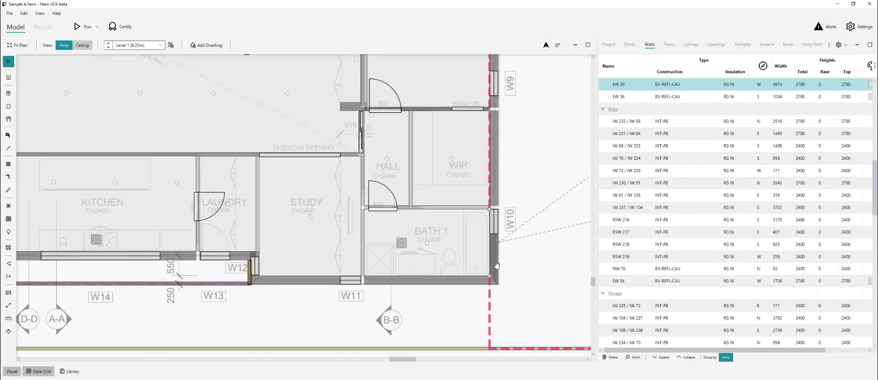
pyautogui.click(495, 263)
pyautogui.keyDown('ctrl'); pyautogui.click(494, 180); pyautogui.keyUp('ctrl')
pyautogui.keyDown('ctrl'); pyautogui.click(494, 85); pyautogui.keyUp('ctrl')
pyautogui.scroll(-2, 538, 249)
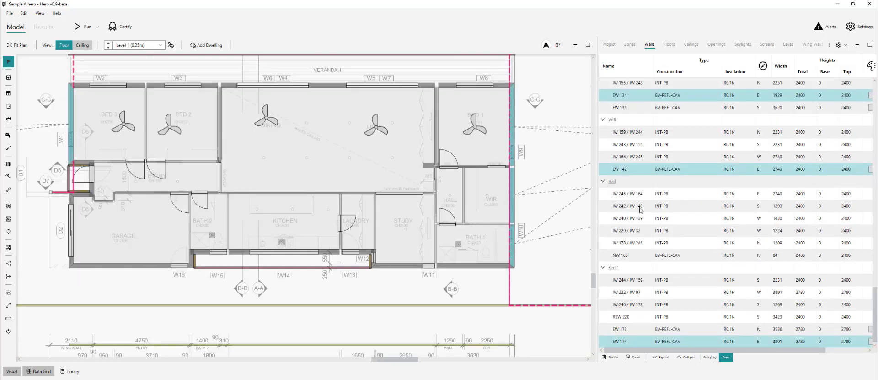
pyautogui.click(675, 169)
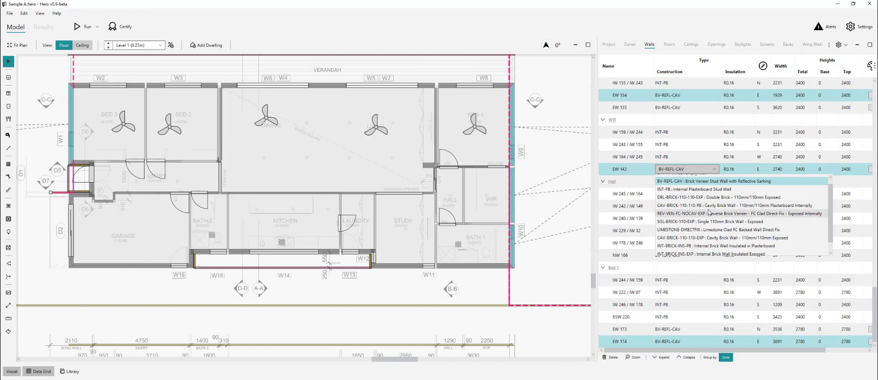
pyautogui.click(736, 206)
pyautogui.click(739, 170)
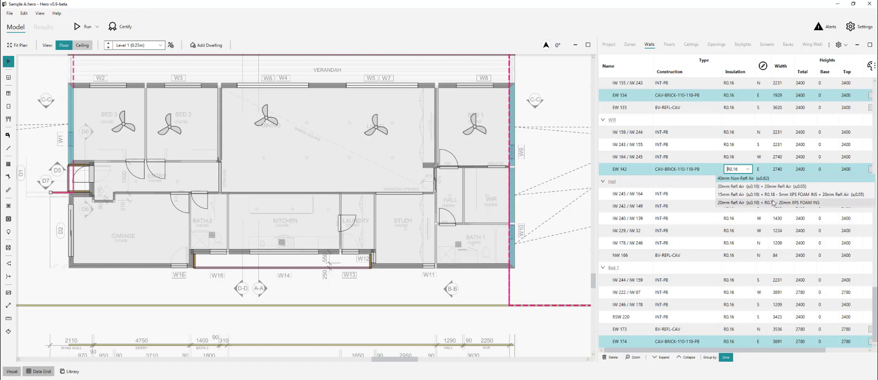
pyautogui.click(558, 273)
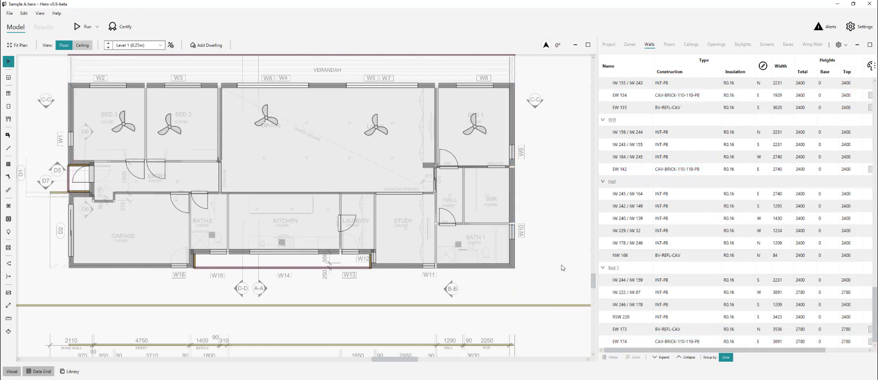
pyautogui.scroll(-1, 559, 273)
pyautogui.scroll(1, 234, 94)
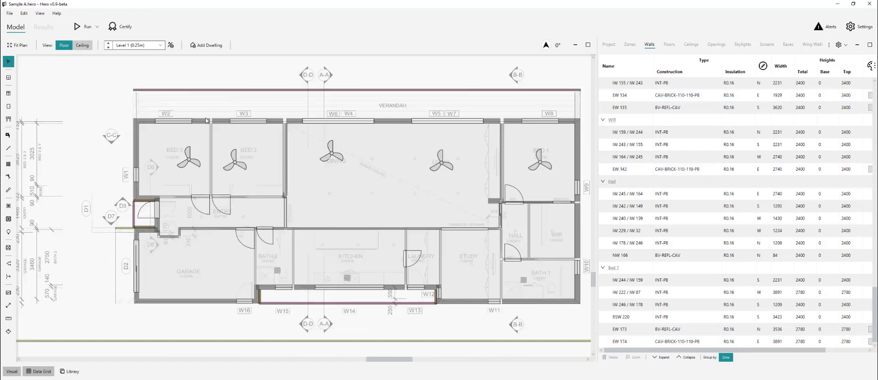
pyautogui.click(199, 122)
pyautogui.keyDown('ctrl'); pyautogui.click(272, 121); pyautogui.keyUp('ctrl')
pyautogui.keyDown('ctrl'); pyautogui.click(295, 121); pyautogui.keyUp('ctrl')
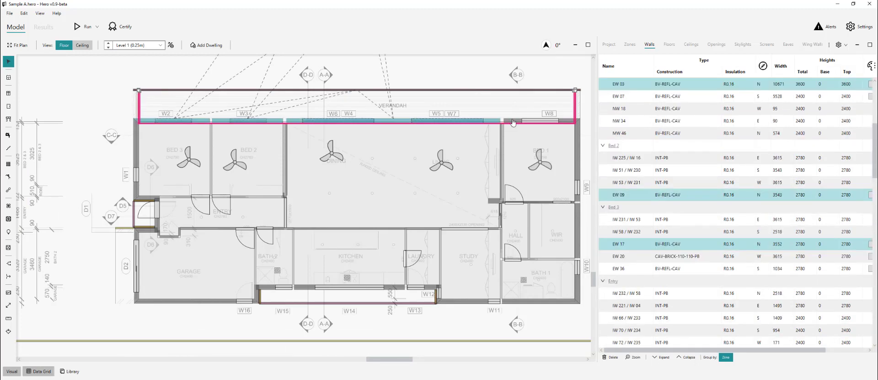
pyautogui.keyDown('ctrl'); pyautogui.click(513, 122); pyautogui.keyUp('ctrl')
pyautogui.scroll(3, 140, 199)
pyautogui.click(158, 192)
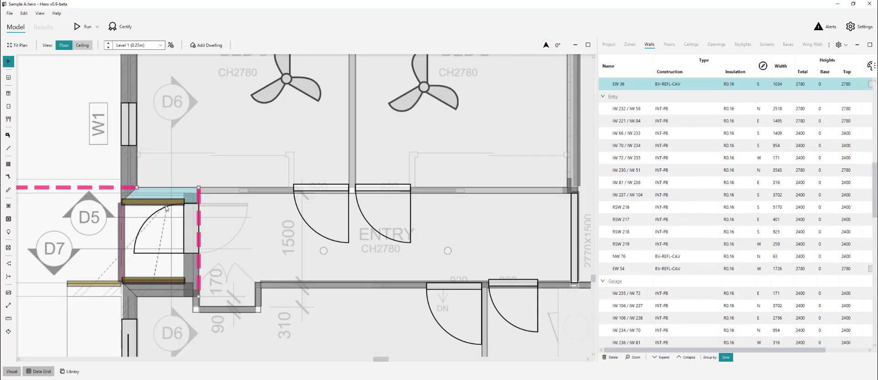
pyautogui.click(190, 270)
pyautogui.scroll(-5, 59, 251)
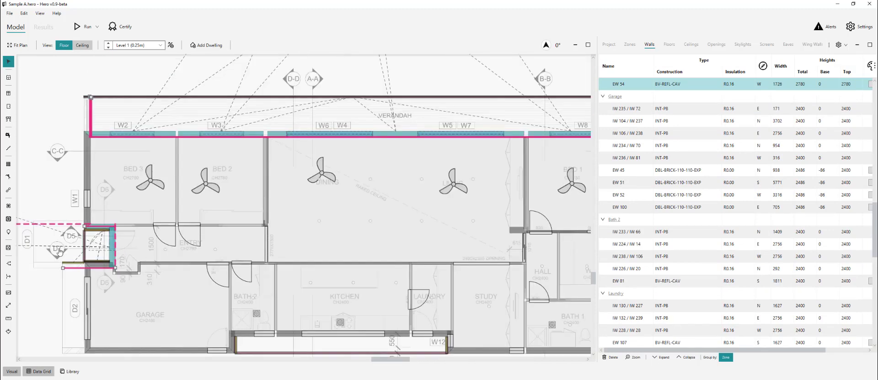
pyautogui.scroll(2, 683, 167)
pyautogui.click(683, 161)
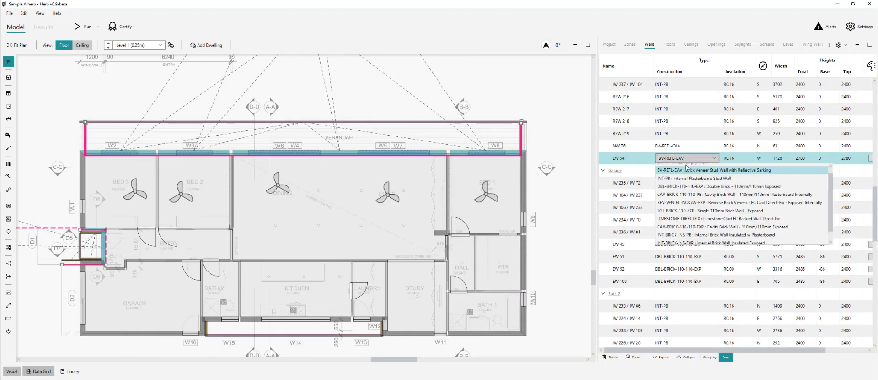
pyautogui.scroll(-1, 671, 222)
pyautogui.scroll(1, 671, 226)
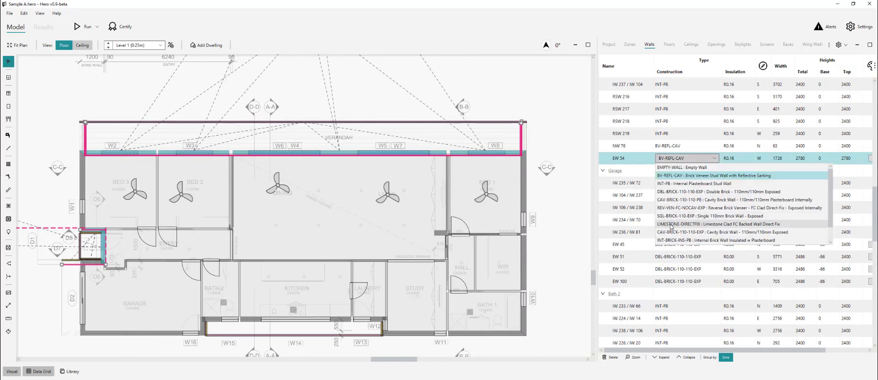
pyautogui.scroll(-1, 672, 229)
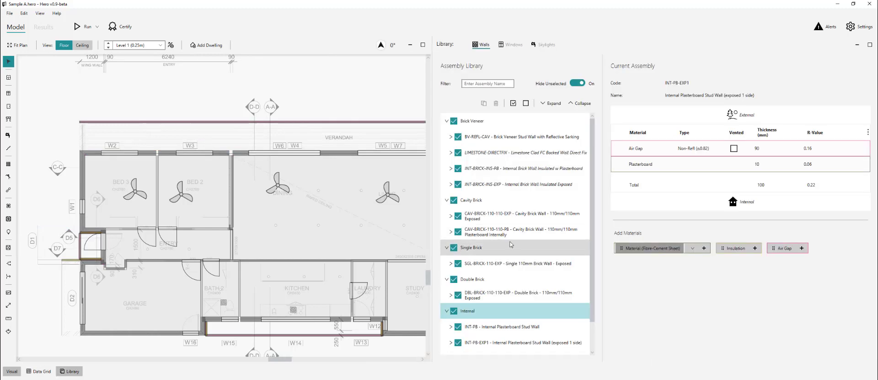
# Step: Enable the PLY-NONREFL-CAV assembly in the wall library's Weatherboard group and hide the unselected assemblies again
pyautogui.scroll(-1, 508, 236)
pyautogui.scroll(1, 501, 231)
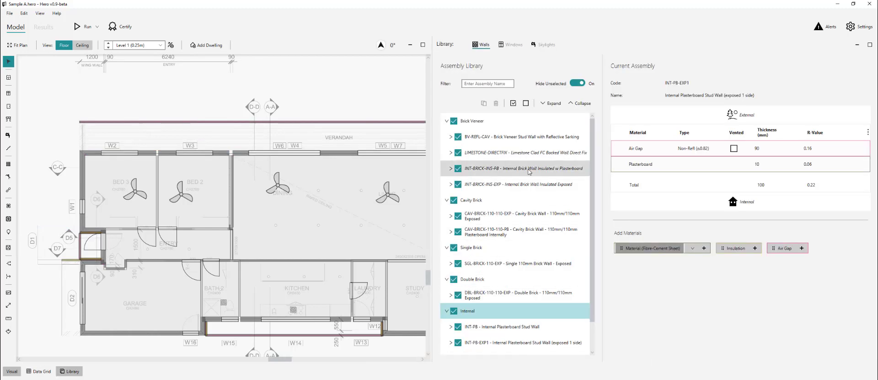
pyautogui.click(576, 83)
pyautogui.scroll(5, 486, 217)
pyautogui.scroll(-8, 487, 216)
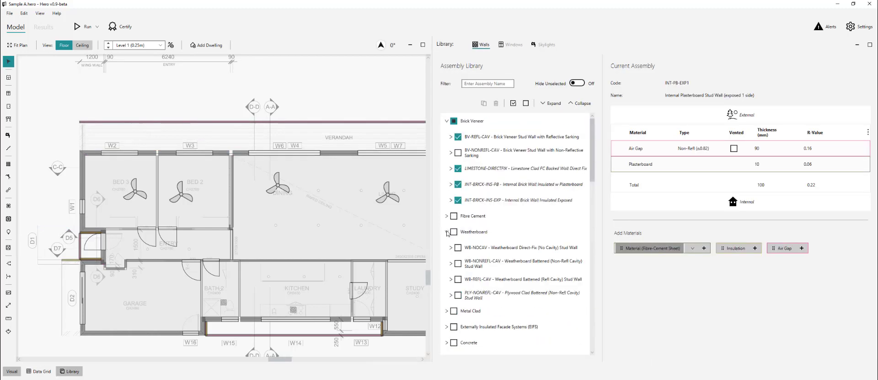
pyautogui.click(577, 83)
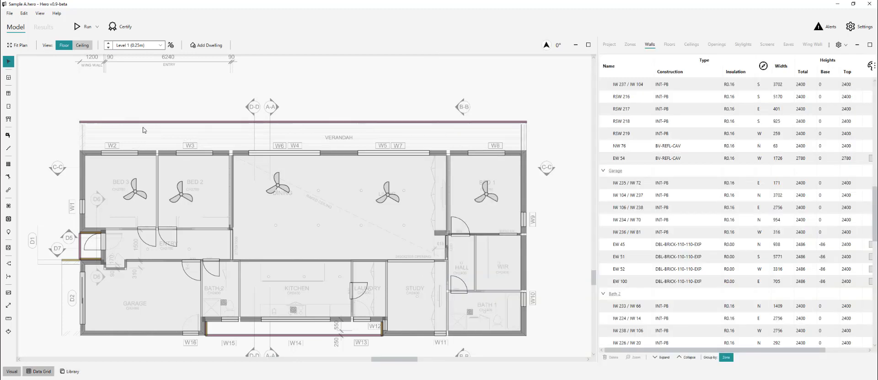
# Step: Set the construction of the verandah-side external walls and the entry recess walls to PLY-NONREFL-CAV
pyautogui.click(147, 153)
pyautogui.keyDown('ctrl'); pyautogui.click(215, 153); pyautogui.keyUp('ctrl')
pyautogui.keyDown('ctrl'); pyautogui.click(338, 152); pyautogui.keyUp('ctrl')
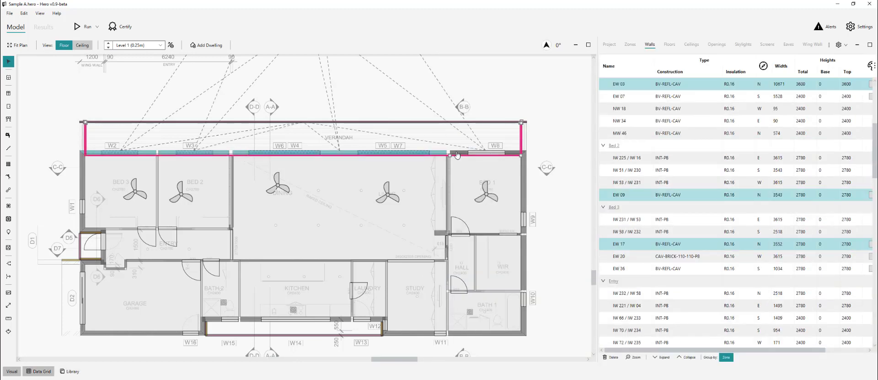
pyautogui.keyDown('ctrl'); pyautogui.click(480, 153); pyautogui.keyUp('ctrl')
pyautogui.scroll(6, 93, 233)
pyautogui.click(92, 234)
pyautogui.click(676, 83)
pyautogui.click(686, 84)
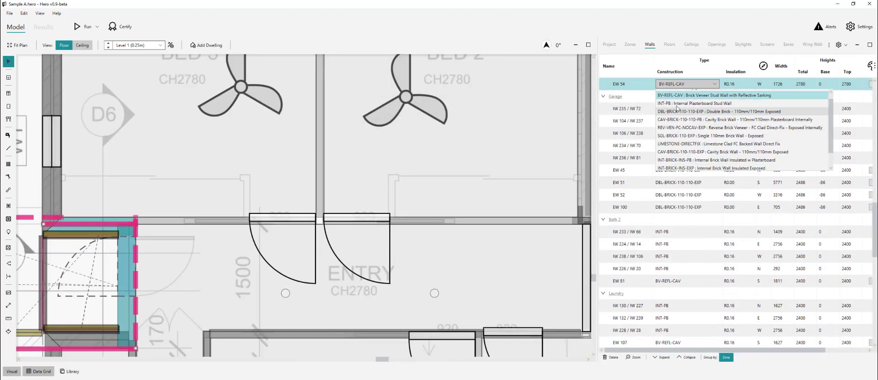
pyautogui.scroll(-1, 673, 121)
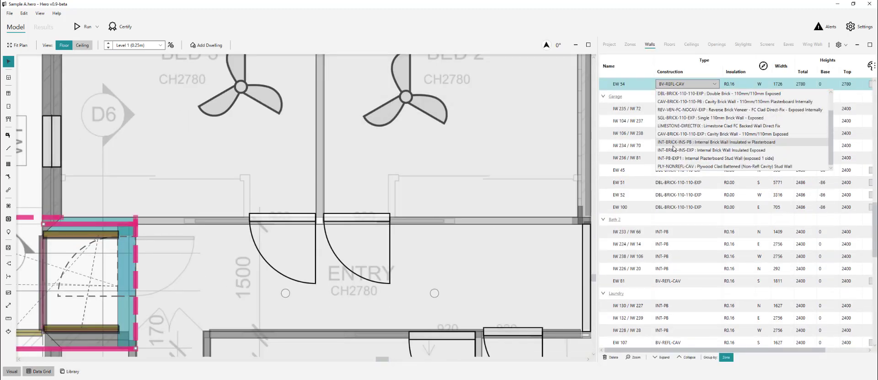
pyautogui.click(698, 166)
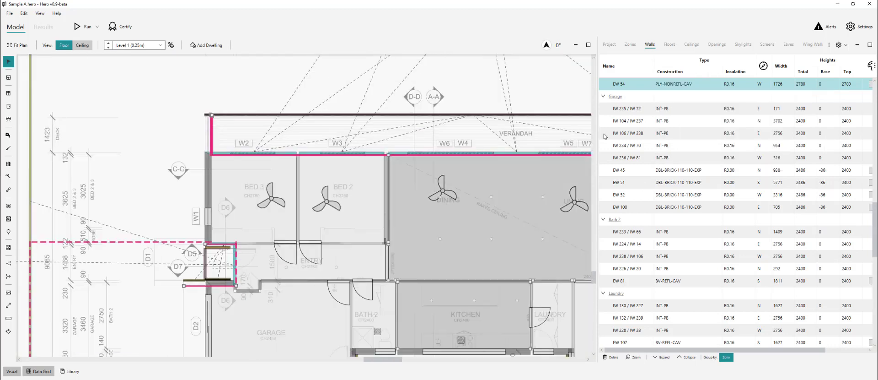
# Step: Set the insulation of the selected verandah-side and entry recess walls to R2.50 and clear the selection
pyautogui.click(750, 86)
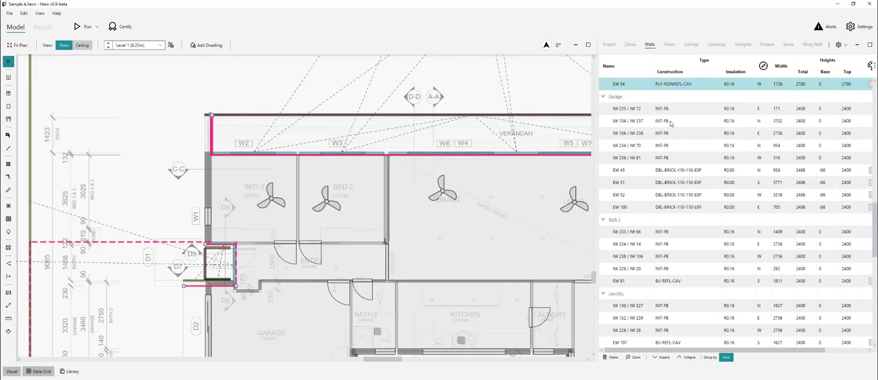
pyautogui.click(749, 85)
pyautogui.click(748, 125)
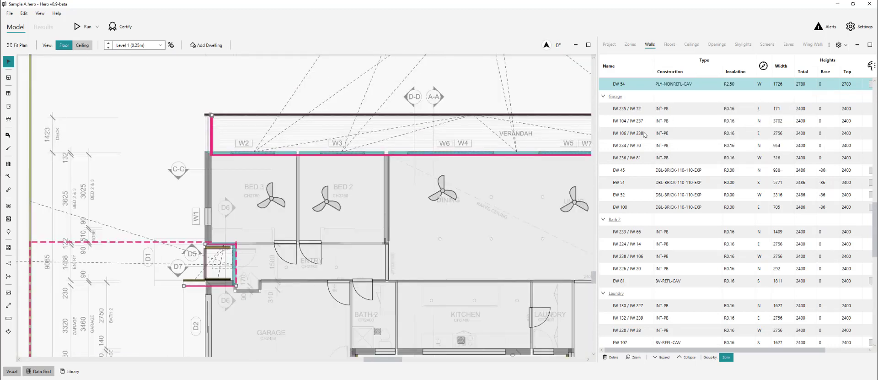
pyautogui.click(521, 115)
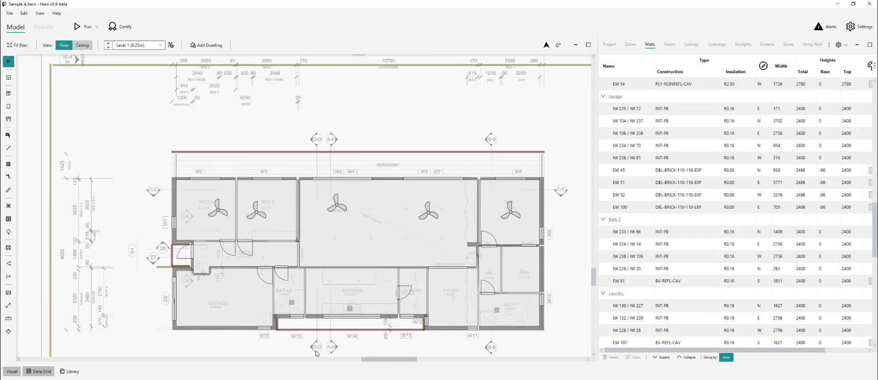
# Step: Set the recessed south external walls of Bath 2, Kitchen and Laundry to LIMESTONE-DIRECTFIX with R2.50 insulation
pyautogui.scroll(5, 314, 347)
pyautogui.click(542, 271)
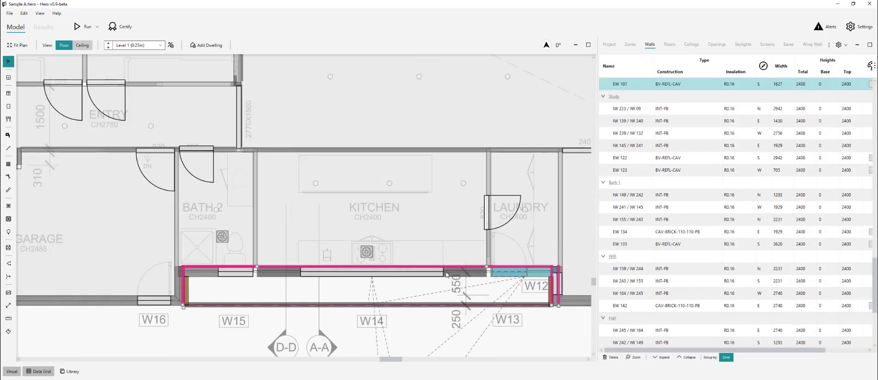
pyautogui.keyDown('ctrl'); pyautogui.click(205, 276); pyautogui.keyUp('ctrl')
pyautogui.click(682, 146)
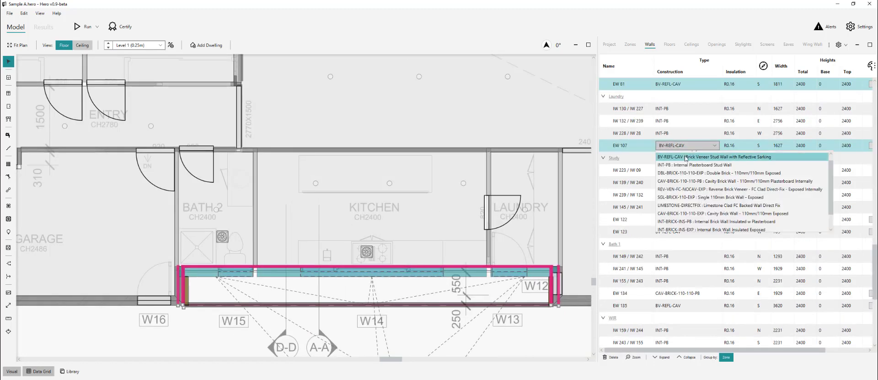
pyautogui.click(679, 206)
pyautogui.click(748, 146)
pyautogui.click(747, 189)
pyautogui.scroll(-3, 433, 277)
pyautogui.scroll(3, 434, 277)
# Step: Set the Study's west and south external walls and Bath 1's south external wall to REV-VEN-FC-NOCAV-EXP with R2.50 insulation
pyautogui.click(299, 231)
pyautogui.scroll(3, 297, 231)
pyautogui.keyDown('ctrl'); pyautogui.click(297, 203); pyautogui.keyUp('ctrl')
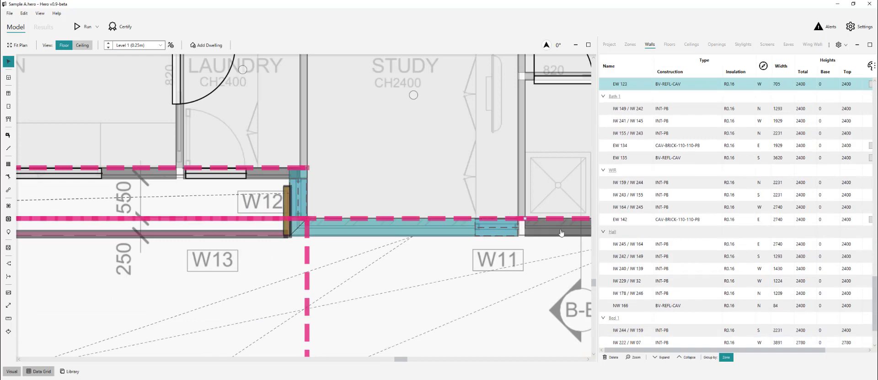
pyautogui.keyDown('ctrl'); pyautogui.click(553, 227); pyautogui.keyUp('ctrl')
pyautogui.scroll(-4, 328, 268)
pyautogui.click(691, 109)
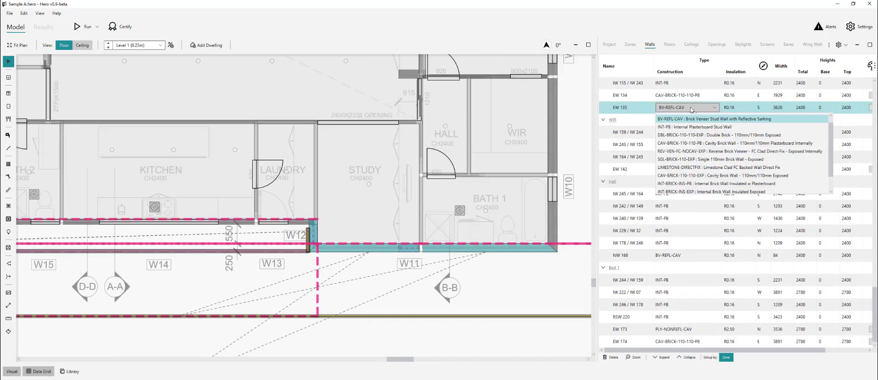
pyautogui.click(693, 151)
pyautogui.click(746, 108)
pyautogui.click(747, 151)
pyautogui.click(547, 306)
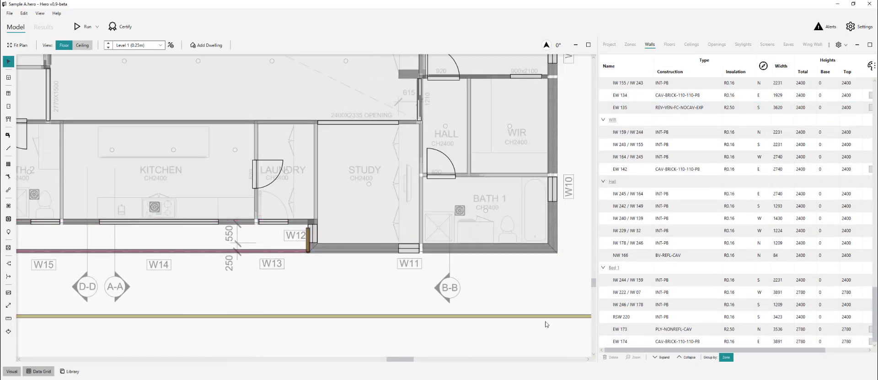
# Step: Set the internal walls between Bed 2 and Dining and between Living and Bed 1 to INT-BRICK-INS-PB
pyautogui.scroll(-5, 539, 316)
pyautogui.scroll(1, 293, 255)
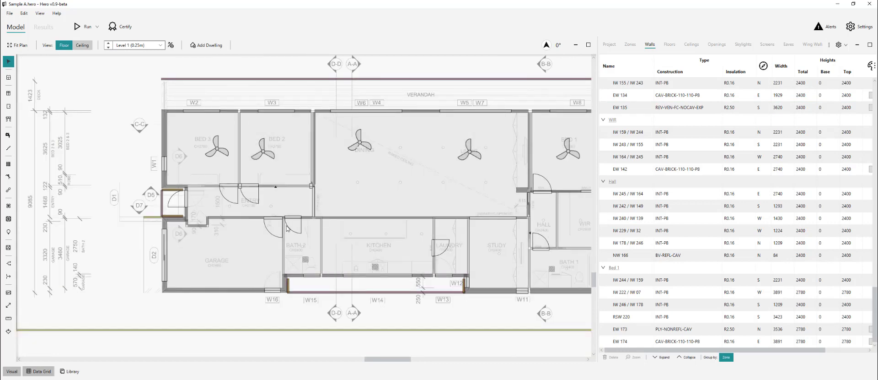
pyautogui.scroll(4, 311, 129)
pyautogui.click(313, 129)
pyautogui.hscroll(5, 523, 152)
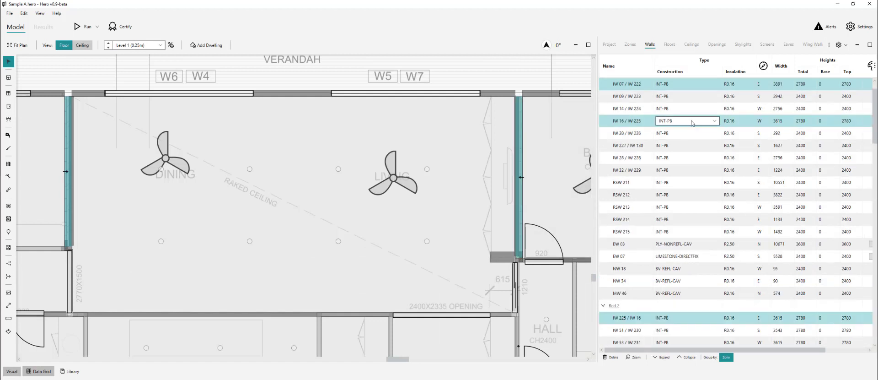
pyautogui.click(686, 84)
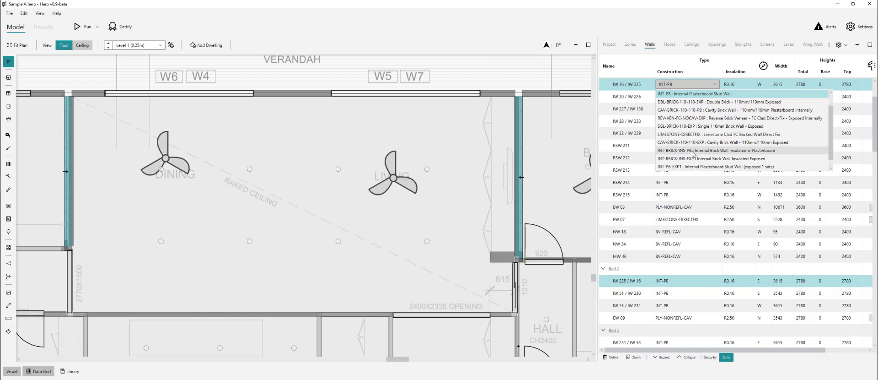
pyautogui.click(693, 151)
# Step: Compare the direction arrow of the wall between Living and Bed 1 with the INT-BRICK-INS-PB layer order in the wall library
pyautogui.click(519, 175)
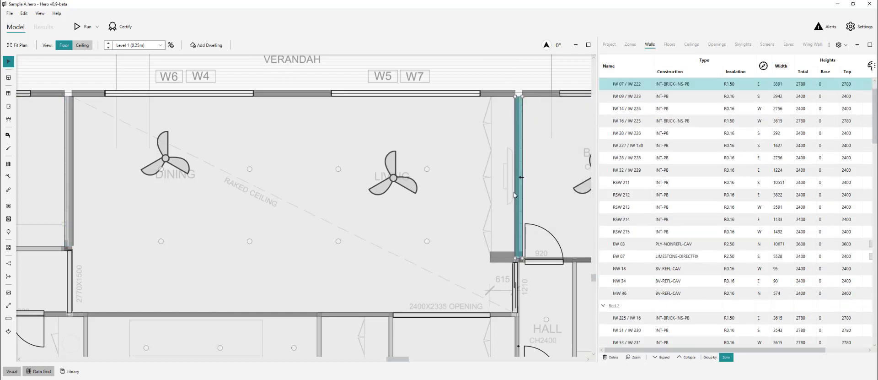
pyautogui.scroll(3, 522, 179)
pyautogui.scroll(-2, 333, 175)
pyautogui.scroll(2, 459, 178)
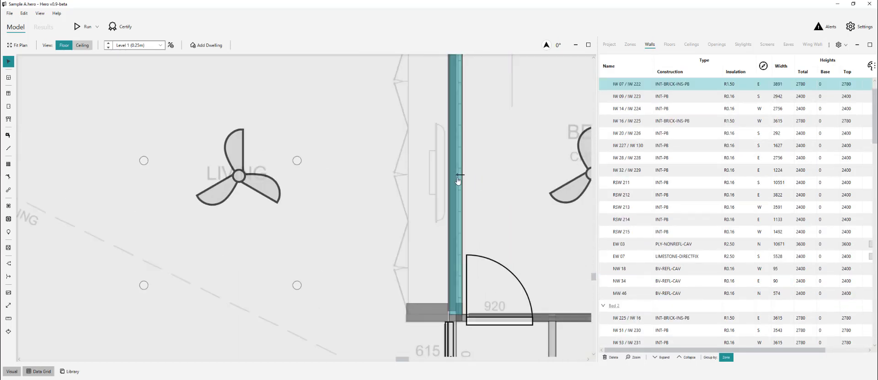
pyautogui.scroll(-1, 461, 178)
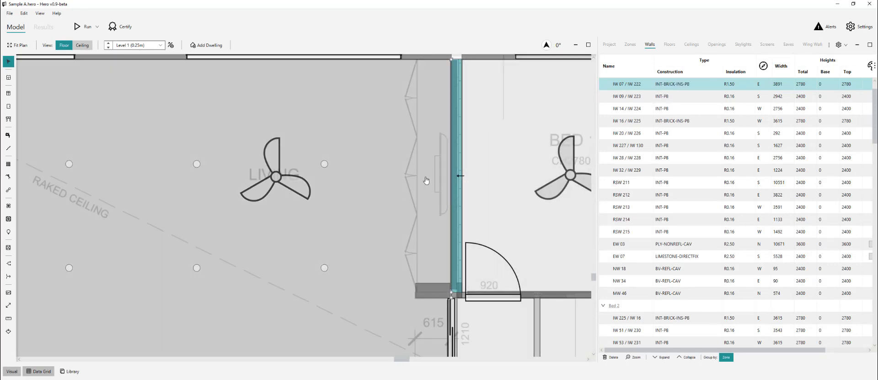
pyautogui.hotkey('ctrl', '2')
pyautogui.hotkey('ctrl', '2')
pyautogui.hotkey('ctrl', '3')
pyautogui.click(522, 173)
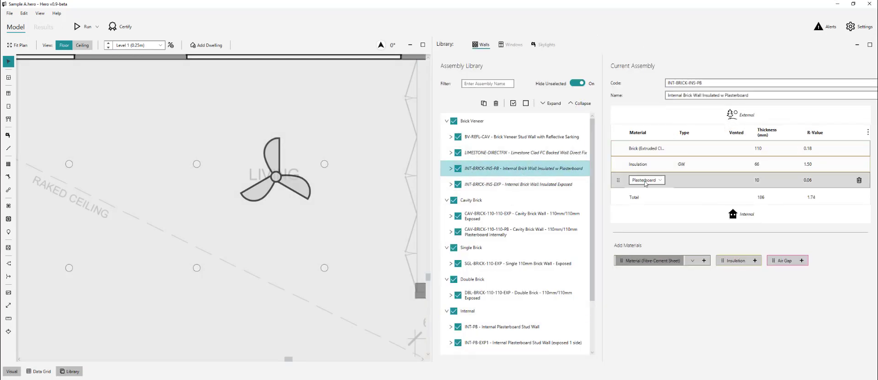
pyautogui.hotkey('ctrl', '3')
pyautogui.hotkey('ctrl', '2')
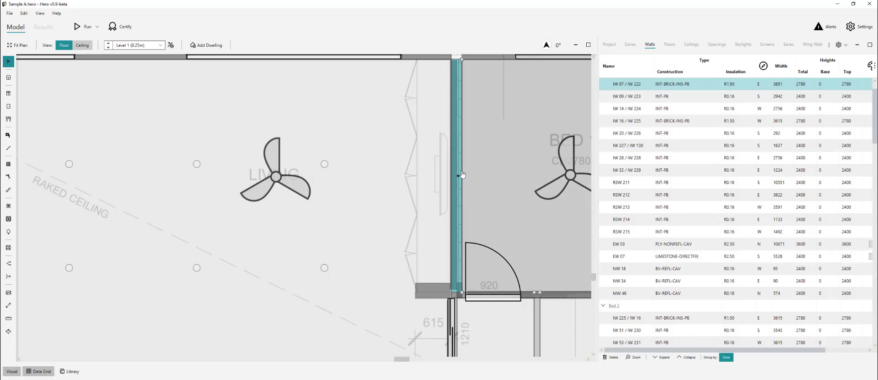
# Step: Check the direction arrow of the internal wall between Bed 2 and Dining
pyautogui.scroll(-3, 544, 155)
pyautogui.scroll(3, 76, 164)
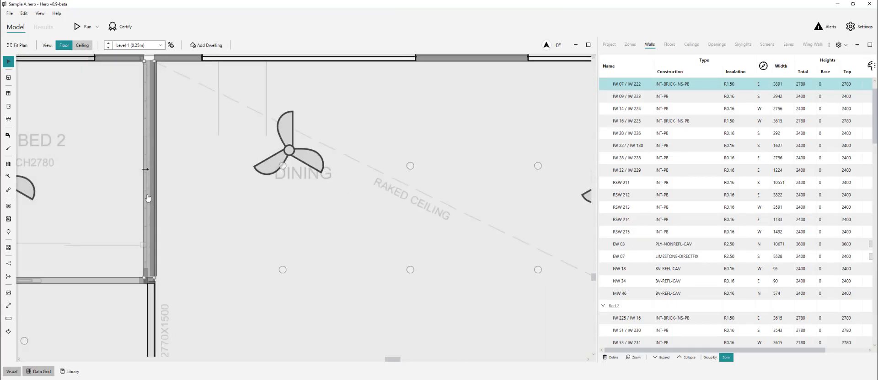
pyautogui.click(147, 197)
pyautogui.scroll(-3, 167, 182)
pyautogui.click(185, 97)
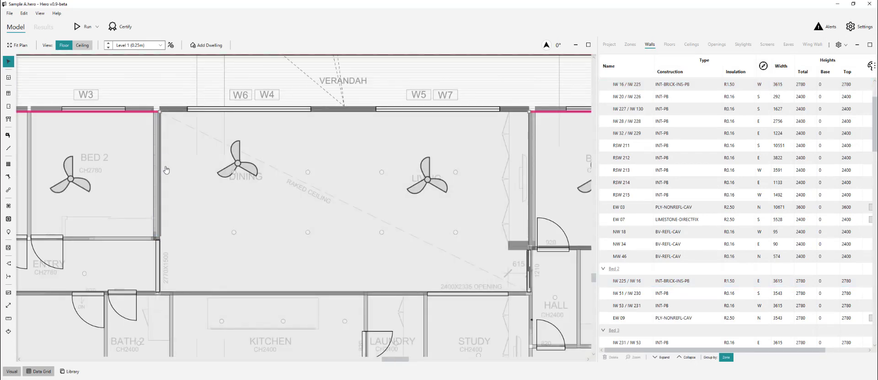
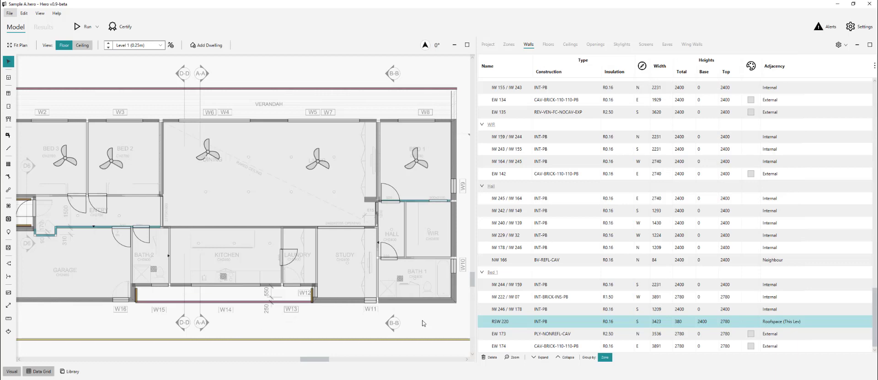
# Step: Assign the INT-BRICK-INS-EXP construction to the roofspace walls between Living and Bed 1 and between Dining and Bed 2
pyautogui.keyDown('ctrl'); pyautogui.click(624, 322); pyautogui.keyUp('ctrl')
pyautogui.scroll(6, 378, 195)
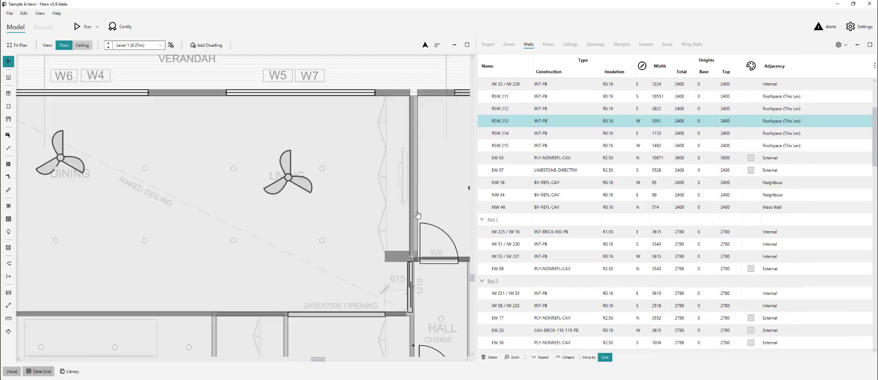
pyautogui.scroll(-5, 409, 210)
pyautogui.scroll(5, 413, 212)
pyautogui.click(406, 205)
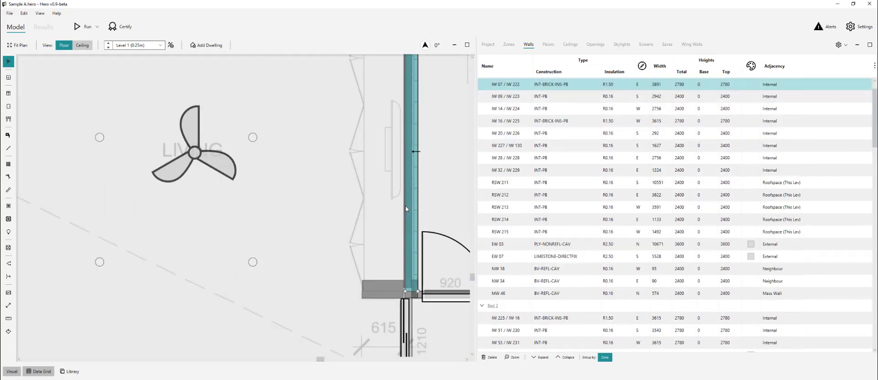
pyautogui.rightClick(406, 205)
pyautogui.click(427, 243)
pyautogui.click(409, 200)
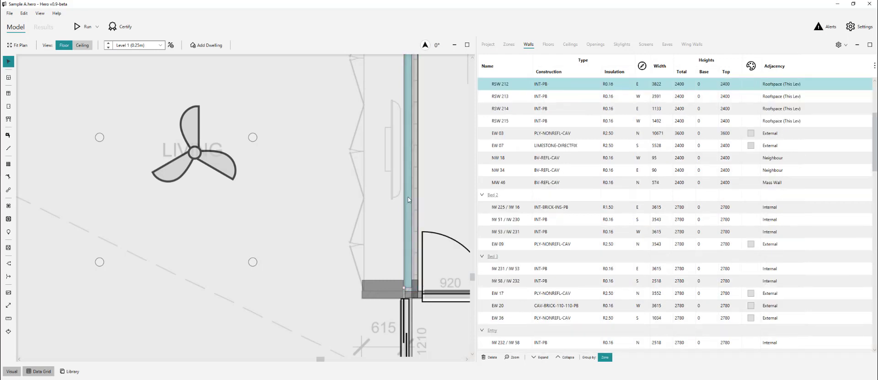
pyautogui.scroll(-5, 409, 200)
pyautogui.scroll(4, 102, 210)
pyautogui.click(92, 209)
pyautogui.scroll(-4, 259, 275)
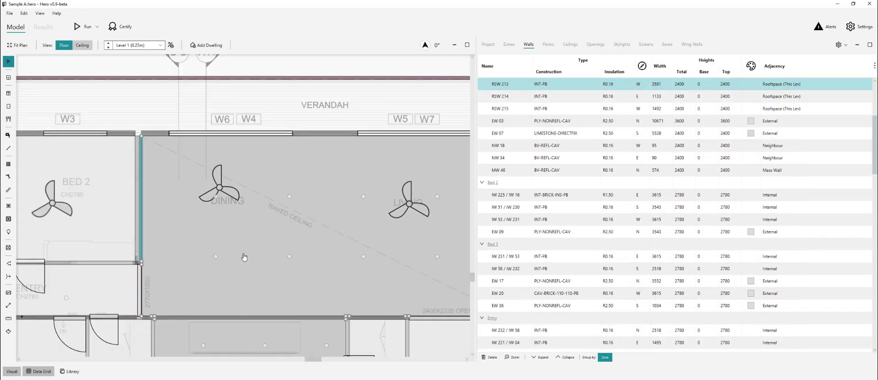
pyautogui.click(556, 84)
pyautogui.scroll(1, 558, 132)
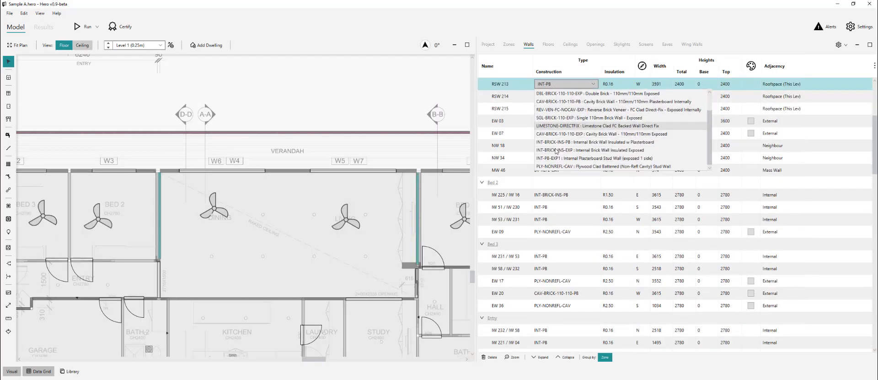
pyautogui.scroll(-1, 559, 141)
pyautogui.click(616, 150)
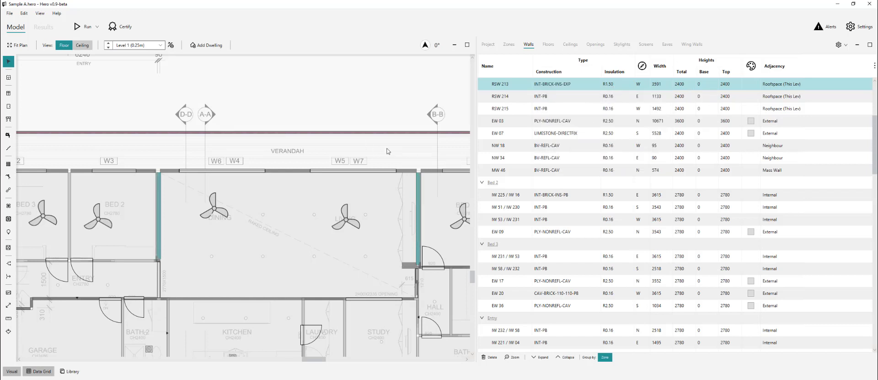
# Step: Switch to Acrobat Reader, check the Living / Dining heights in the annotated section, and calculate (310+820)/2 in Calculator
pyautogui.hotkey('alt', 'Tab')
pyautogui.scroll(-3, 379, 255)
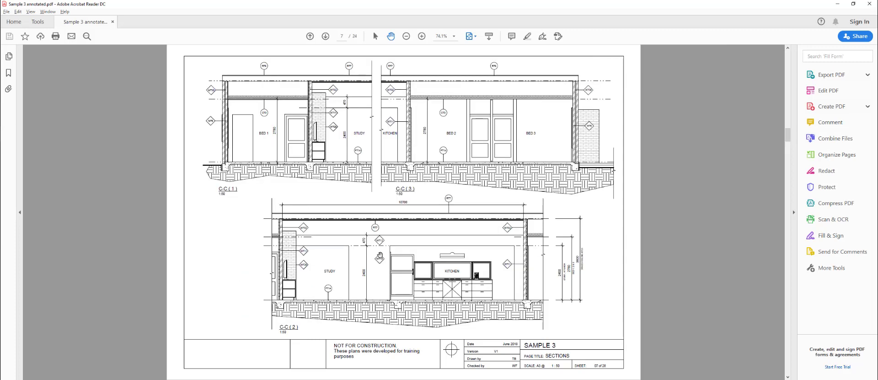
pyautogui.scroll(-5, 379, 255)
pyautogui.keyDown('ctrl'); pyautogui.scroll(5, 531, 192); pyautogui.keyUp('ctrl')
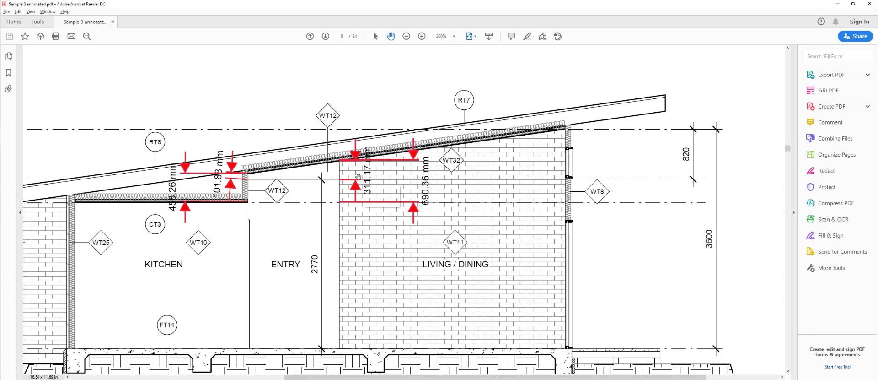
pyautogui.press('super')
pyautogui.write('calc')
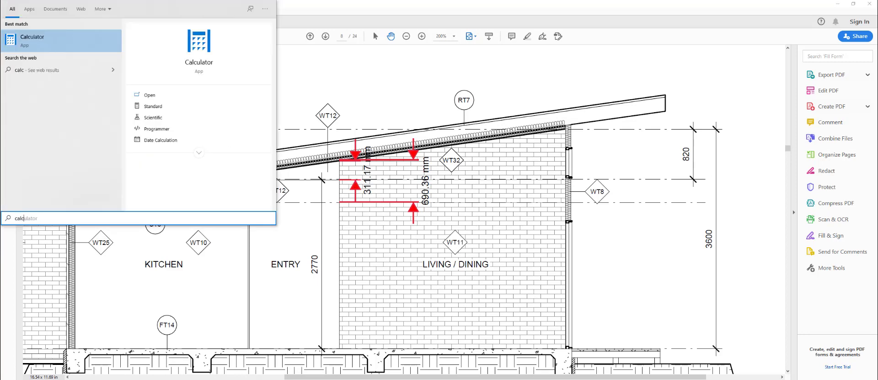
pyautogui.press('Return')
pyautogui.write('310+820')
pyautogui.press('Return')
pyautogui.write('/2')
pyautogui.press('Return')
# Step: Return to Hero and set both selected roofspace walls to a total height of 565 and a base height of 2780
pyautogui.hotkey('alt', 'Tab')
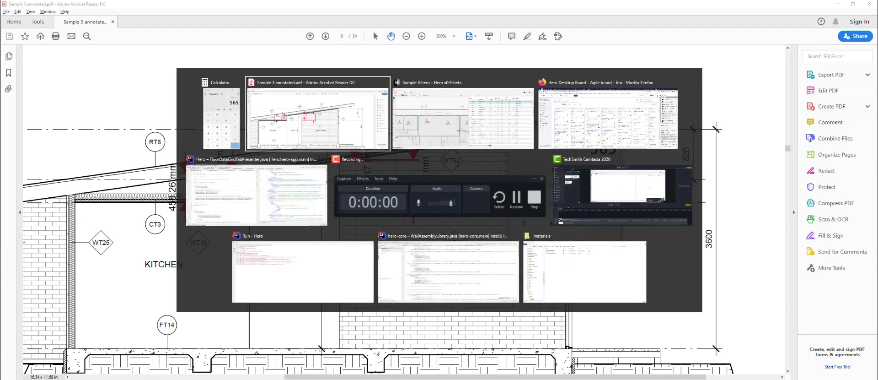
pyautogui.hotkey('alt', 'Tab')
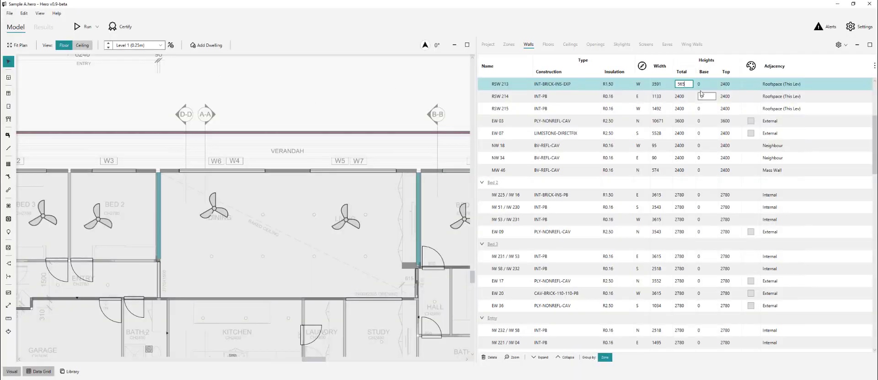
pyautogui.write('565')
pyautogui.click(707, 84)
pyautogui.write('2780')
pyautogui.press('Return')
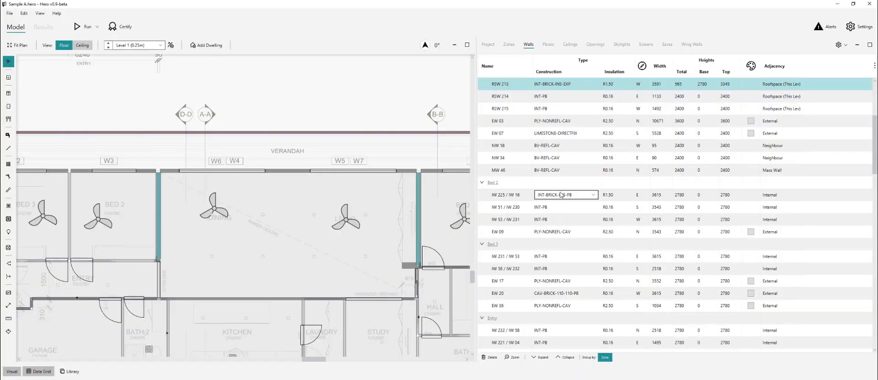
# Step: Set the roofspace wall between Entry and Dining to a total height of 205 and a base height of 2780, consulting the section
pyautogui.click(412, 98)
pyautogui.scroll(-2, 411, 98)
pyautogui.scroll(5, 182, 216)
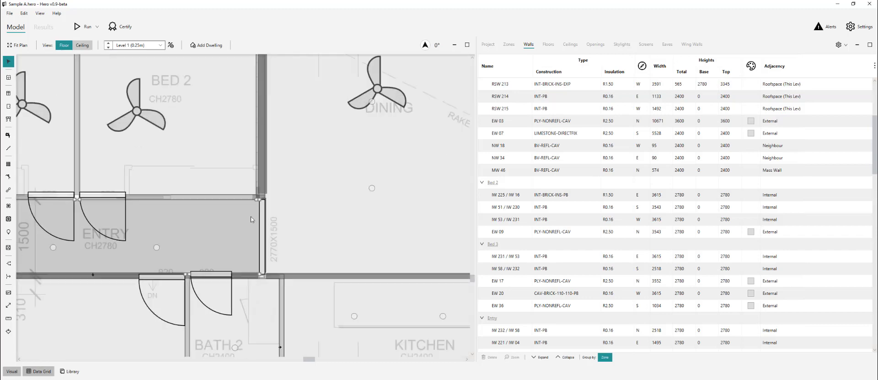
pyautogui.click(266, 216)
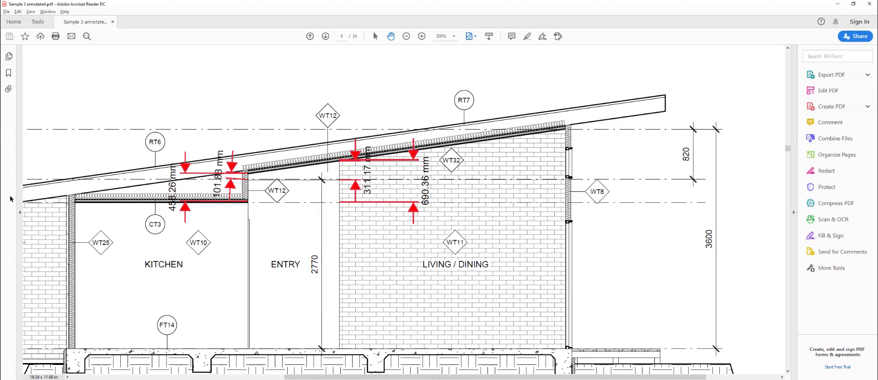
pyautogui.moveTo(366, 197)
pyautogui.hotkey('alt', 'Tab')
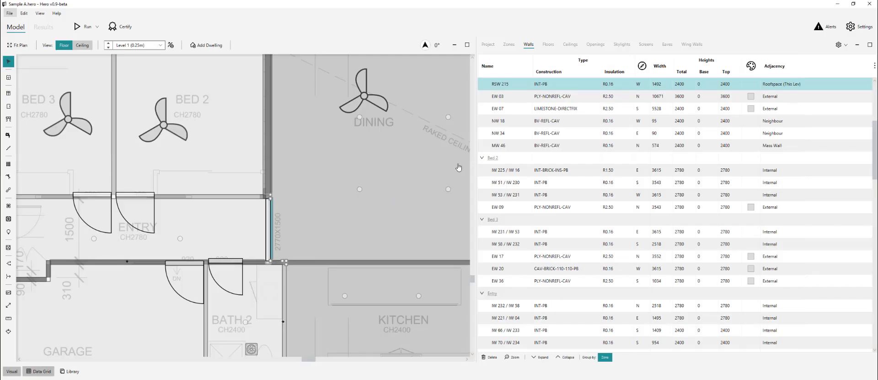
pyautogui.click(682, 84)
pyautogui.click(711, 84)
pyautogui.write('27')
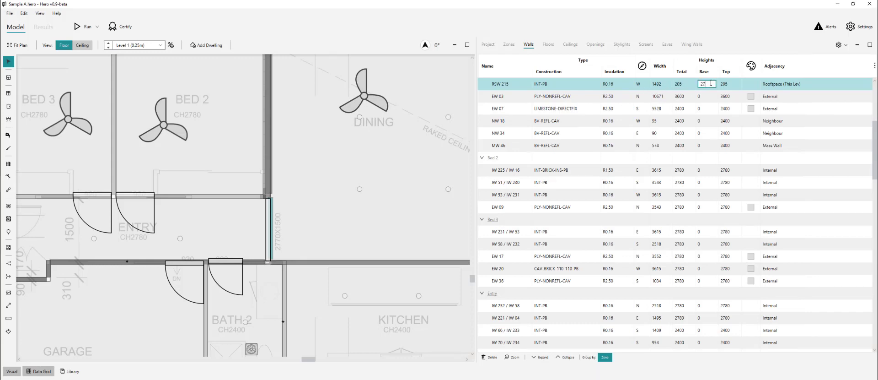
pyautogui.write('80')
pyautogui.press('Return')
# Step: Set the long roofspace wall between Living / Dining and Kitchen to a total height of 460 and a base height of 2400, consulting the section
pyautogui.scroll(-2, 297, 137)
pyautogui.click(39, 229)
pyautogui.click(334, 223)
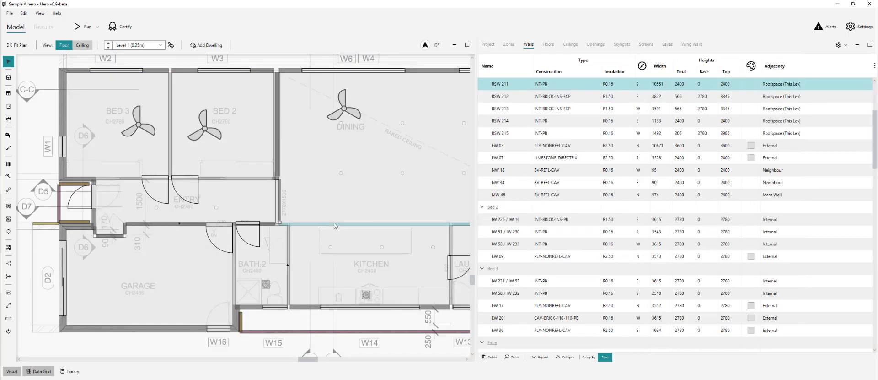
pyautogui.scroll(-3, 334, 224)
pyautogui.hotkey('alt', 'Tab')
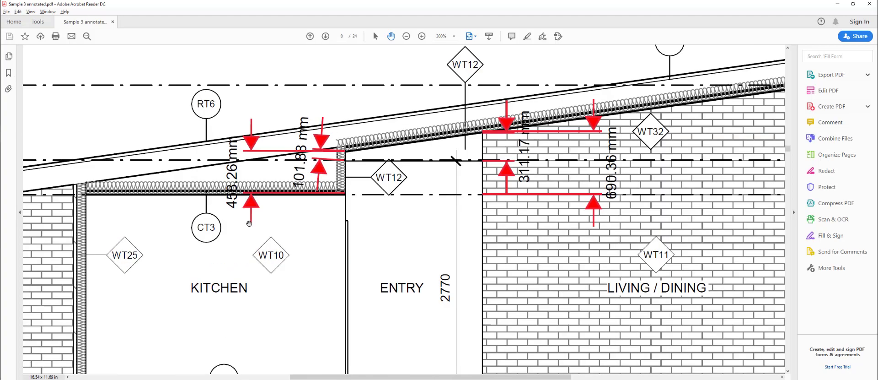
pyautogui.scroll(-1, 378, 227)
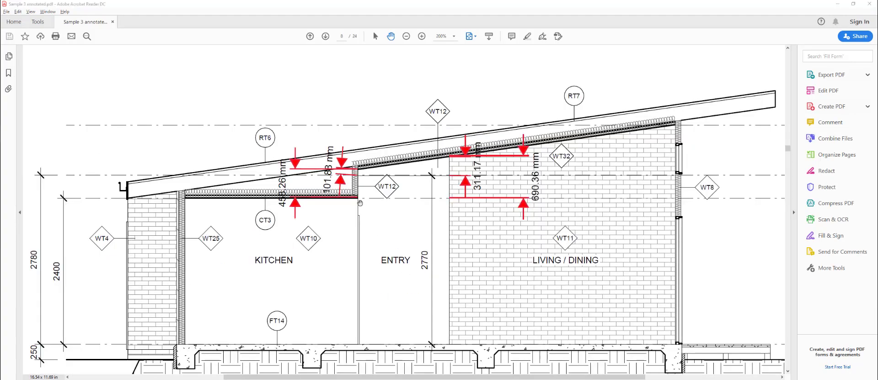
pyautogui.hotkey('alt', 'Tab')
pyautogui.click(711, 83)
pyautogui.write('24')
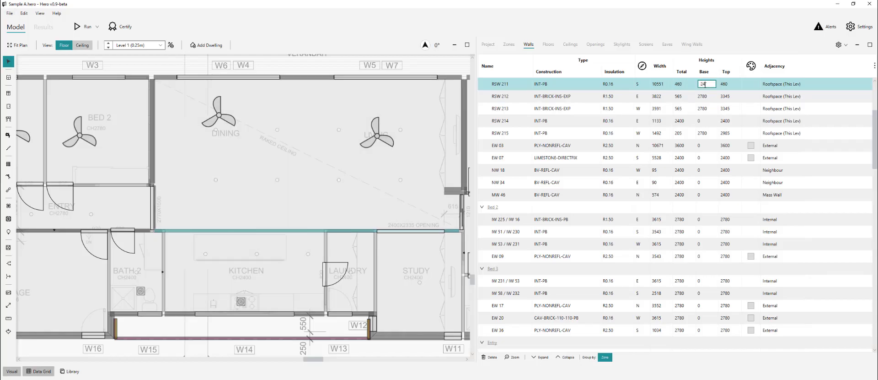
pyautogui.write('00')
pyautogui.press('Return')
# Step: Select the roofspace wall between Living and the Hall, then calculate its average height in Calculator as (460+690)/2
pyautogui.scroll(-3, 369, 240)
pyautogui.hotkey('alt', 'Tab')
pyautogui.hotkey('alt', 'Tab')
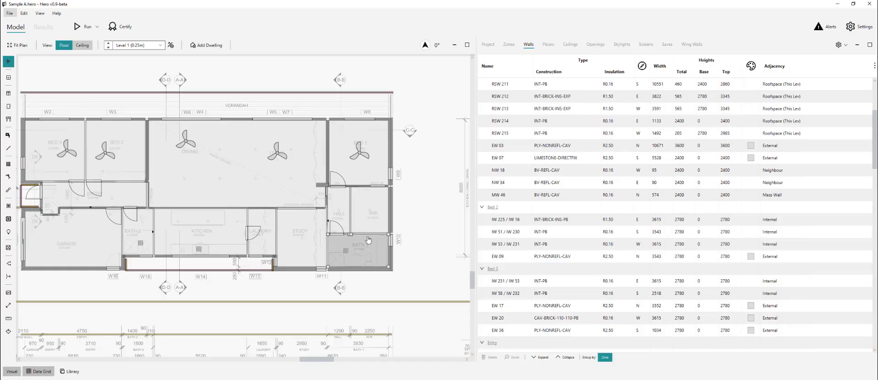
pyautogui.scroll(5, 347, 198)
pyautogui.click(350, 182)
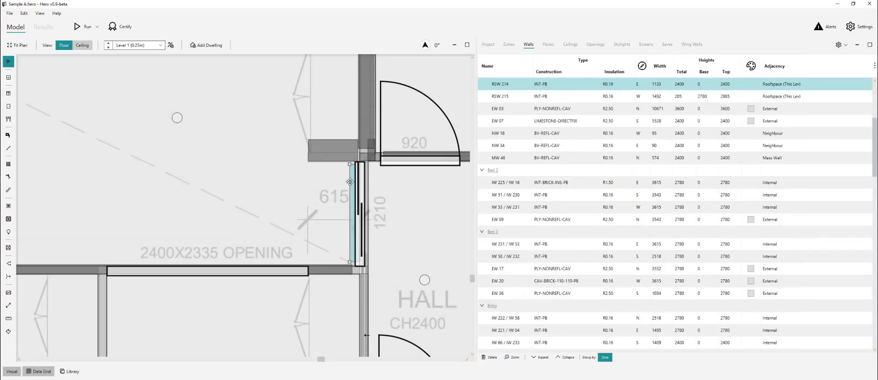
pyautogui.hotkey('alt', 'Tab')
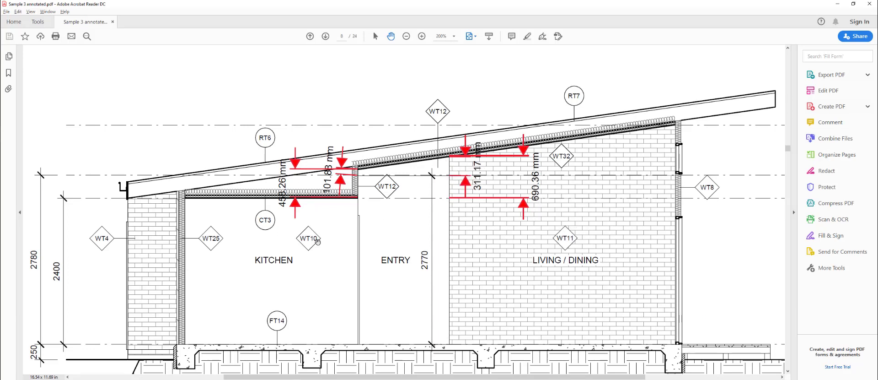
pyautogui.hotkey('alt', 'Tab')
pyautogui.write('+690')
pyautogui.press('Return')
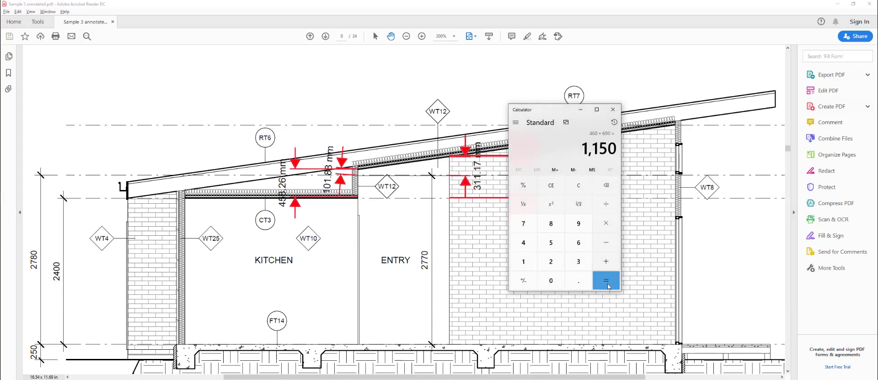
pyautogui.write('/2')
pyautogui.press('Return')
# Step: Back in Hero, set the Living–Hall roofspace wall's total height to 575 and its base height to 2400
pyautogui.hotkey('alt', 'Tab', 'Tab')
pyautogui.click(692, 84)
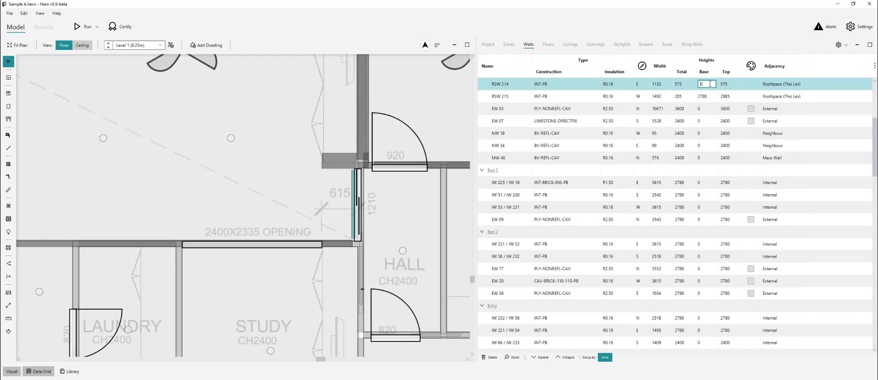
pyautogui.press('Return')
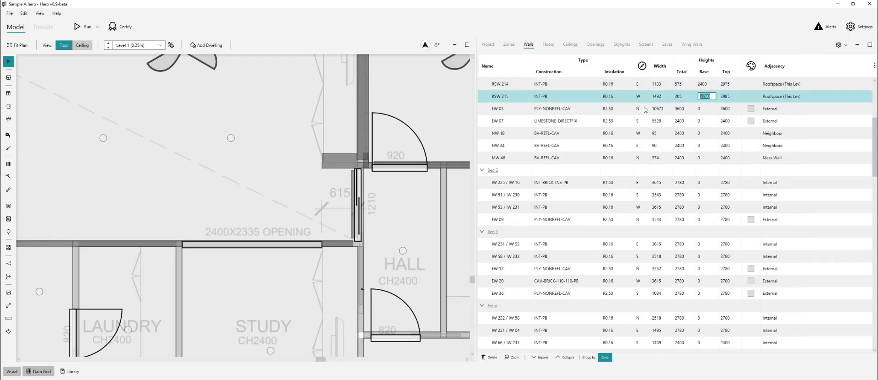
# Step: Sort the ungrouped wall list by adjacency and set the insulation of roofspace walls RSW 211 and RSW 214 to 220 to R2.50
pyautogui.scroll(-5, 332, 192)
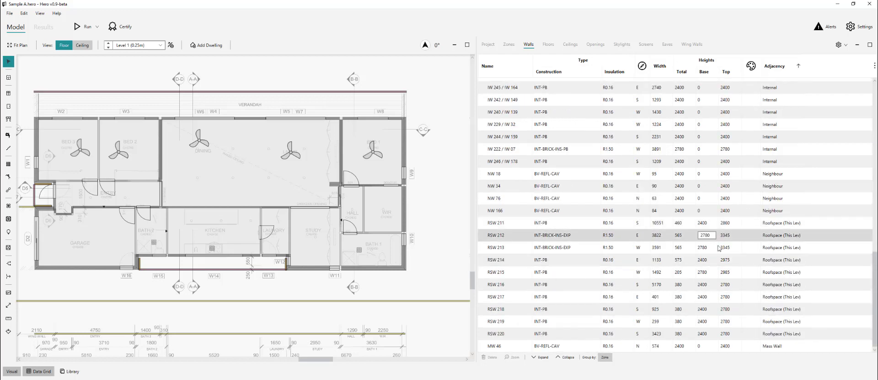
pyautogui.click(613, 333)
pyautogui.keyDown('shift'); pyautogui.click(611, 260); pyautogui.keyUp('shift')
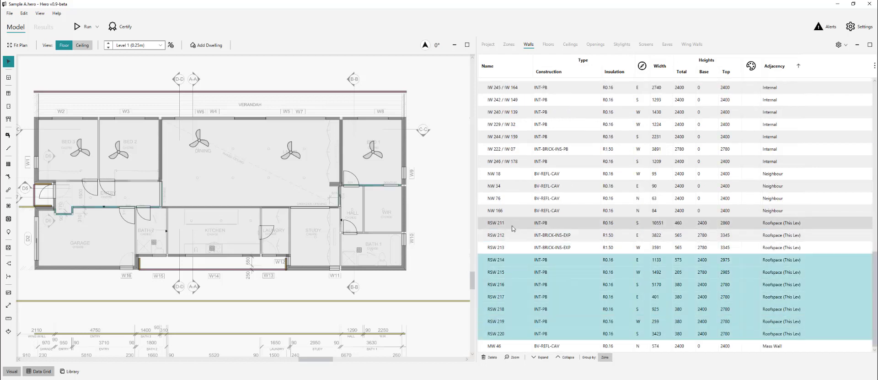
pyautogui.keyDown('ctrl'); pyautogui.click(592, 225); pyautogui.keyUp('ctrl')
pyautogui.click(615, 224)
pyautogui.click(622, 265)
pyautogui.click(432, 264)
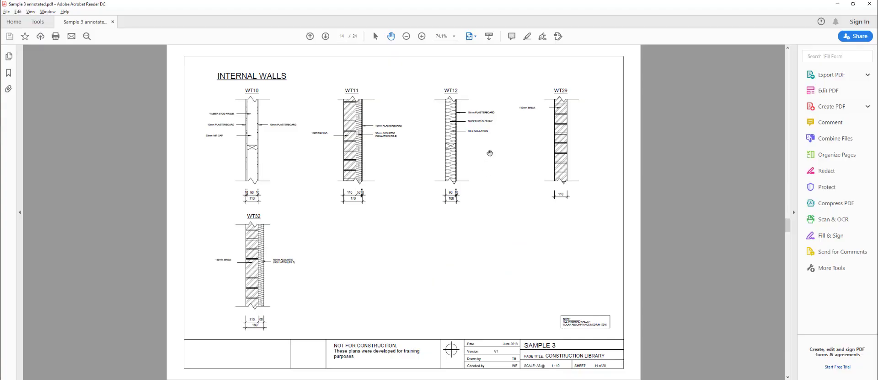
# Step: Assign the INT-PB-EXP1 construction to roofspace walls RSW 211 and RSW 214 to 220
pyautogui.click(540, 259)
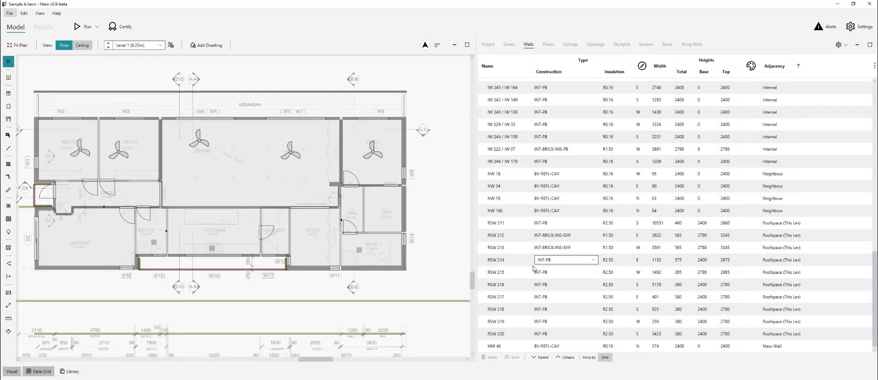
pyautogui.click(519, 263)
pyautogui.keyDown('shift'); pyautogui.click(515, 332); pyautogui.keyUp('shift')
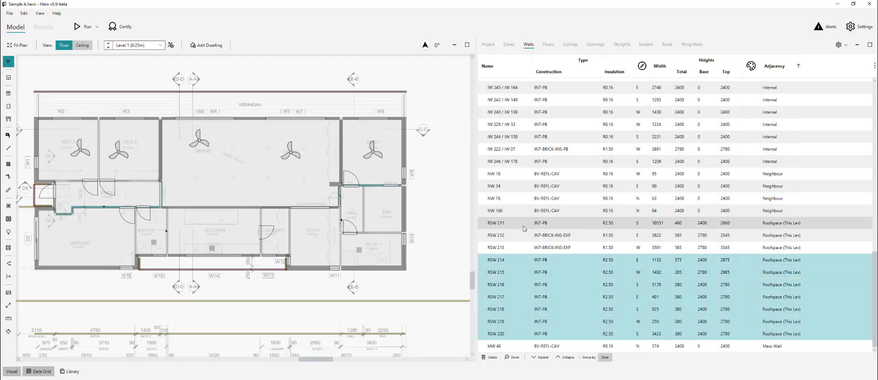
pyautogui.keyDown('ctrl'); pyautogui.click(525, 226); pyautogui.keyUp('ctrl')
pyautogui.click(593, 223)
pyautogui.scroll(-1, 566, 269)
pyautogui.click(556, 300)
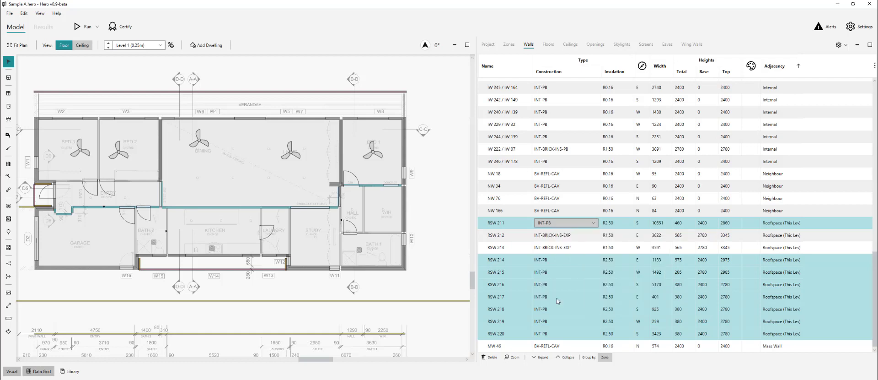
pyautogui.click(447, 283)
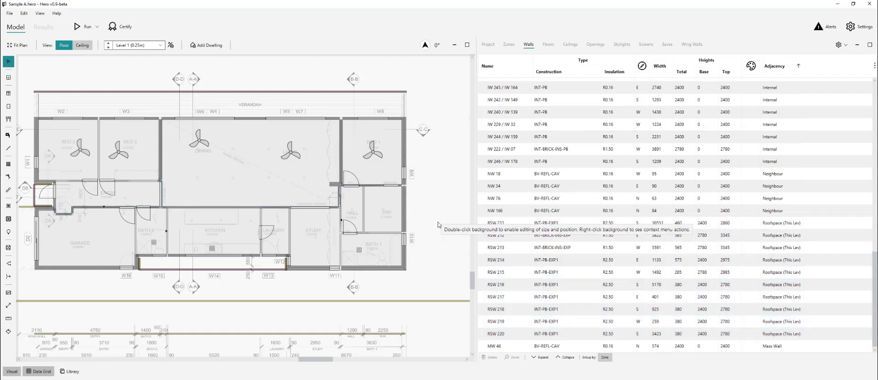
# Step: Assign the SGL-BRICK-110-EXP construction to mass wall MW 46 and set its total height to 3100, consulting the PDF section drawings
pyautogui.click(516, 346)
pyautogui.click(567, 346)
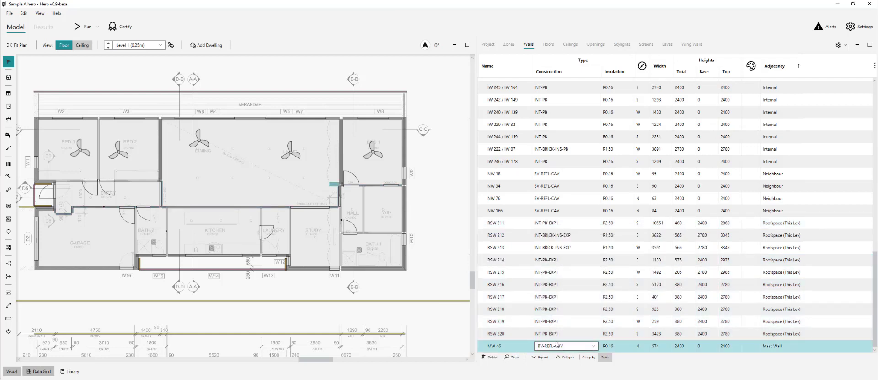
pyautogui.click(569, 346)
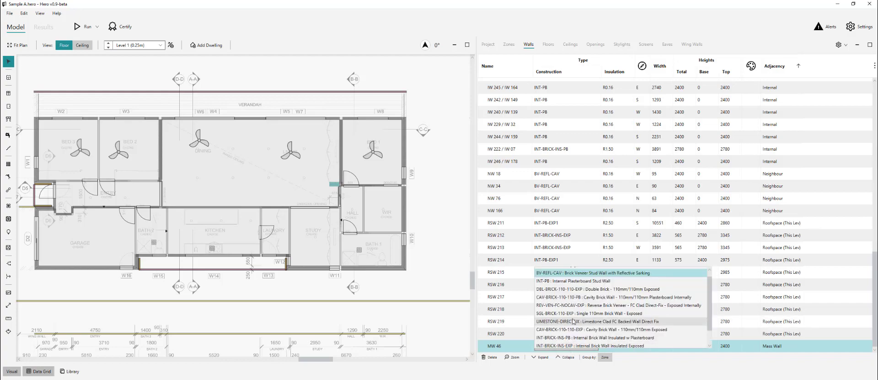
pyautogui.click(573, 321)
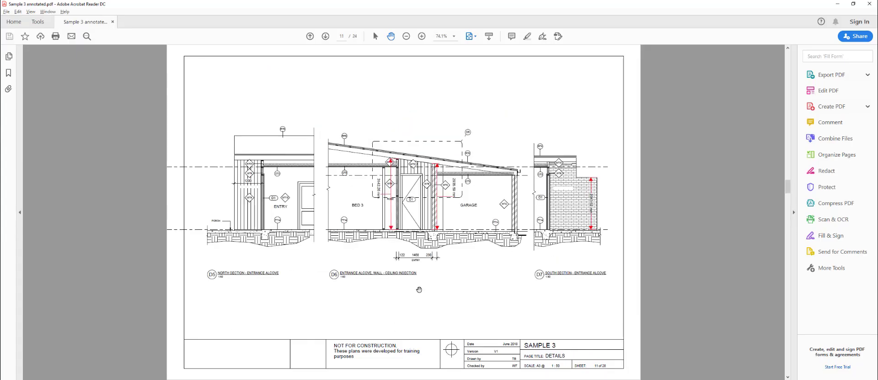
pyautogui.scroll(5, 419, 289)
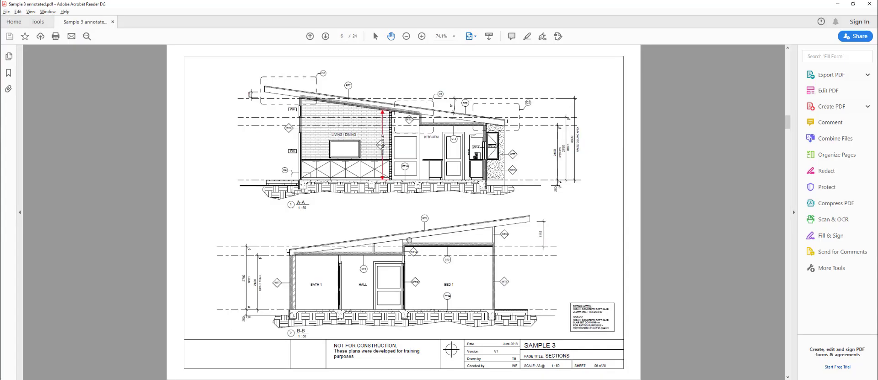
pyautogui.scroll(2, 410, 239)
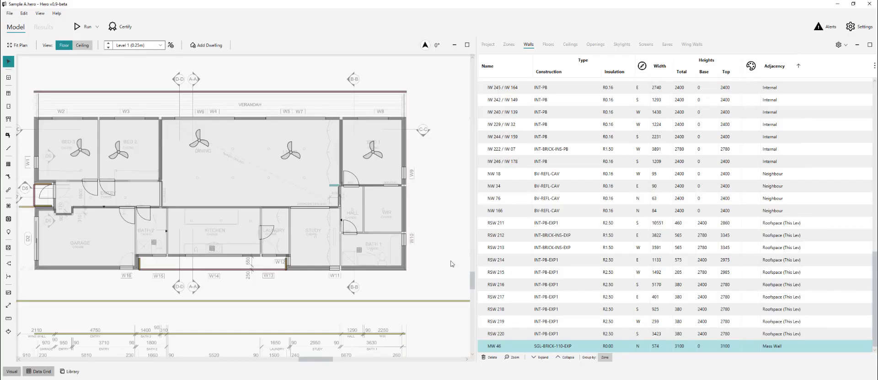
# Step: Select neighbour walls NW 18, NW 34, NW 76 and NW 166 and assign them the INT-BRICK-INS-PB construction
pyautogui.click(523, 174)
pyautogui.keyDown('shift'); pyautogui.click(522, 211); pyautogui.keyUp('shift')
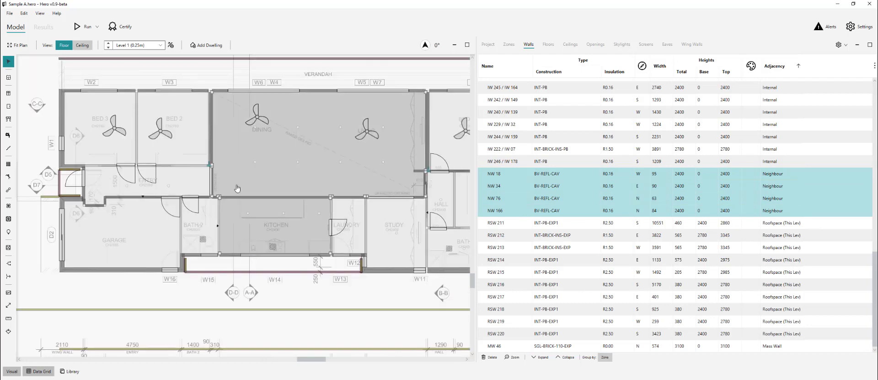
pyautogui.click(786, 176)
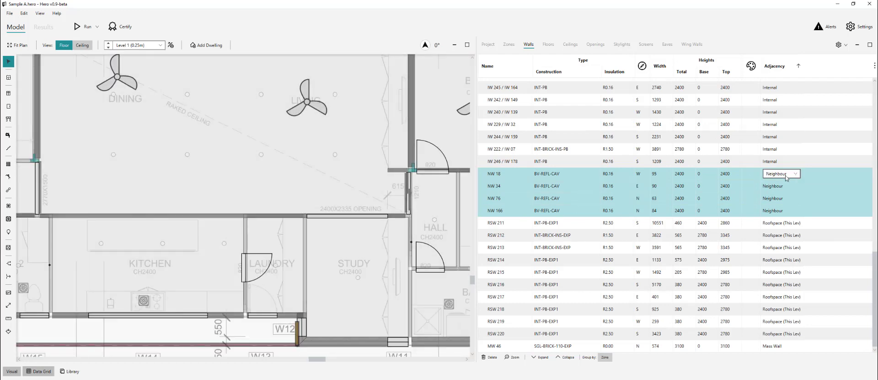
pyautogui.click(567, 173)
pyautogui.click(567, 174)
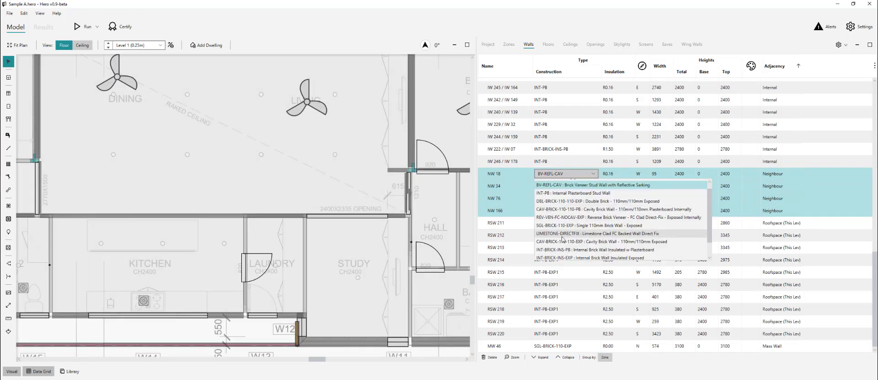
pyautogui.scroll(-1, 572, 219)
pyautogui.click(573, 235)
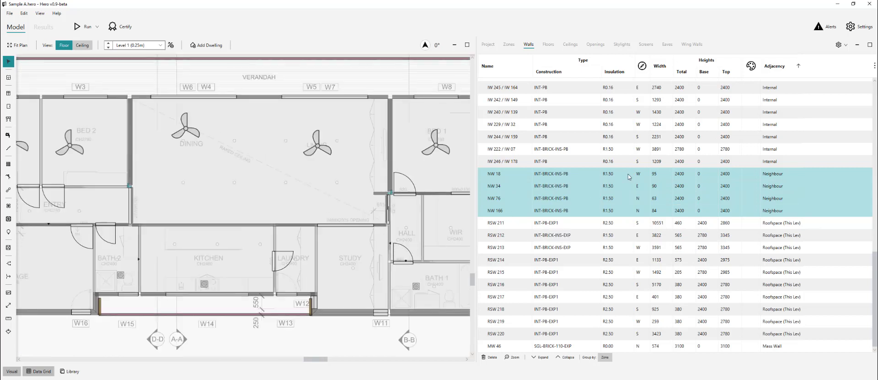
# Step: Change the construction of the four selected neighbour walls to INT-PB and set their insulation to R0.16
pyautogui.click(581, 174)
pyautogui.scroll(1, 581, 231)
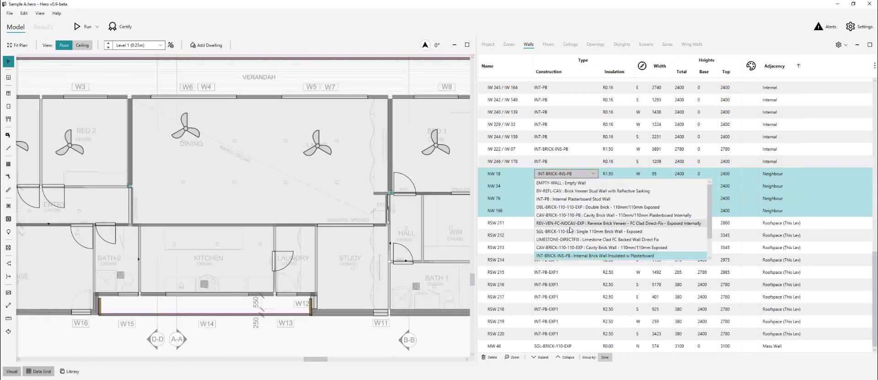
pyautogui.click(576, 202)
pyautogui.click(631, 176)
pyautogui.click(627, 173)
pyautogui.click(628, 184)
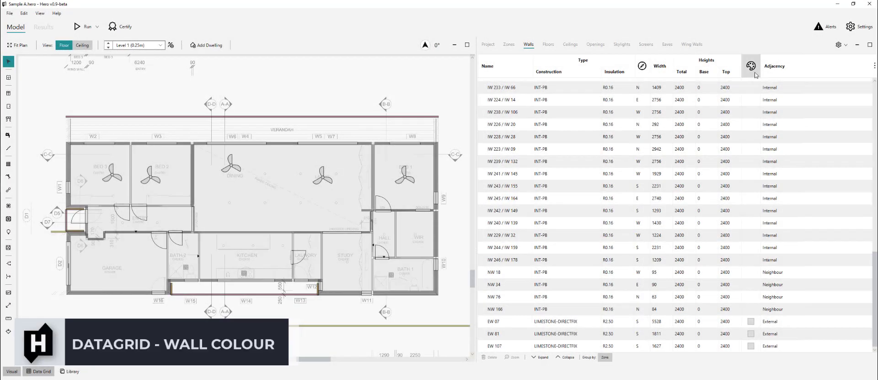
# Step: Sort the walls by colour, then check the external wall solar absorptance note on the PDF's construction library page in Acrobat Reader
pyautogui.click(751, 66)
pyautogui.hotkey('alt', 'Tab')
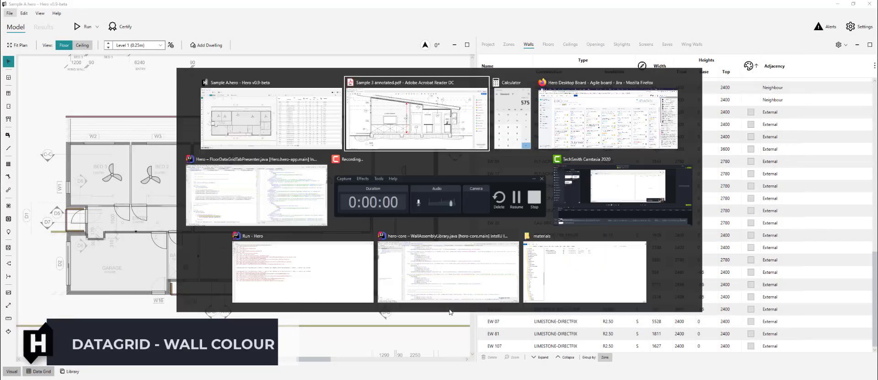
pyautogui.scroll(-3, 450, 312)
pyautogui.scroll(-7, 429, 289)
pyautogui.scroll(2, 471, 316)
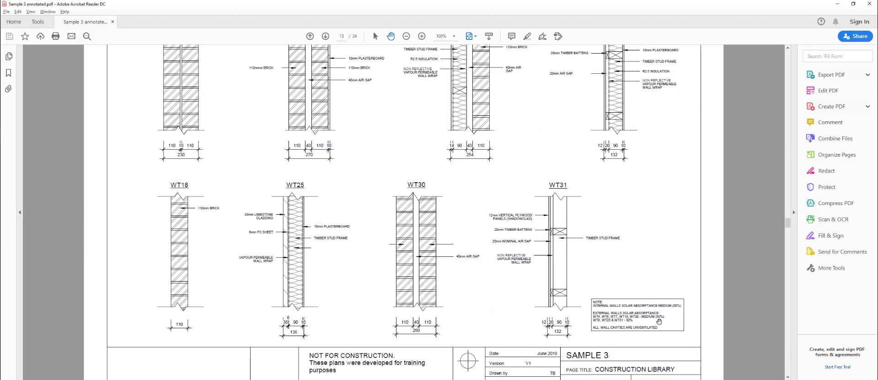
pyautogui.scroll(1, 697, 337)
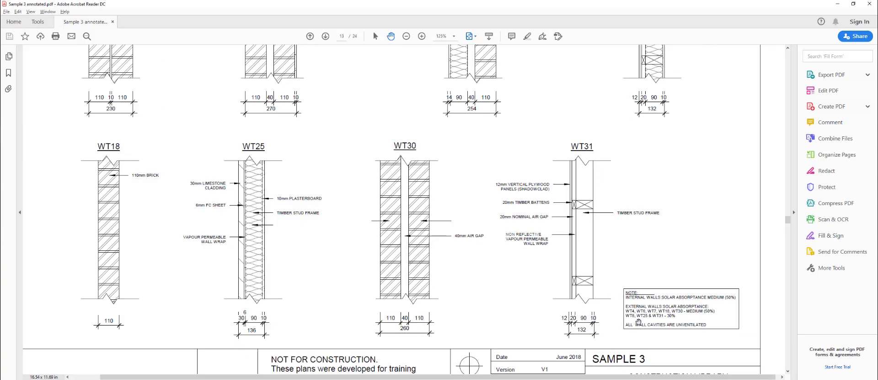
pyautogui.scroll(-3, 660, 324)
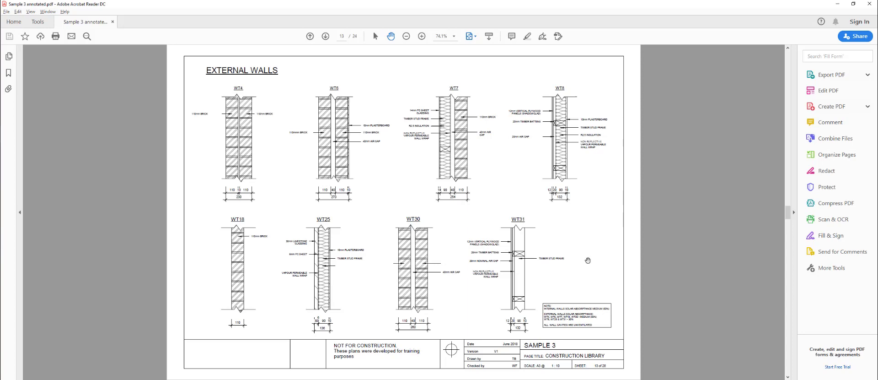
pyautogui.hotkey('alt', 'Tab')
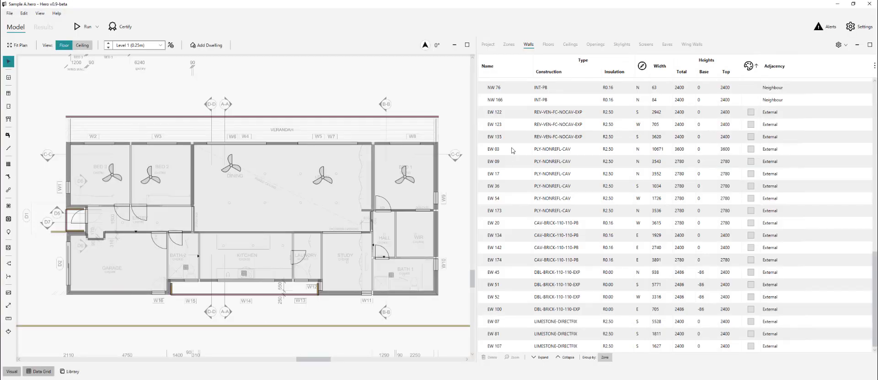
# Step: Back in Hero, set the colour of all PLY-NONREFL-CAV and LIMESTONE-DIRECTFIX external walls to White (Glazed), rechecking the wall types in the PDF
pyautogui.moveTo(513, 150); pyautogui.dragTo(513, 215)
pyautogui.hotkey('alt', 'Tab')
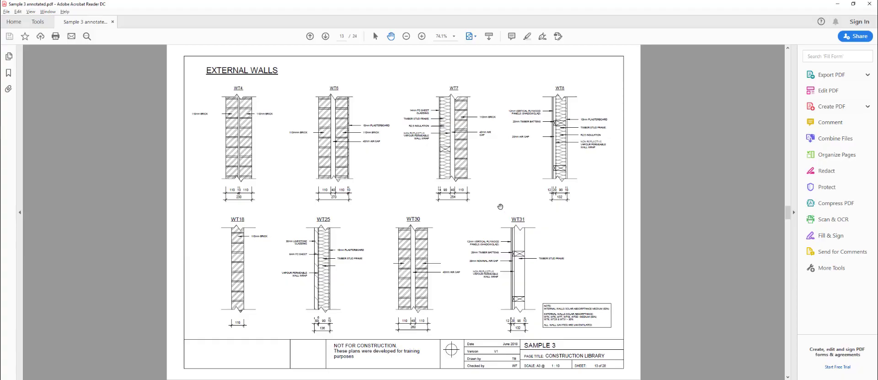
pyautogui.hotkey('alt', 'Tab')
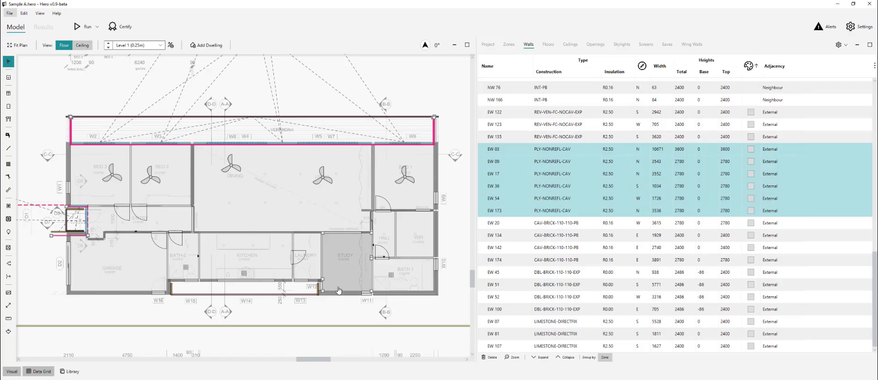
pyautogui.keyDown('ctrl'); pyautogui.click(512, 321); pyautogui.keyUp('ctrl')
pyautogui.keyDown('ctrl'); pyautogui.click(512, 333); pyautogui.keyUp('ctrl')
pyautogui.keyDown('ctrl'); pyautogui.click(514, 344); pyautogui.keyUp('ctrl')
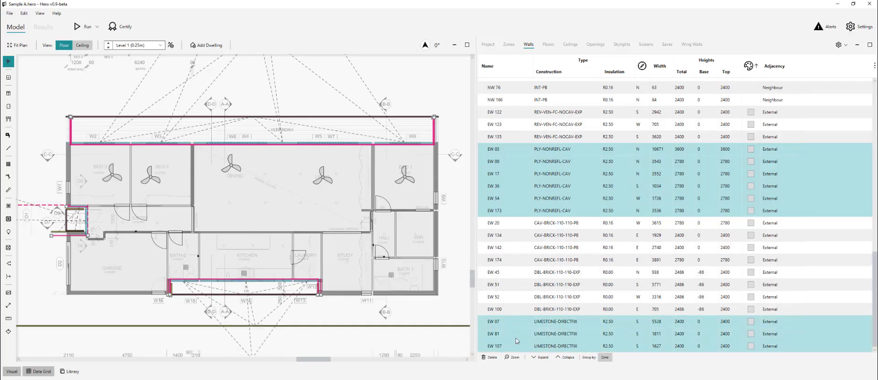
pyautogui.click(751, 321)
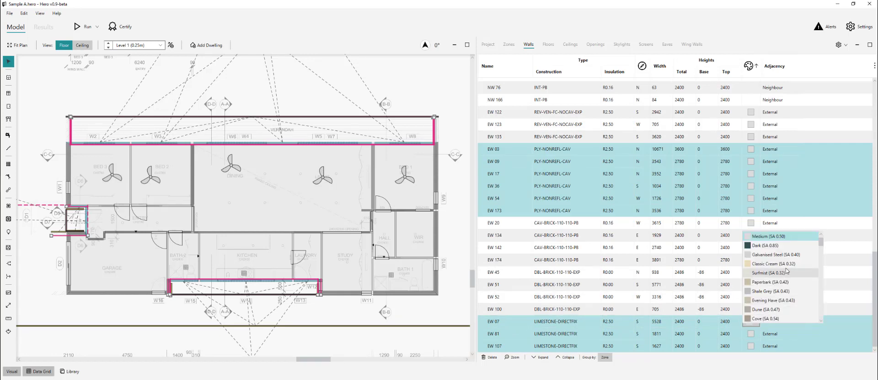
pyautogui.scroll(-3, 791, 279)
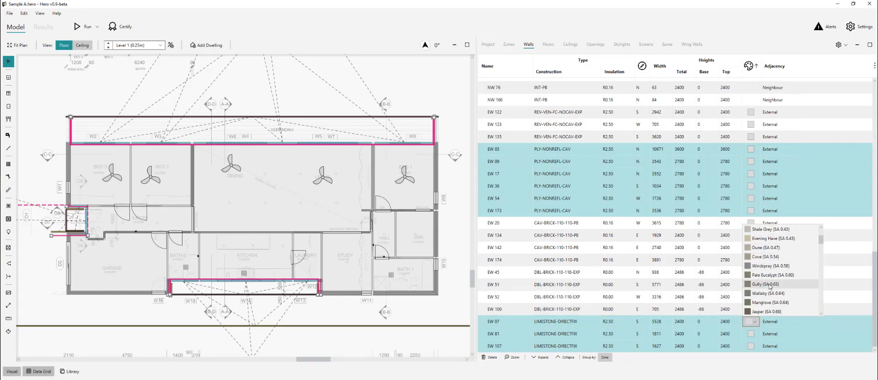
pyautogui.scroll(-2, 788, 297)
pyautogui.scroll(-5, 788, 296)
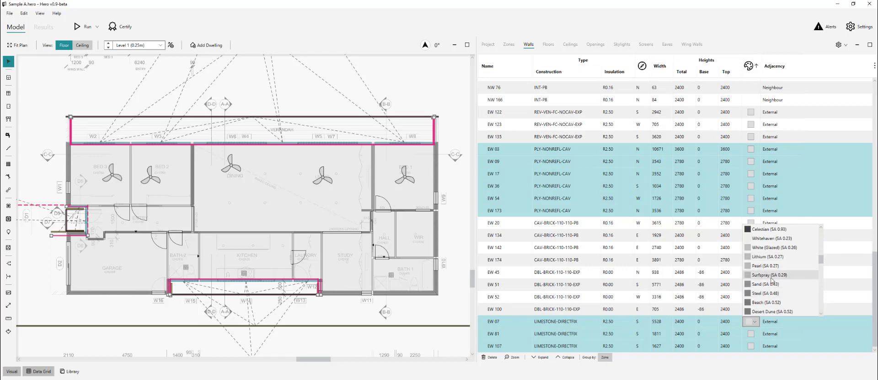
pyautogui.click(768, 248)
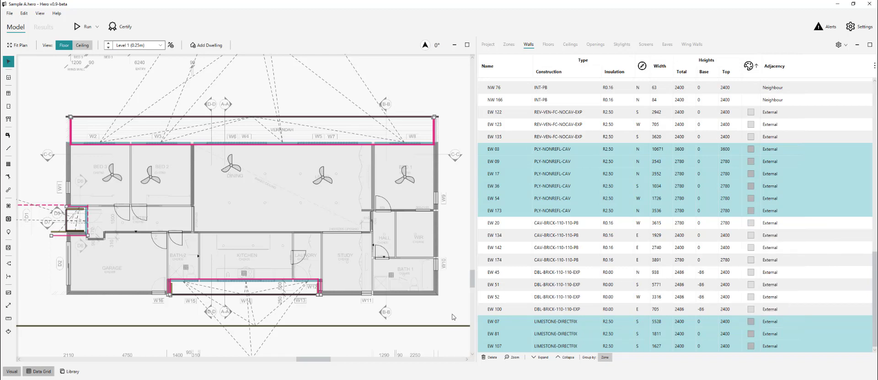